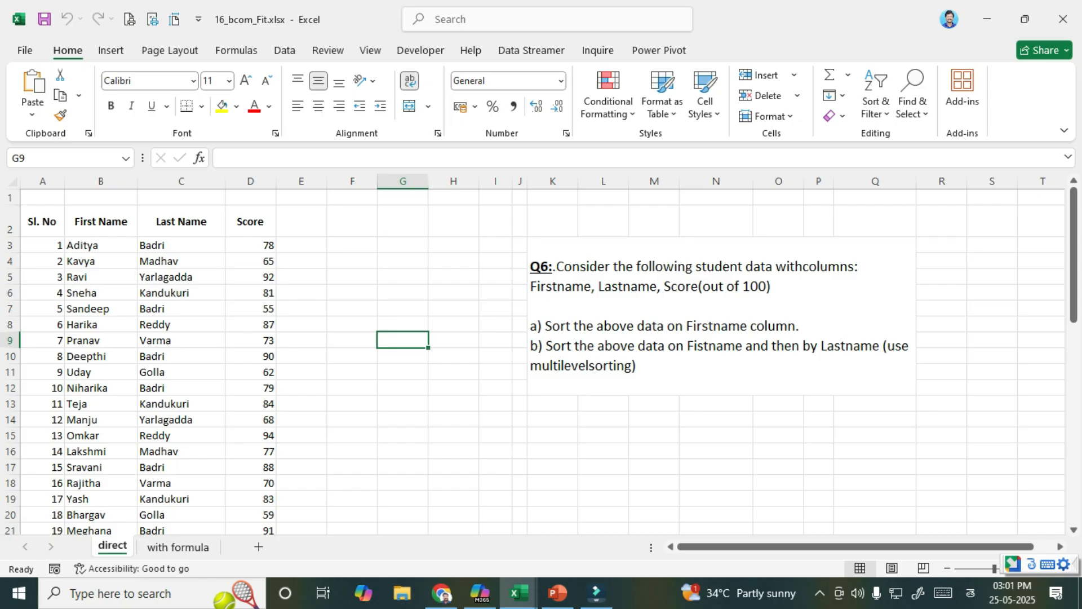
Examine the First Name and Last Name columns of the student data alongside the Q6 sorting question.
left_click(352, 277)
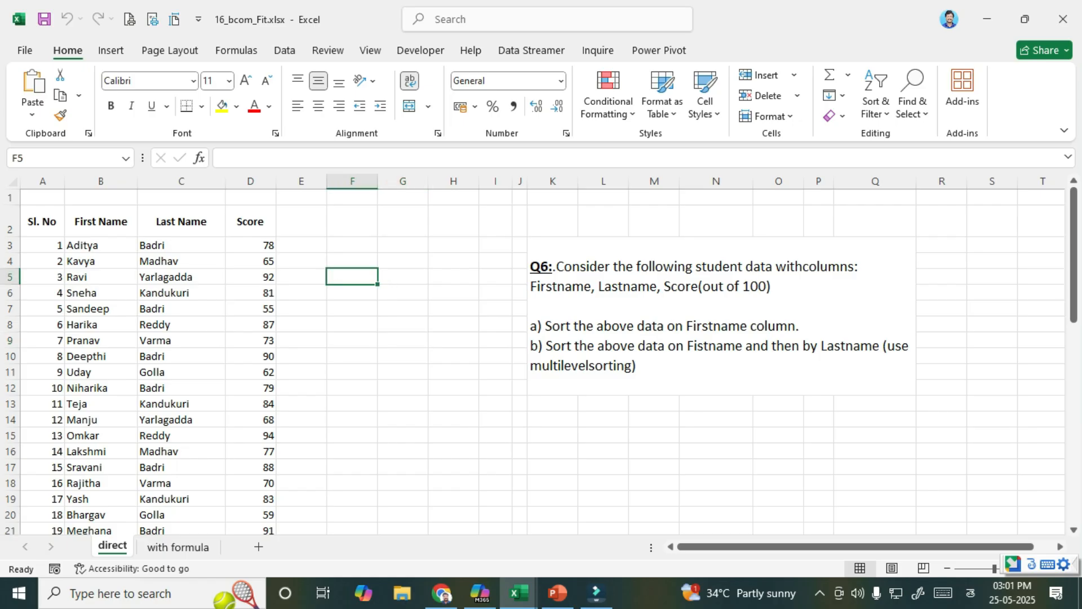
left_click_drag(101, 222, 181, 222)
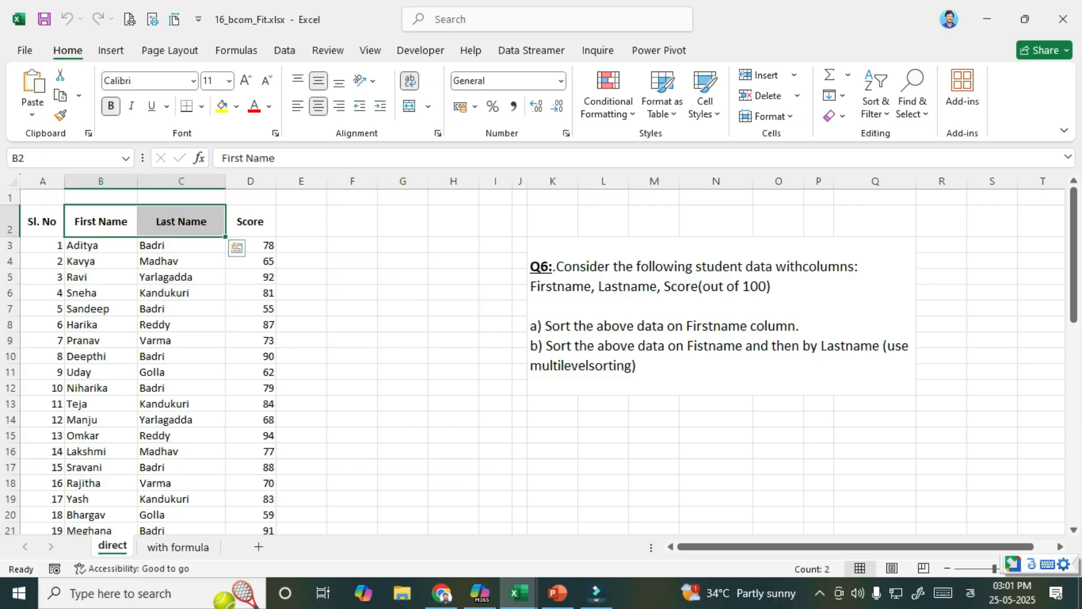
left_click(101, 221)
left_click(181, 222)
left_click_drag(101, 245, 181, 245)
left_click(302, 245)
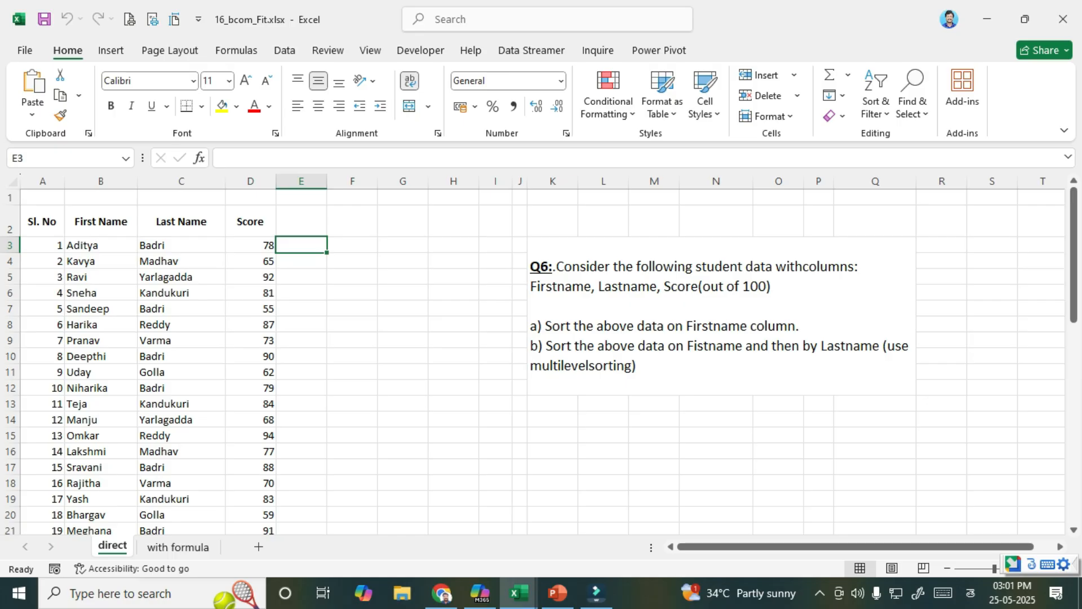
left_click(403, 340)
left_click(403, 419)
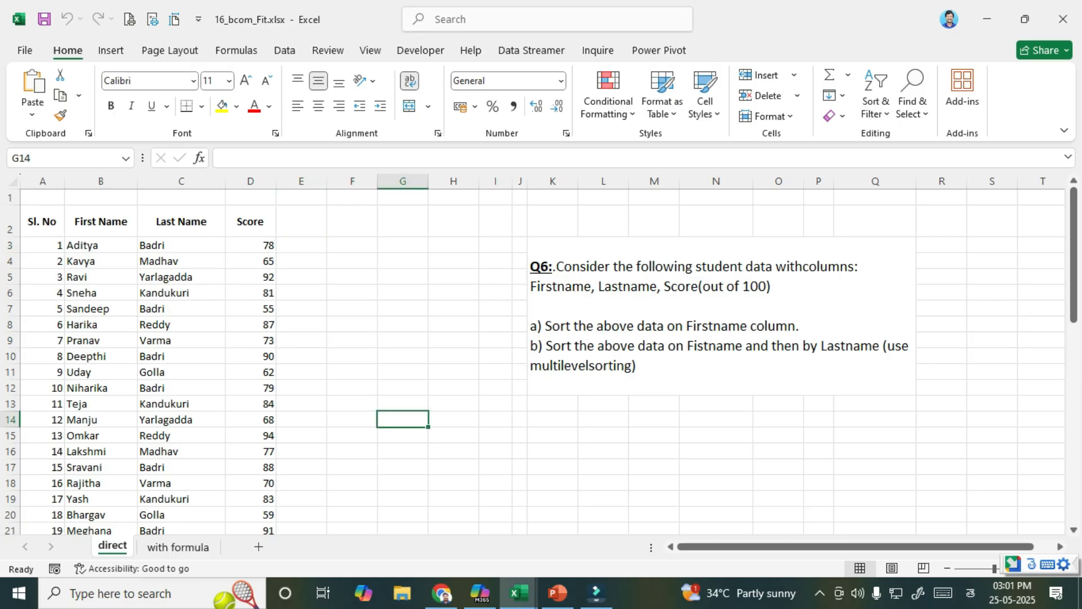
left_click(301, 309)
left_click_drag(301, 309, 352, 309)
left_click(402, 309)
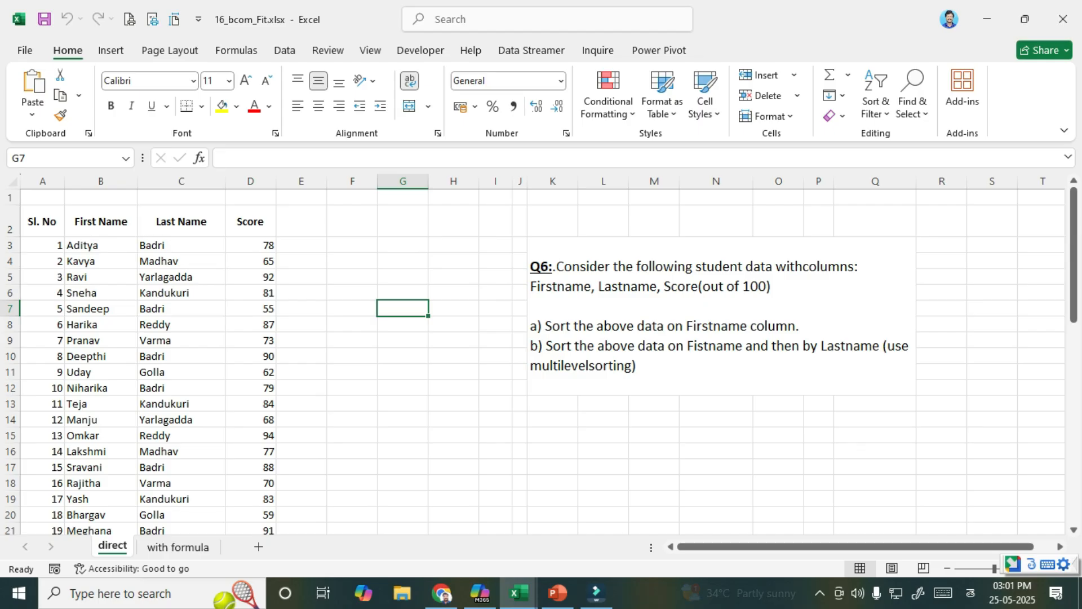
left_click(101, 181)
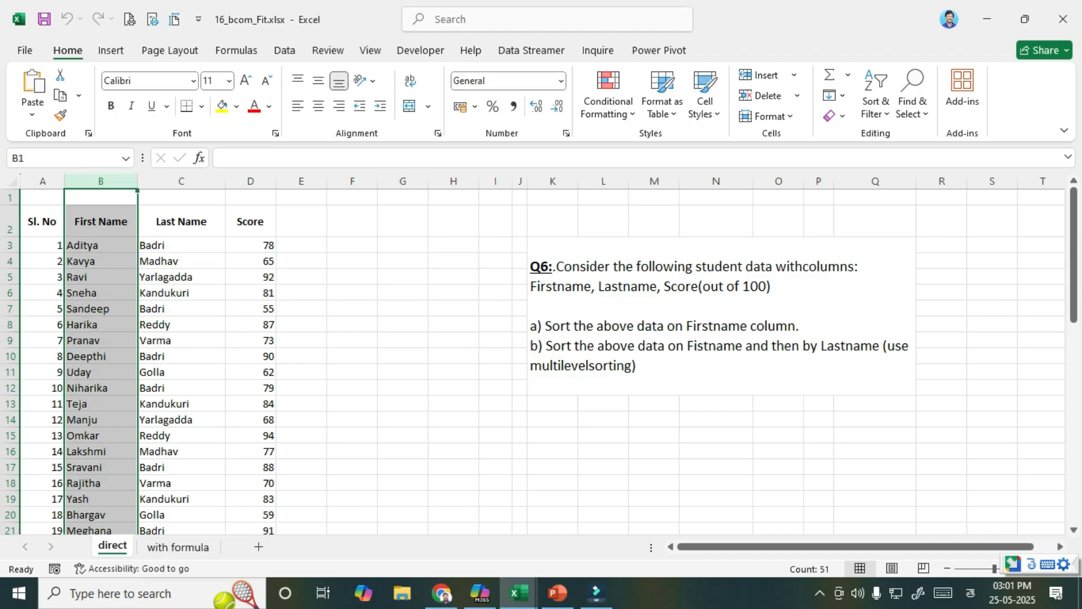
left_click(721, 316)
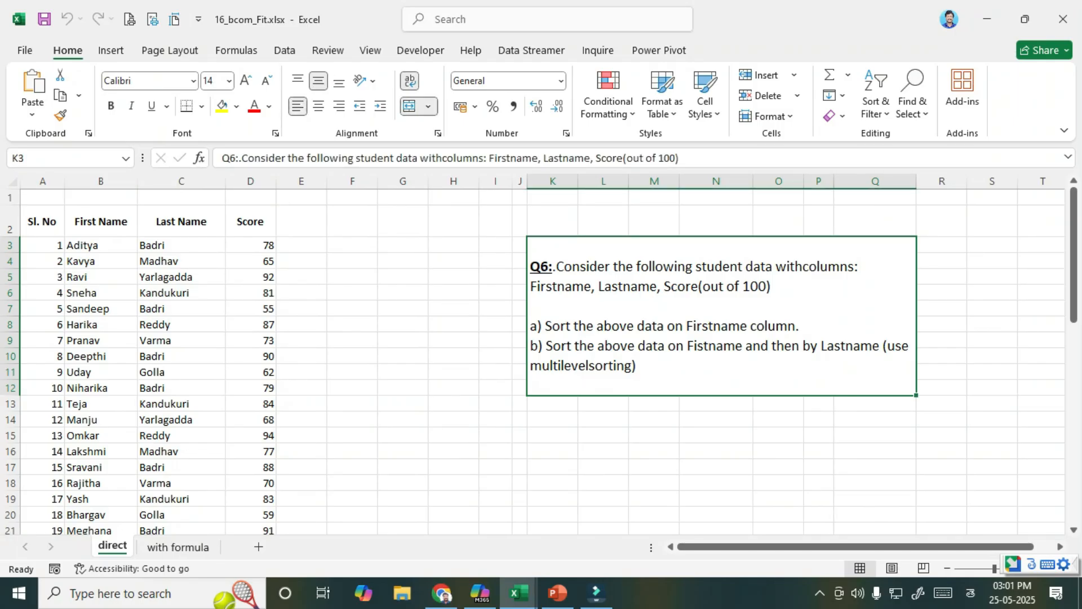
left_click(101, 181)
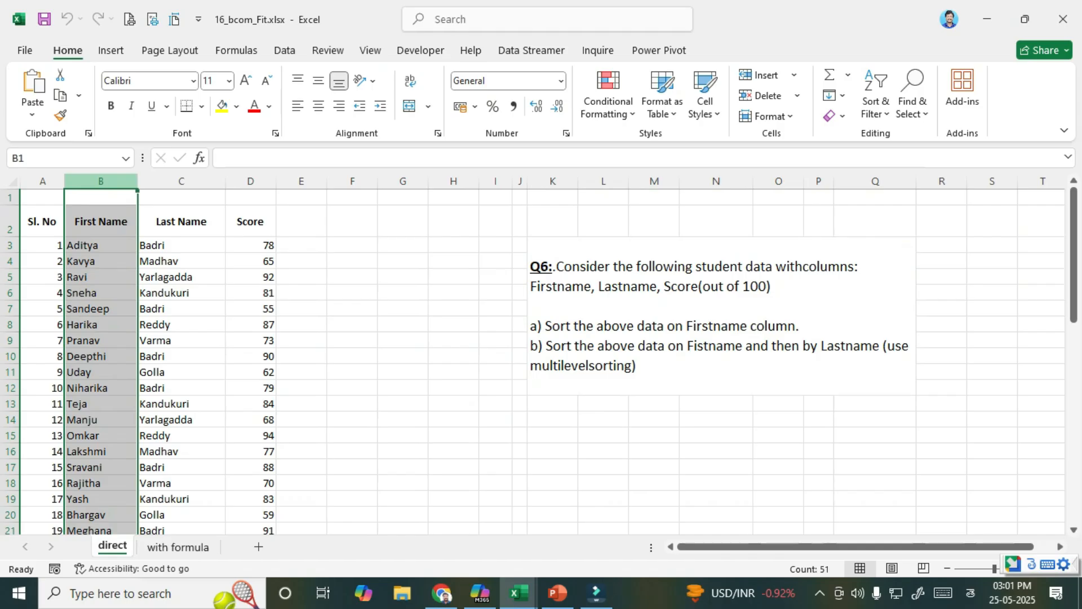
left_click(181, 181)
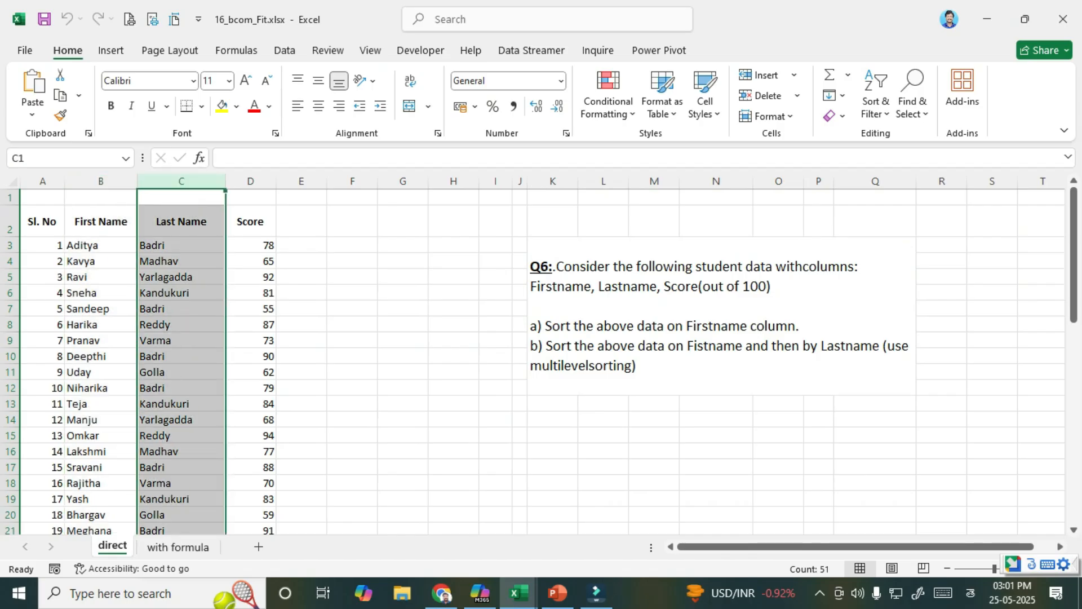
left_click(352, 388)
left_click(403, 340)
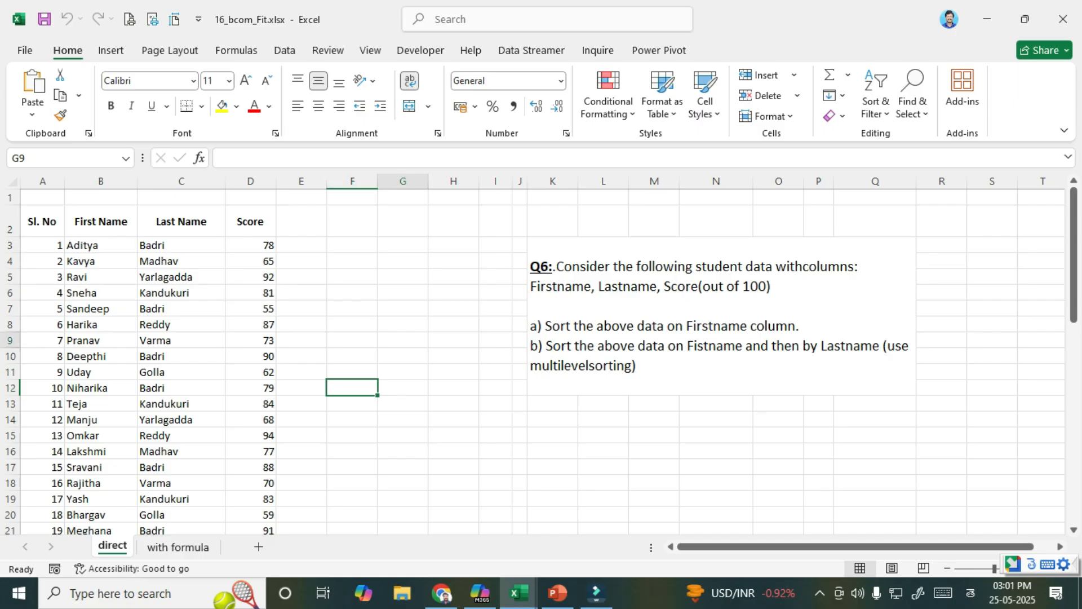
left_click(352, 308)
left_click(403, 403)
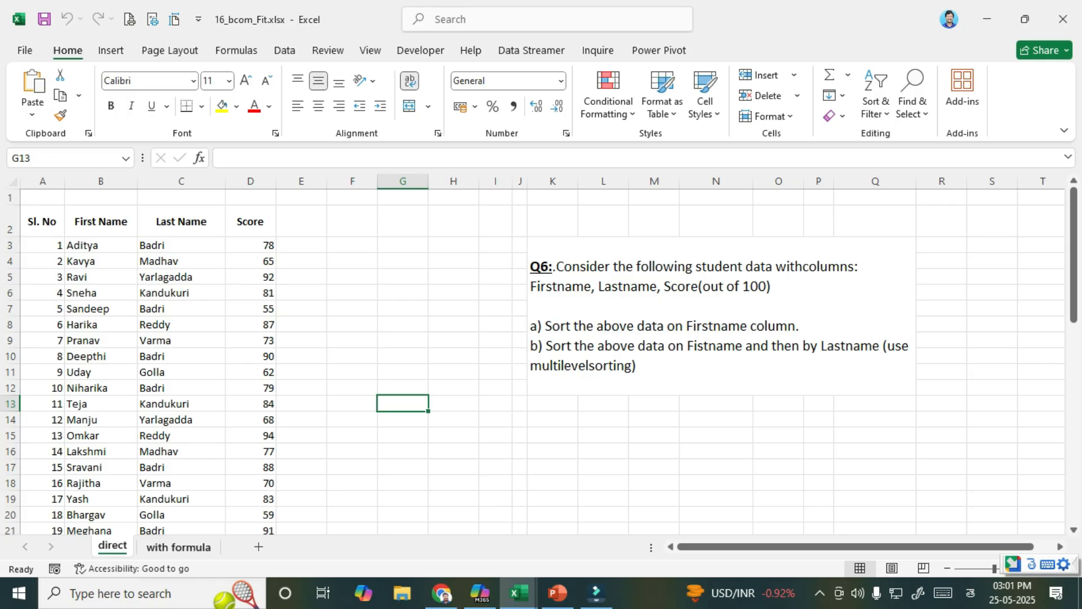
left_click(403, 325)
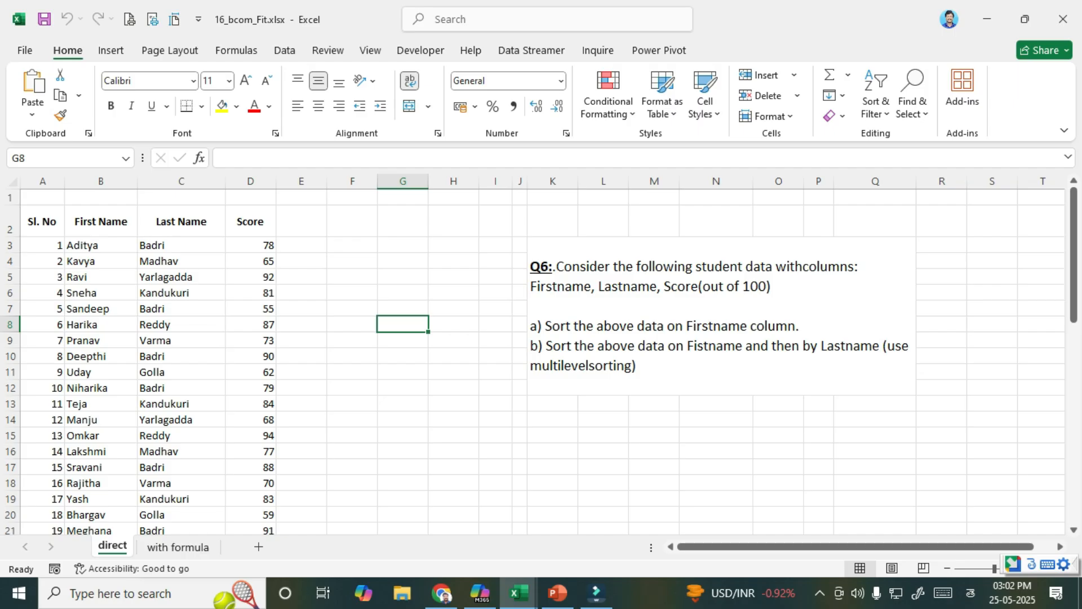
Select the student table range A2:D52, from the Sl. No header to the last score.
left_click(43, 222)
scroll(543, 361, "down", 10)
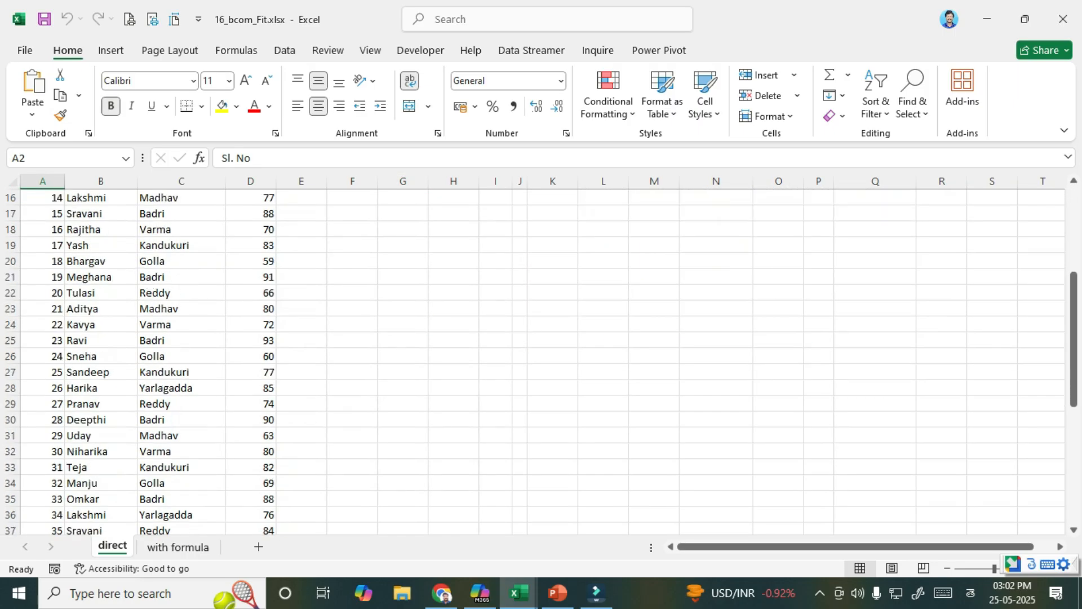
scroll(260, 387, "down", 3)
left_click(260, 388, "shift")
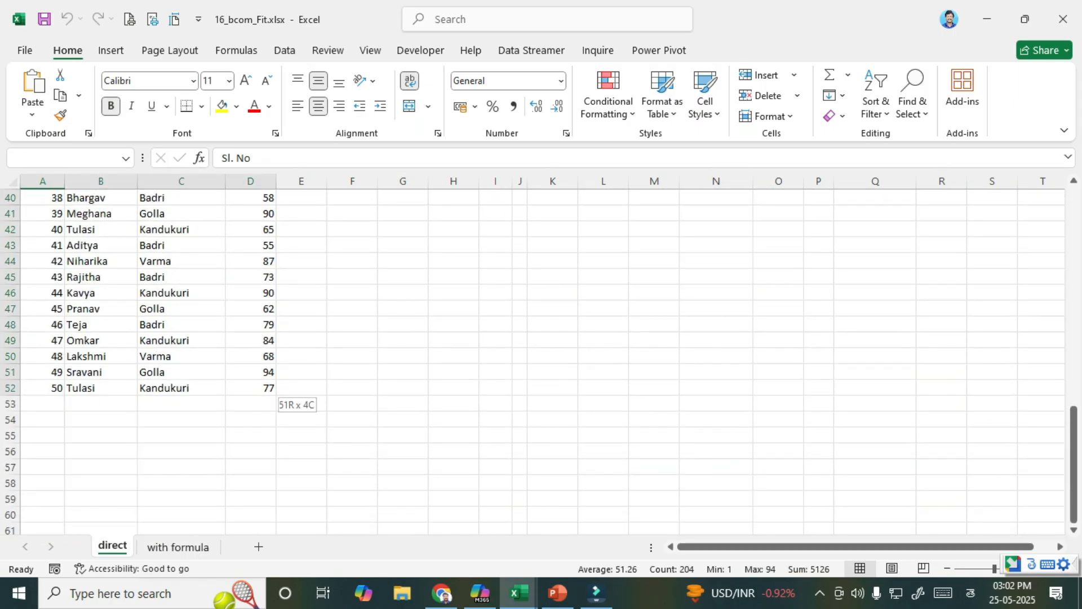
scroll(260, 387, "up", 3)
scroll(261, 388, "up", 10)
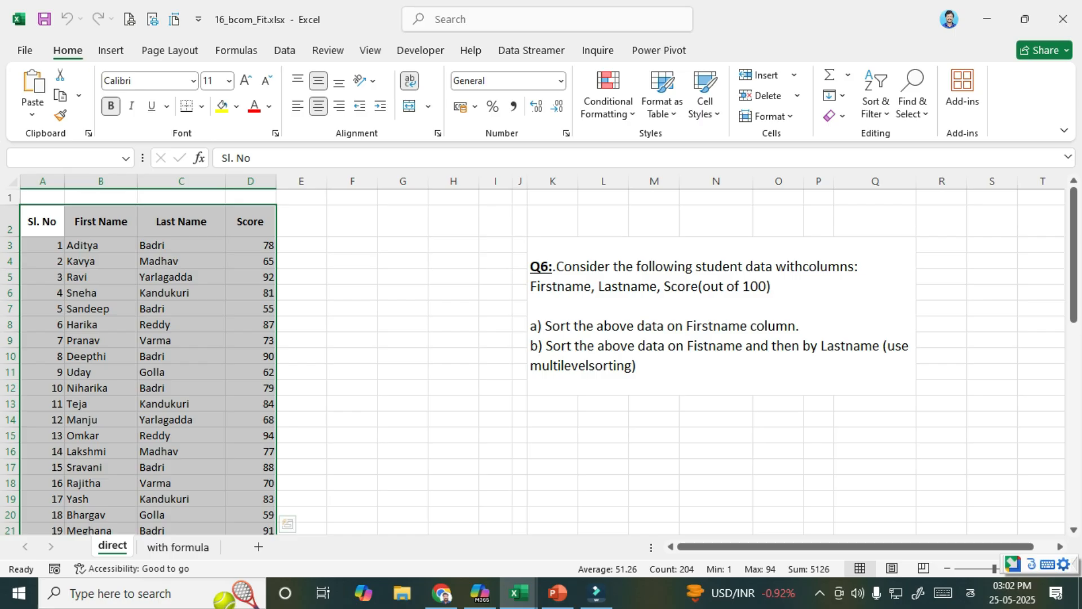
left_click(181, 340)
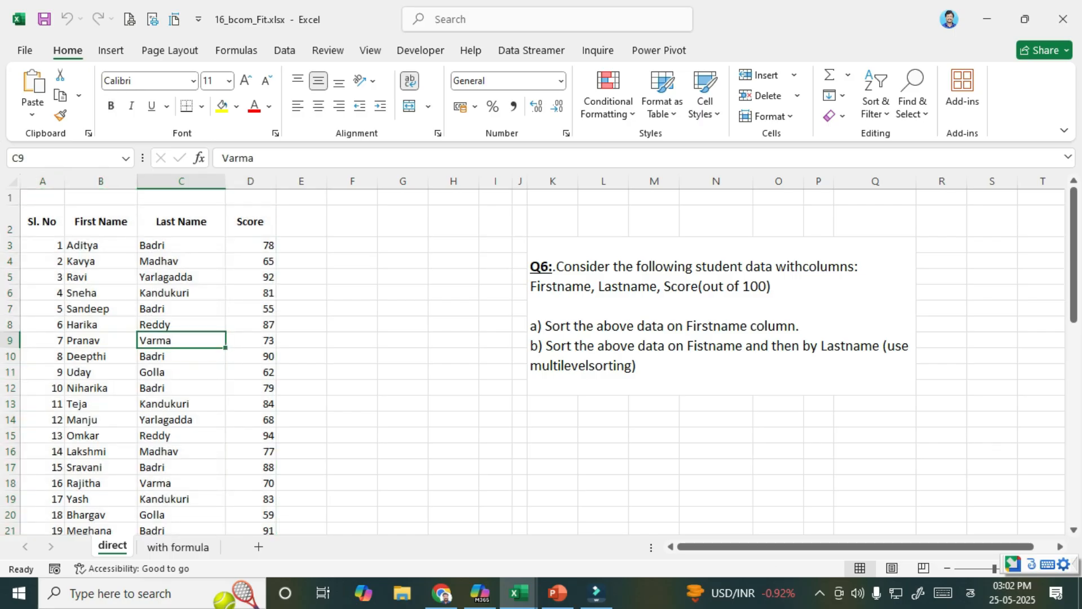
Select the entire student data block starting from a First Name cell and check its extent down to row 52.
left_click(101, 309)
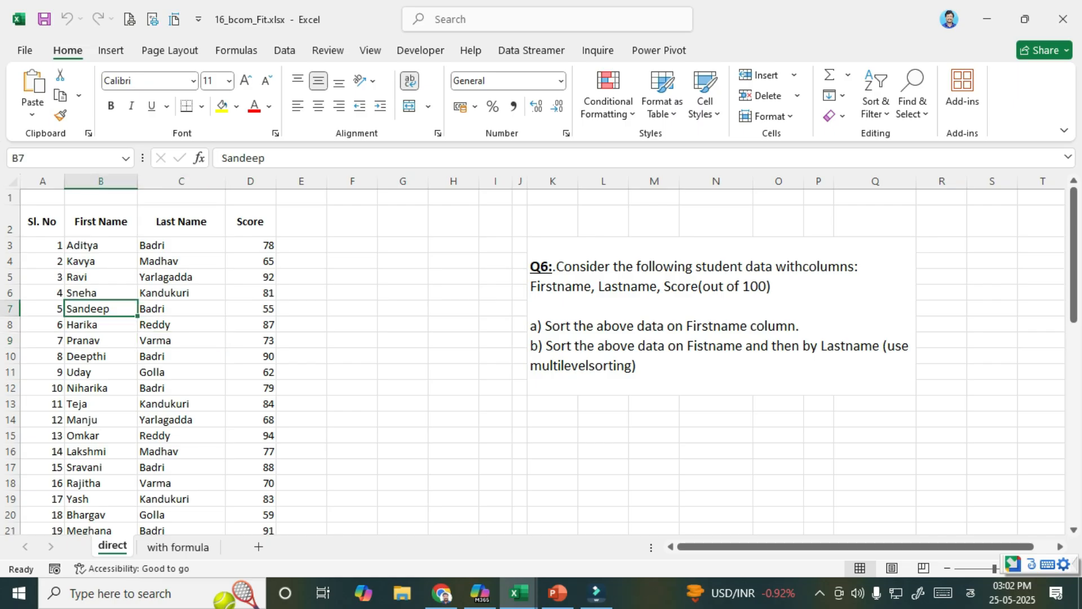
key("ctrl+a")
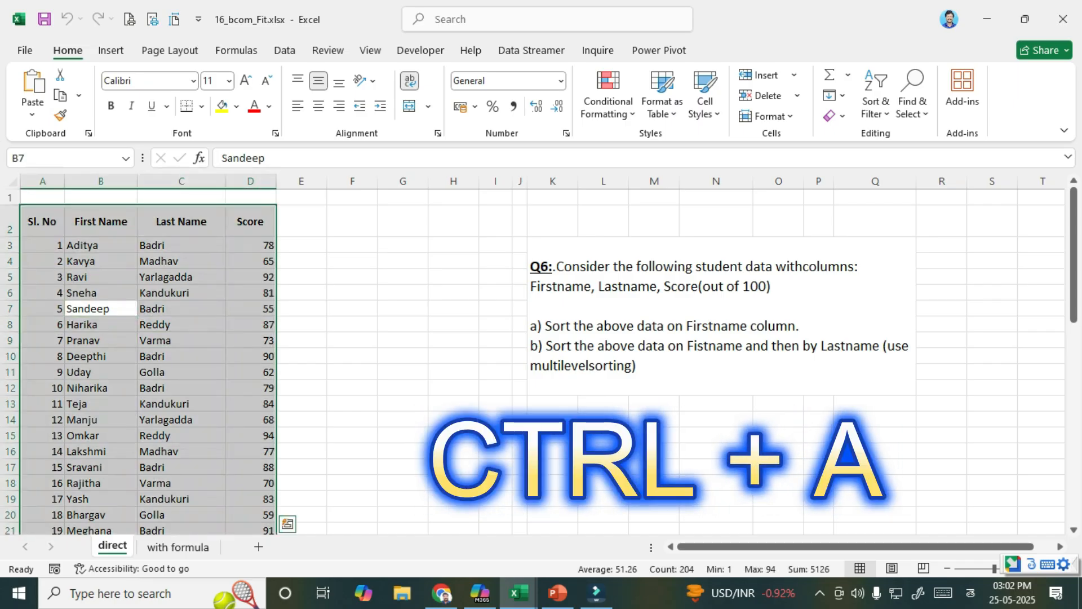
scroll(541, 361, "down", 6)
scroll(541, 361, "down", 7)
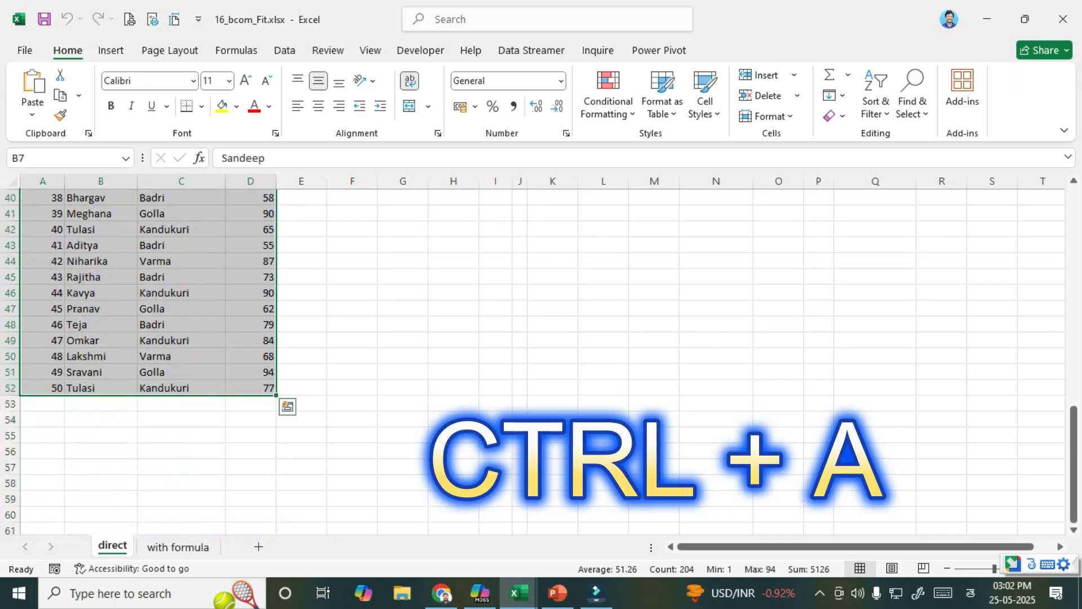
scroll(541, 361, "up", 13)
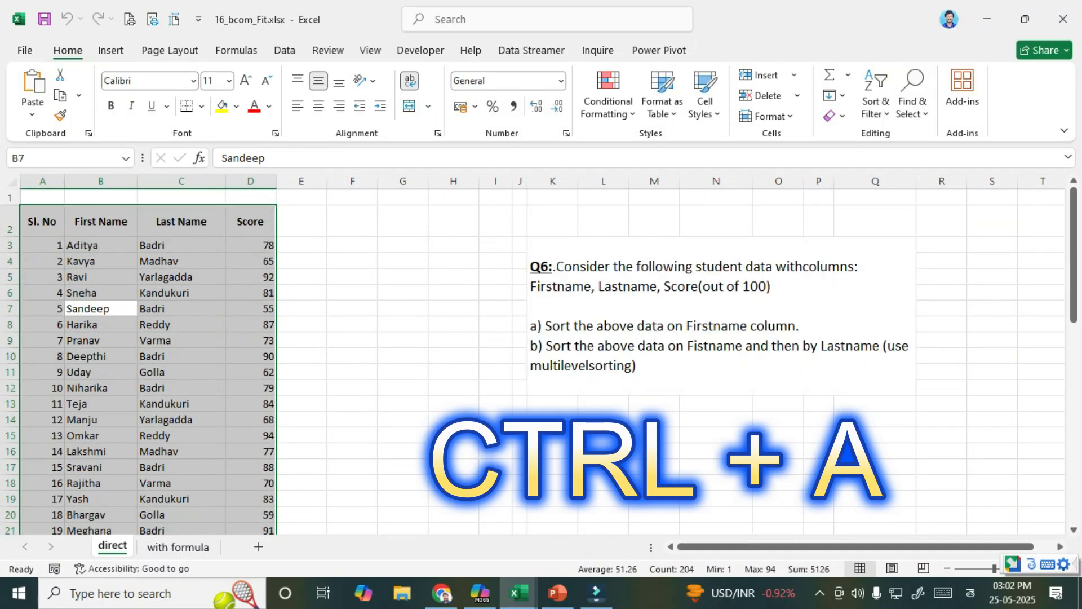
left_click(301, 293)
left_click(42, 222)
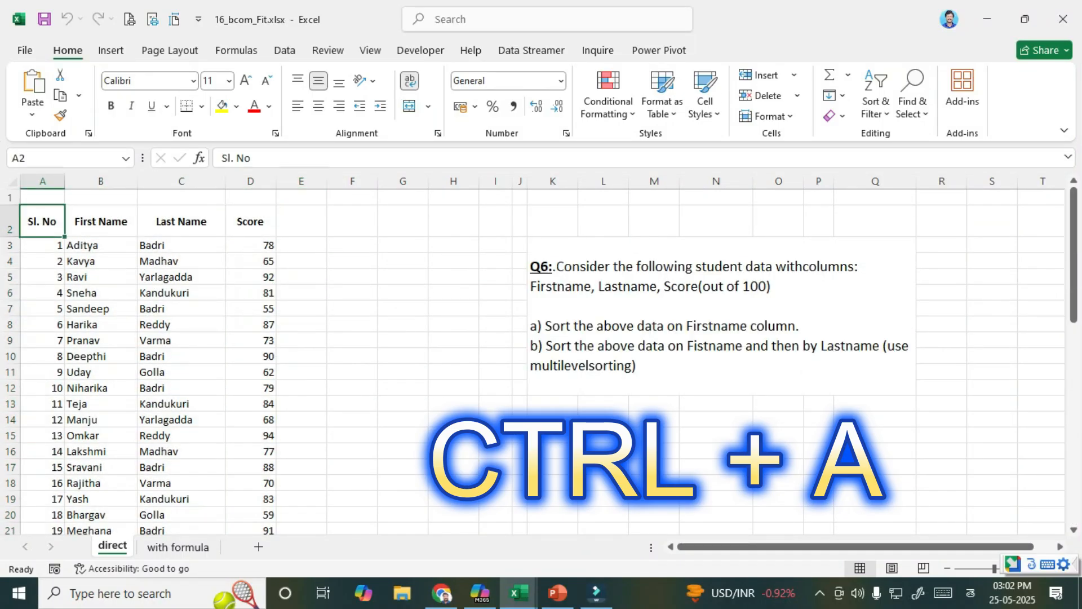
left_click_drag(43, 222, 181, 222)
left_click(181, 294)
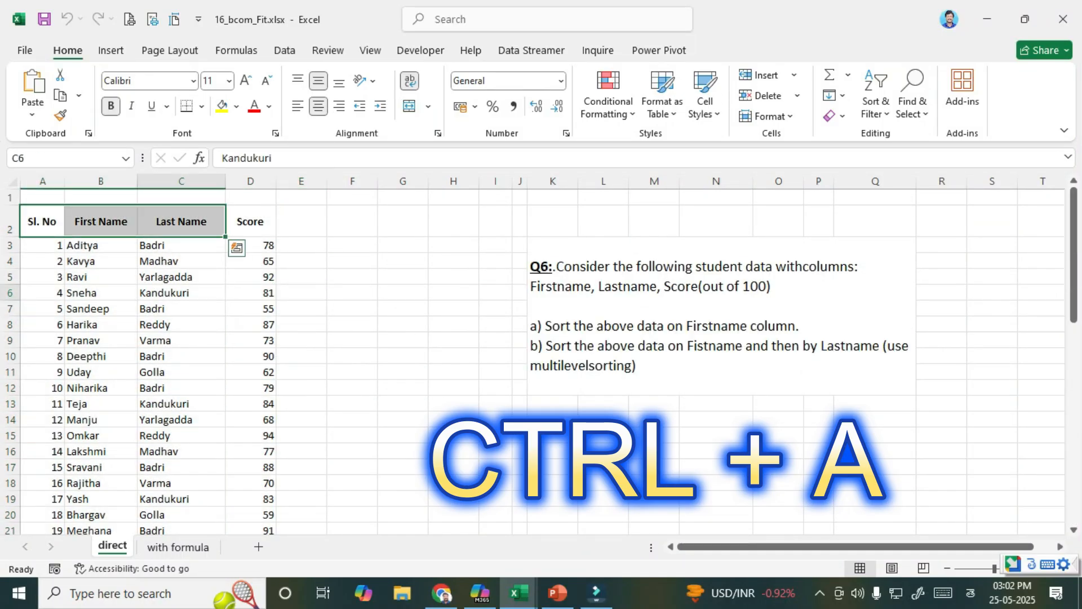
left_click(402, 420)
Select the whole student table with a First Name cell active and sort it A to Z.
left_click(101, 356)
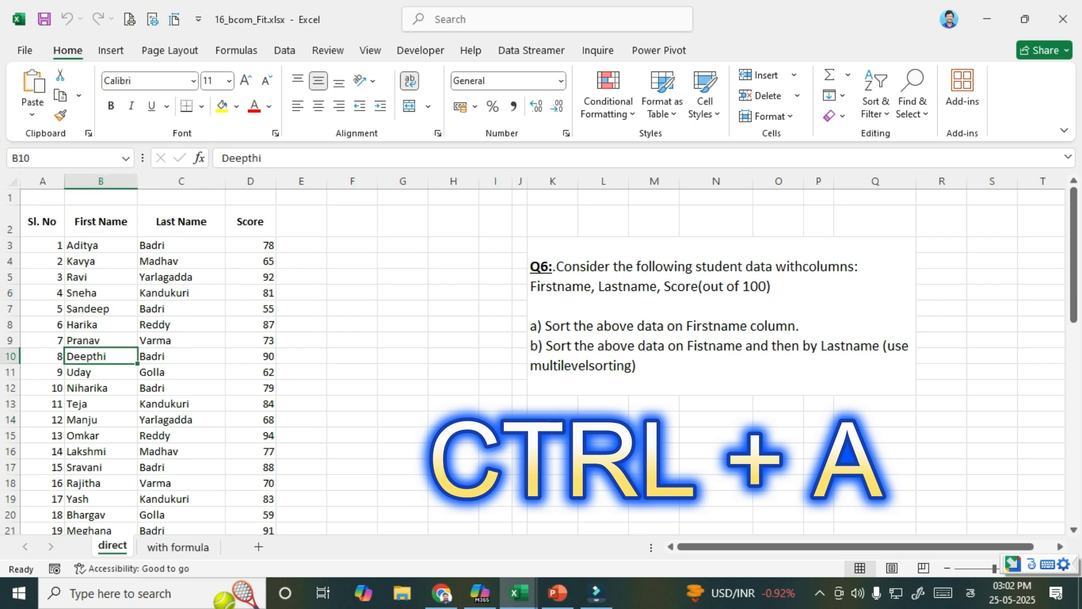
key("ctrl+a")
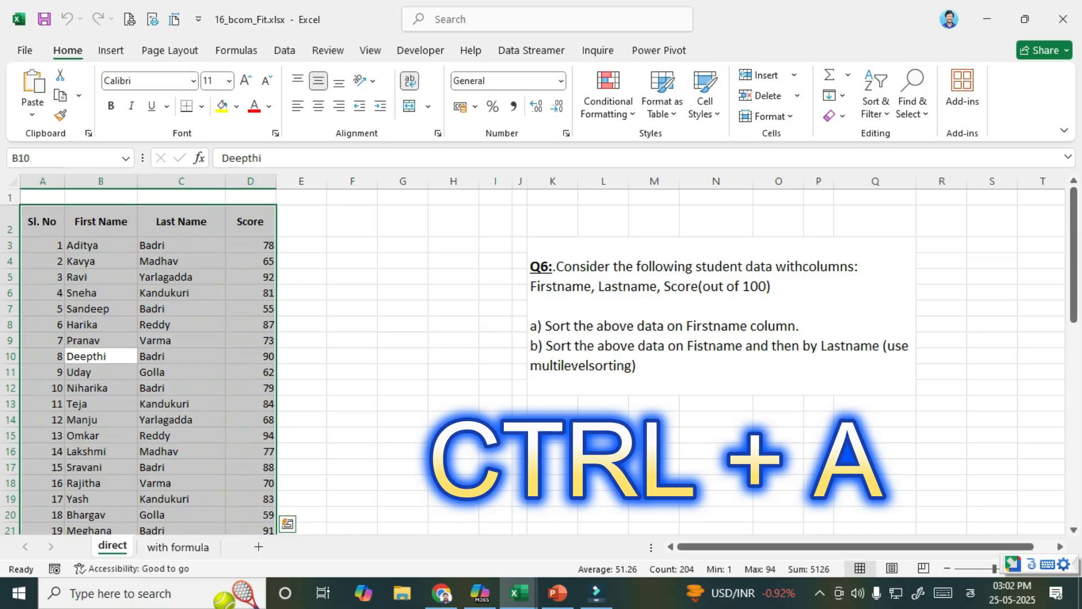
scroll(541, 361, "down", 14)
scroll(541, 361, "up", 14)
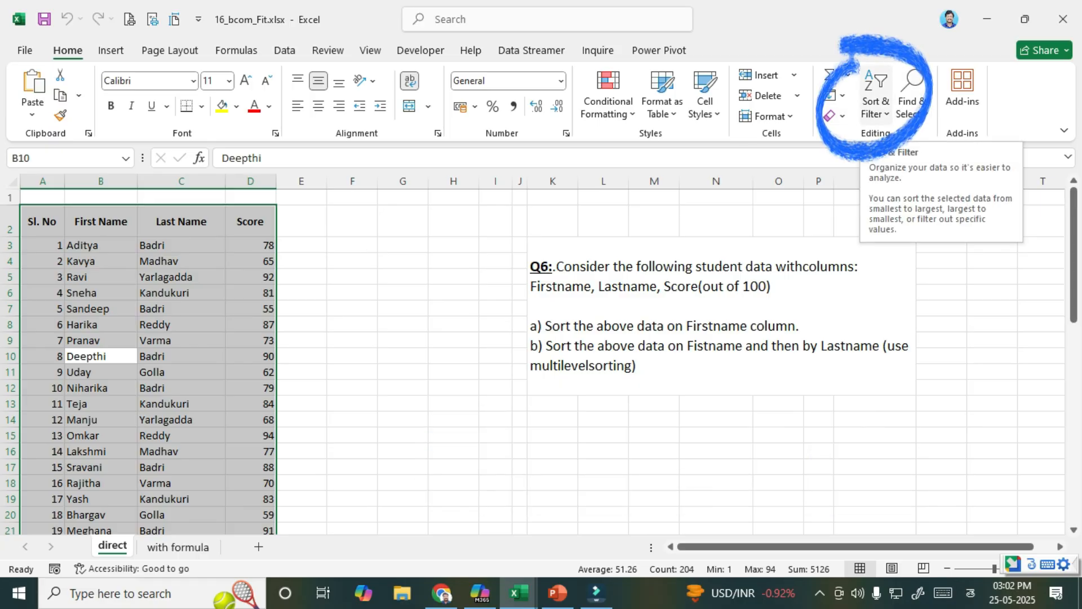
left_click(875, 107)
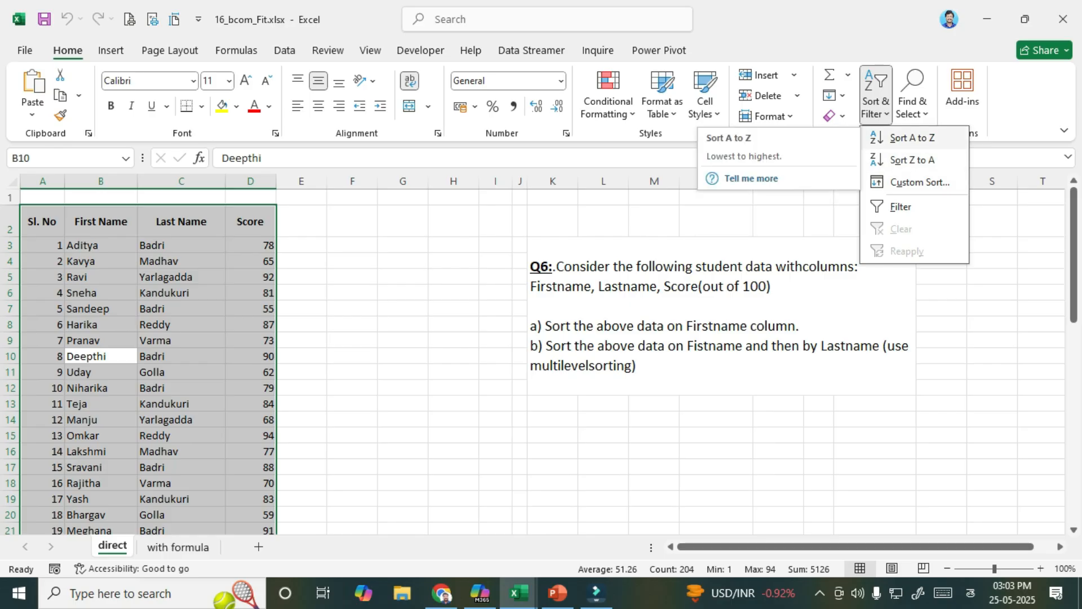
left_click(912, 138)
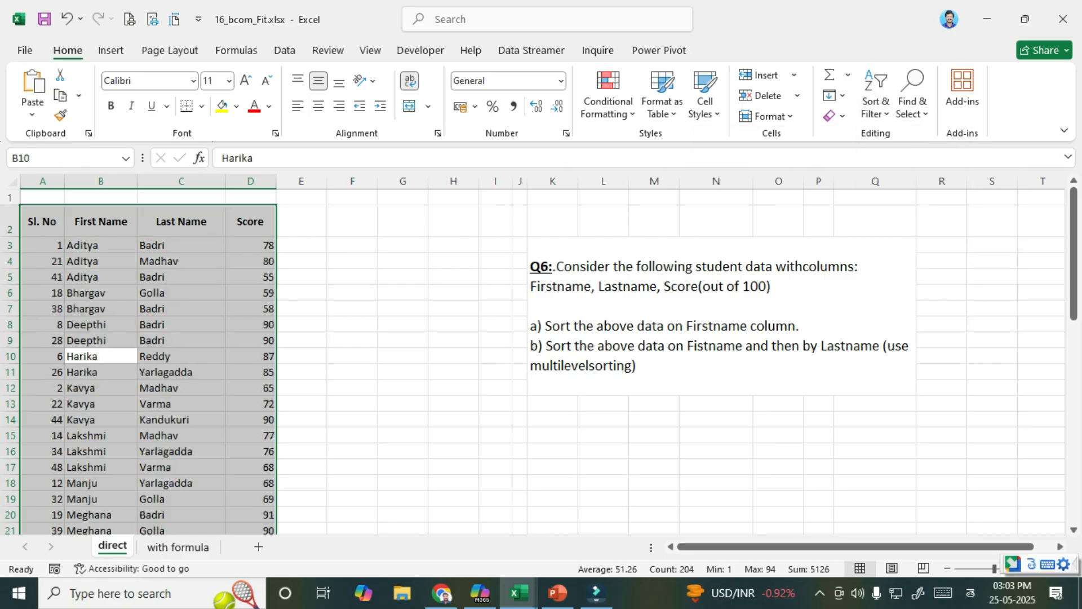
Repeat the A to Z sort of the full table on the First Name column and review the sorted rows.
left_click(100, 222)
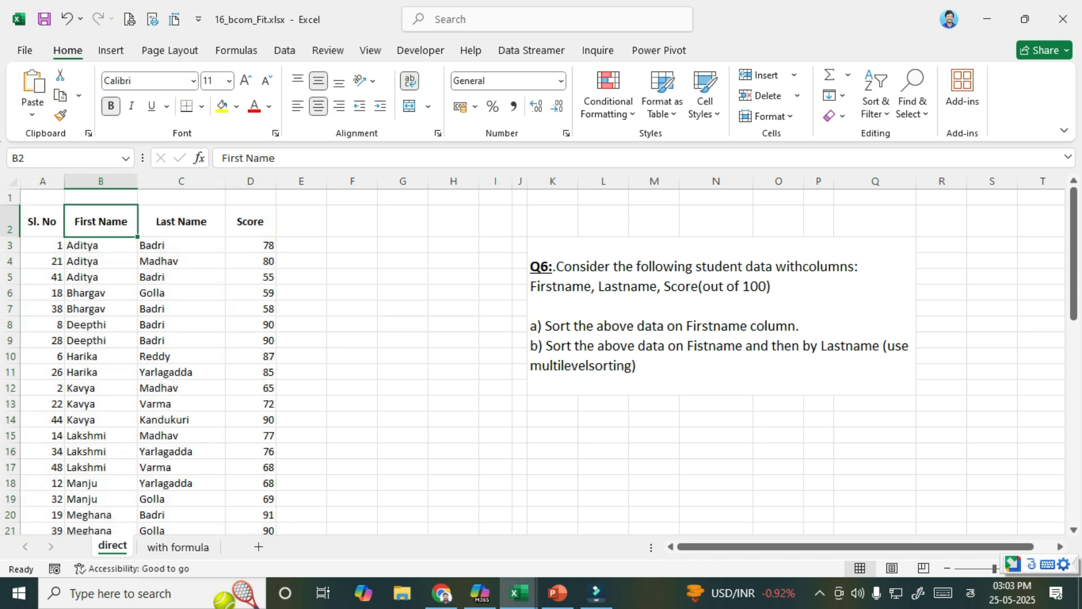
left_click(101, 308)
key("ctrl+a")
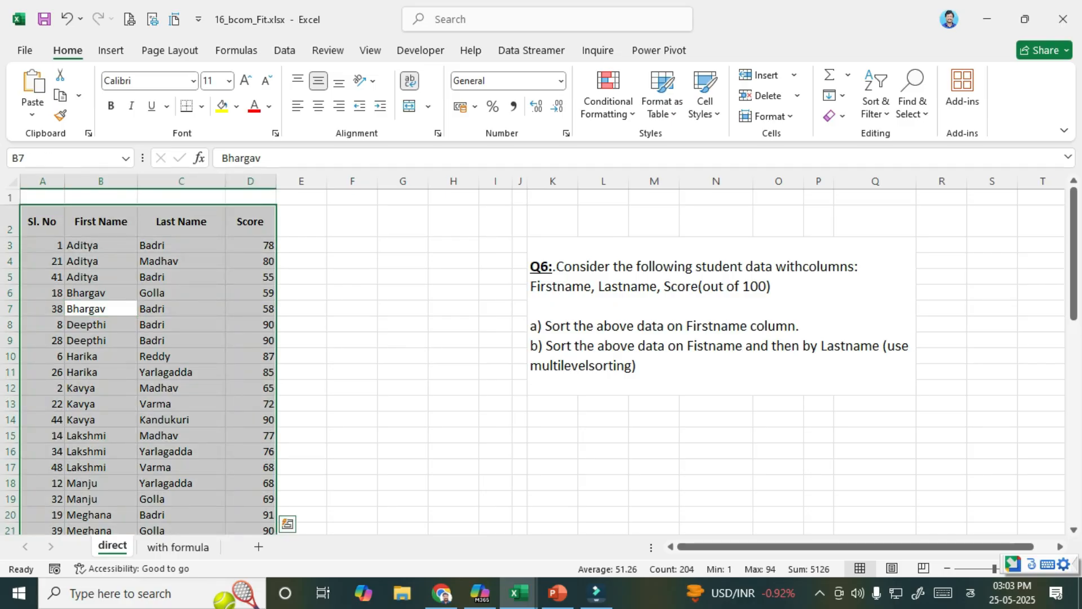
left_click(876, 104)
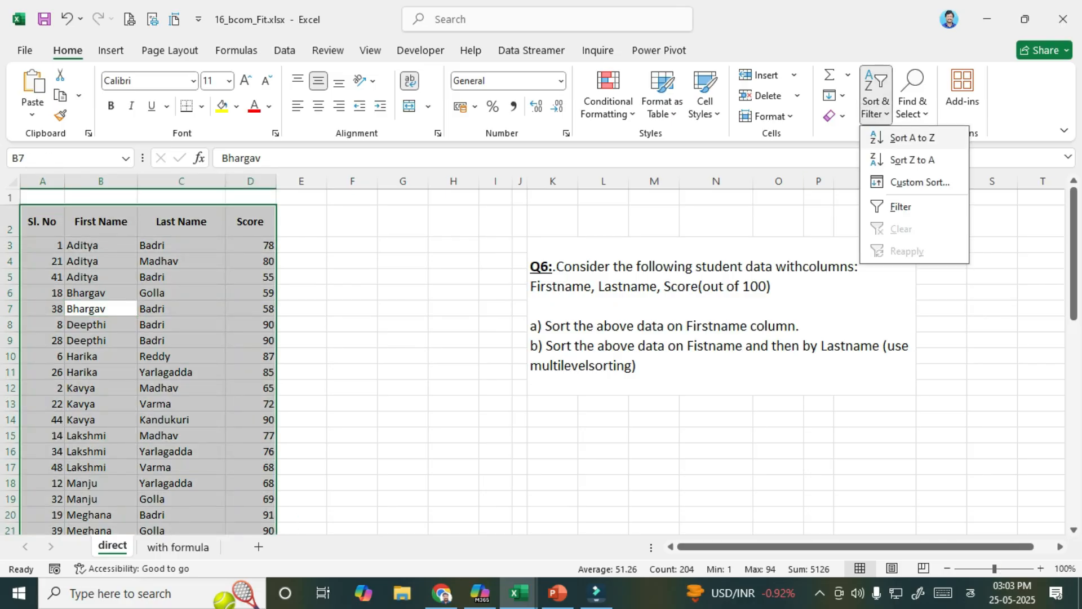
left_click(912, 137)
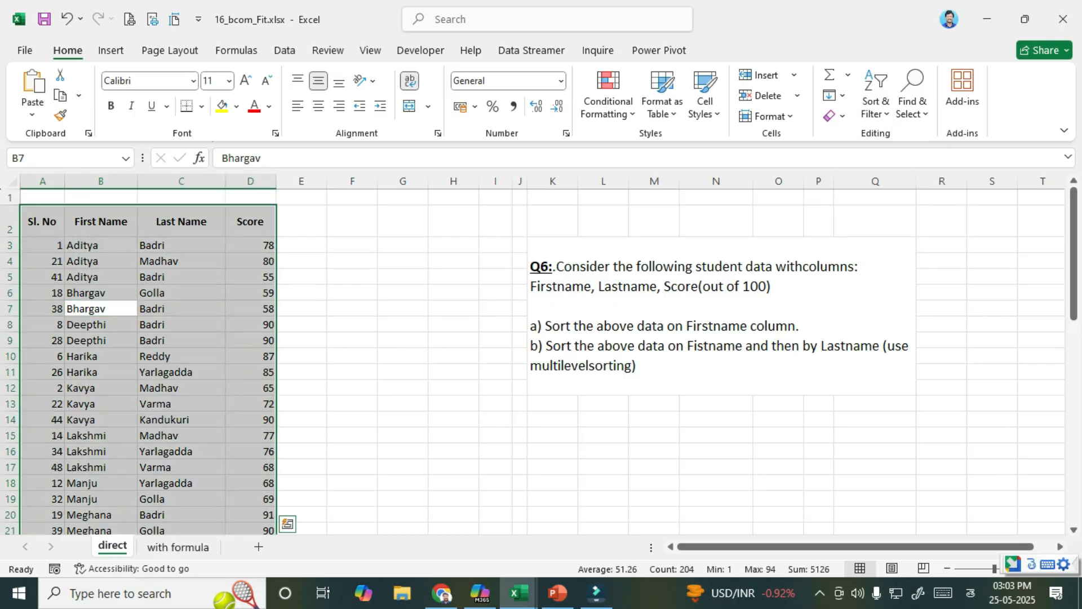
left_click(181, 356)
scroll(542, 361, "down", 15)
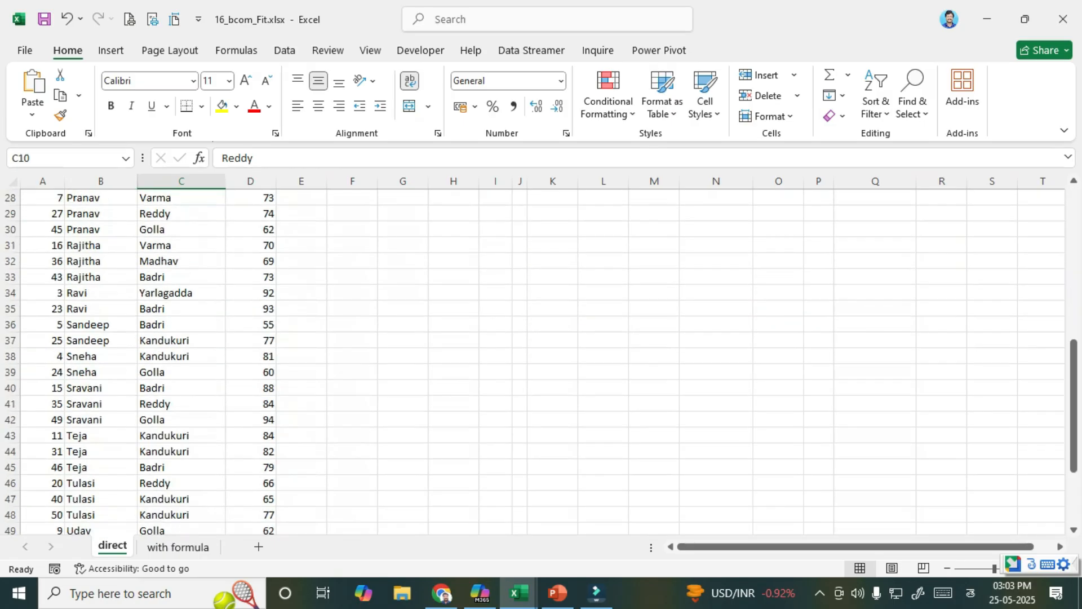
scroll(541, 361, "up", 15)
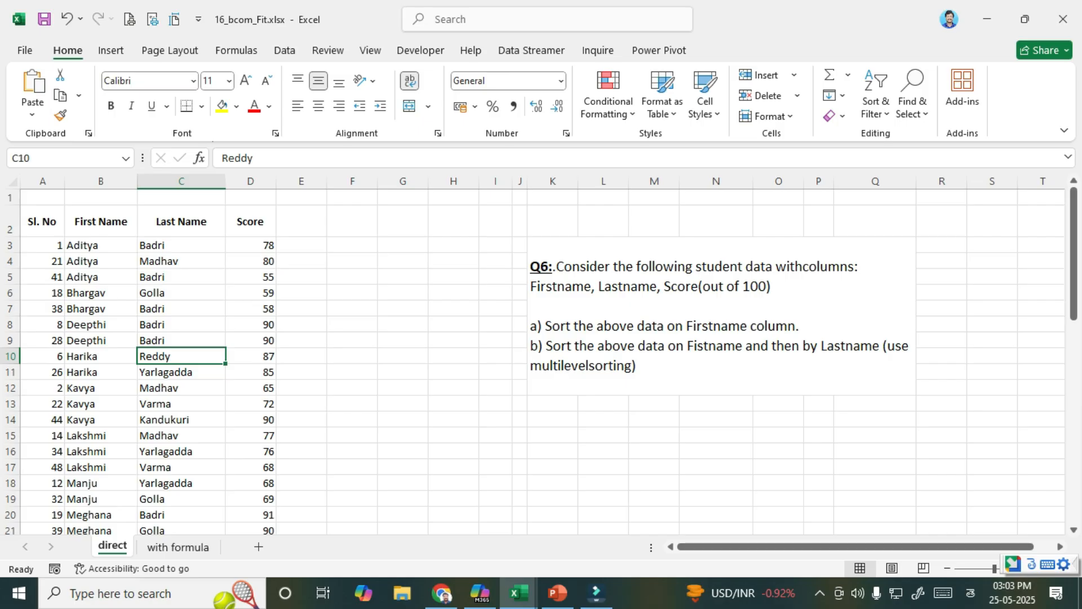
left_click(43, 222)
scroll(541, 361, "down", 13)
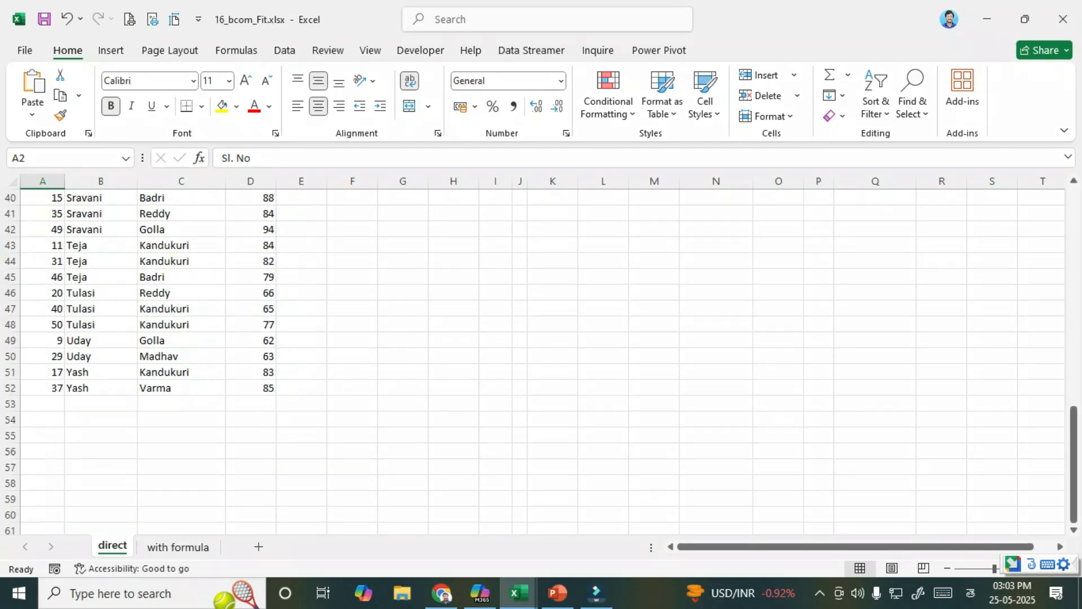
key("ctrl+a")
scroll(541, 361, "up", 13)
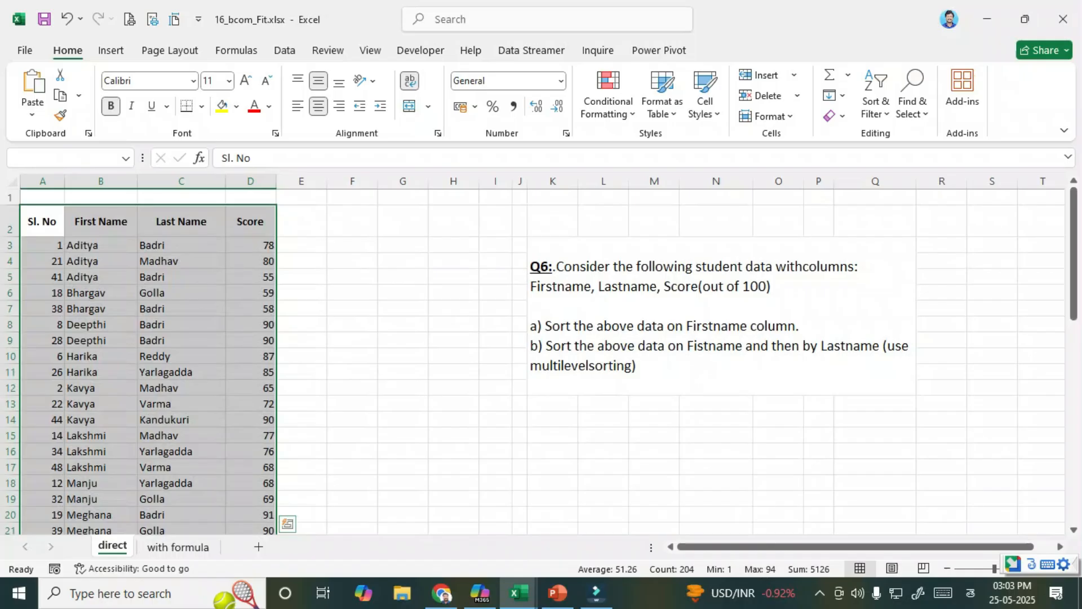
left_click(876, 93)
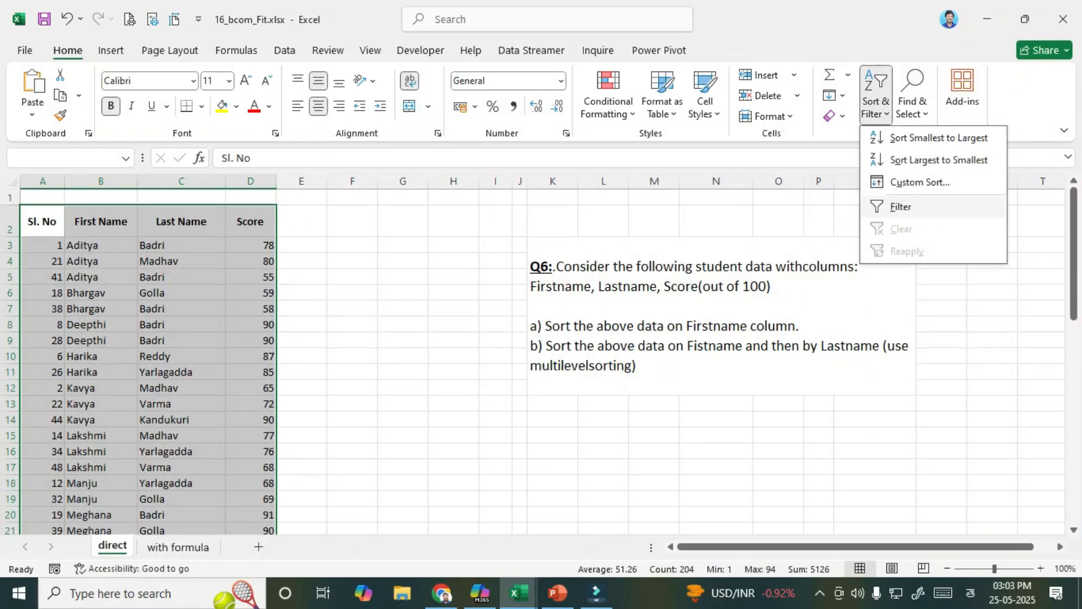
left_click(920, 182)
left_click_drag(402, 85, 409, 249)
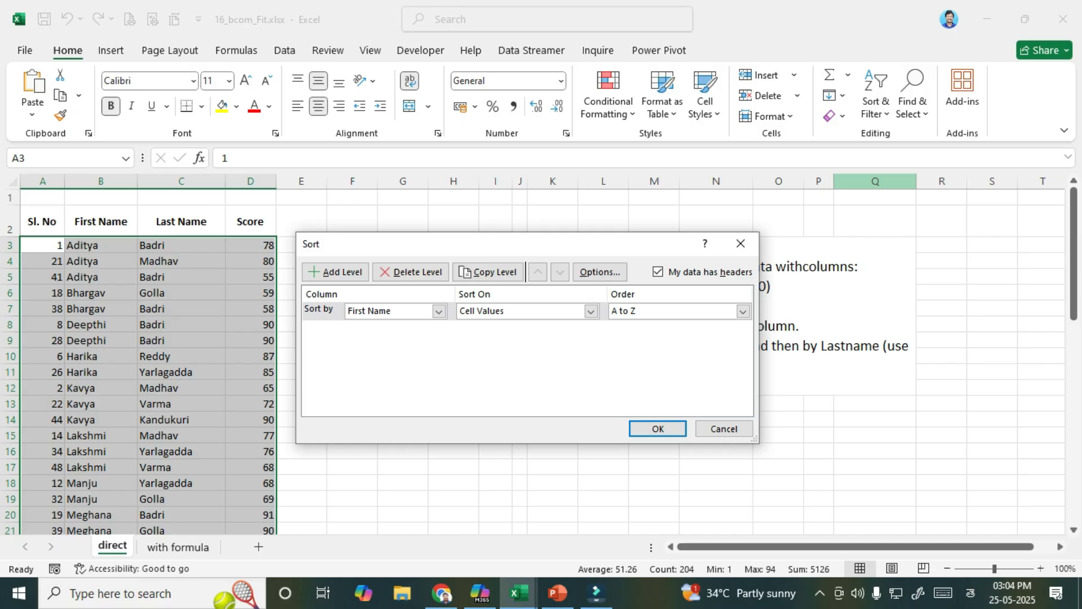
left_click(724, 428)
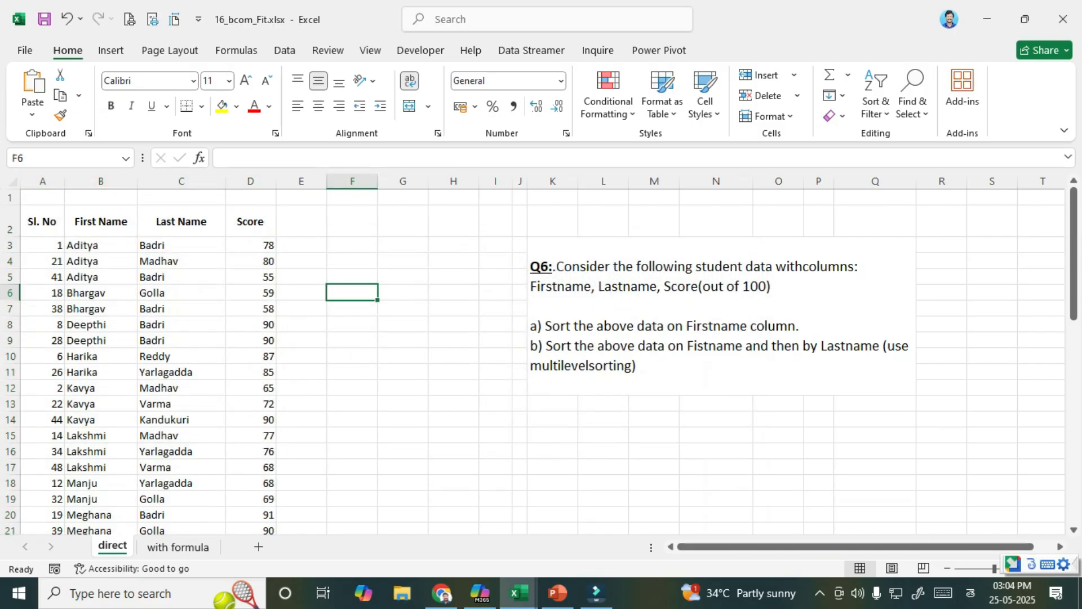
Try sorting the whole student table Z to A by Last Name, and undo that sort.
left_click(181, 221)
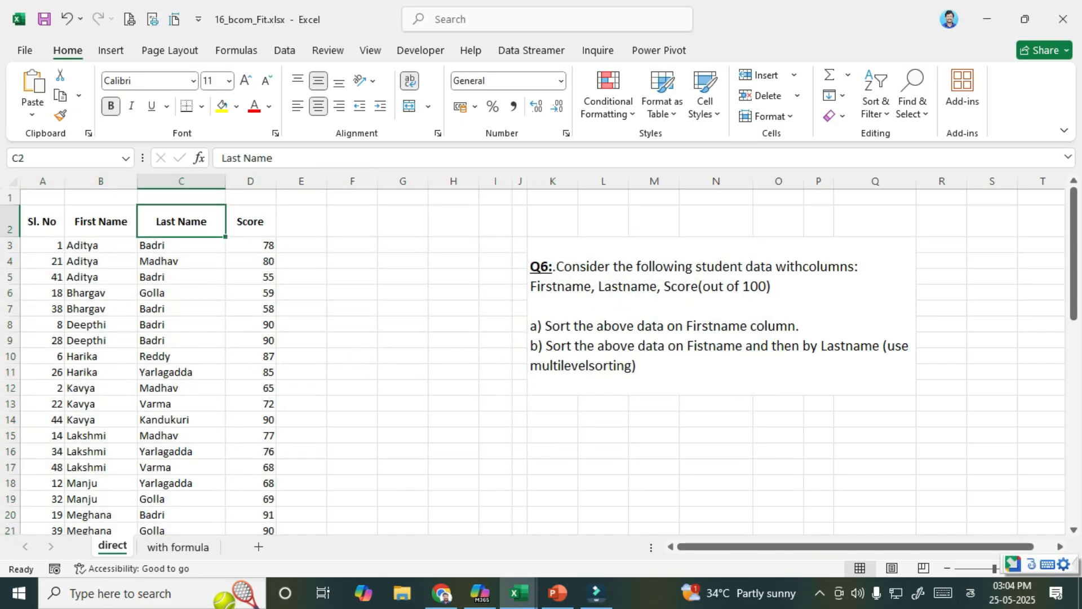
key("ctrl+a")
left_click(876, 95)
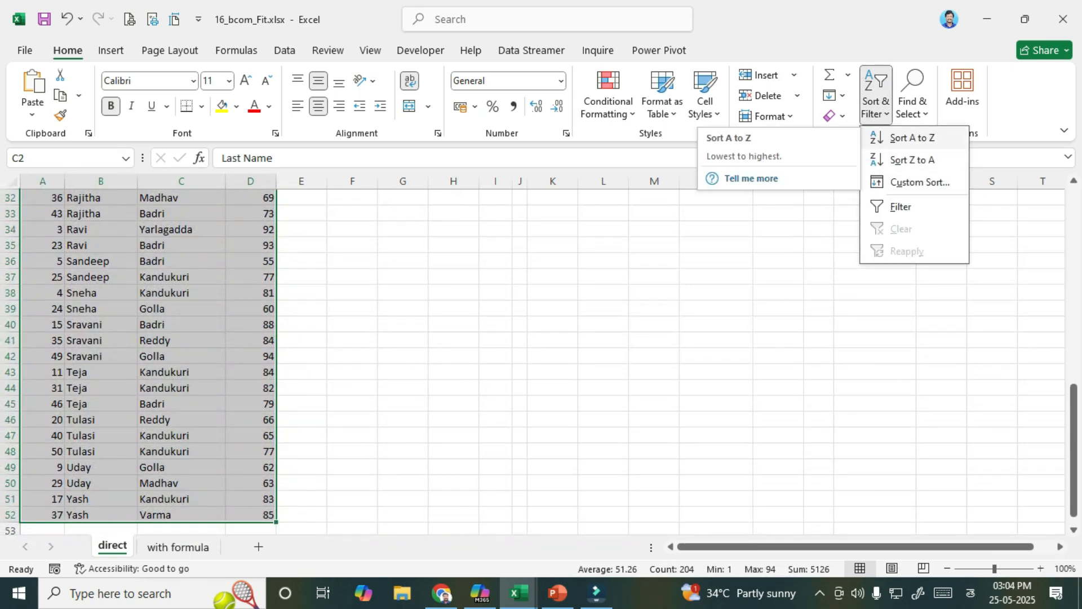
left_click(912, 160)
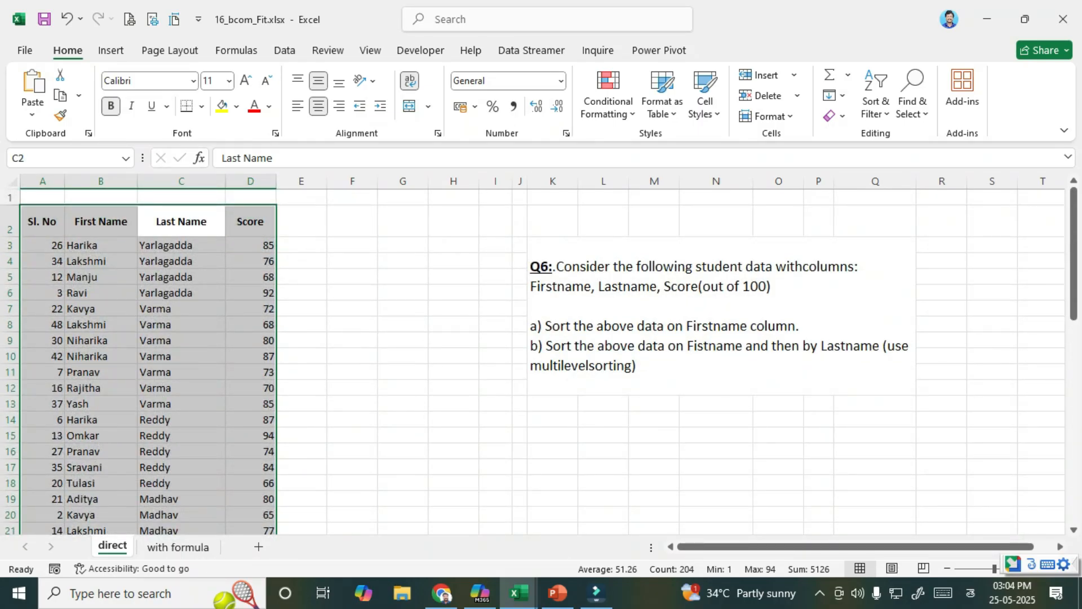
key("ctrl+z")
left_click(353, 292)
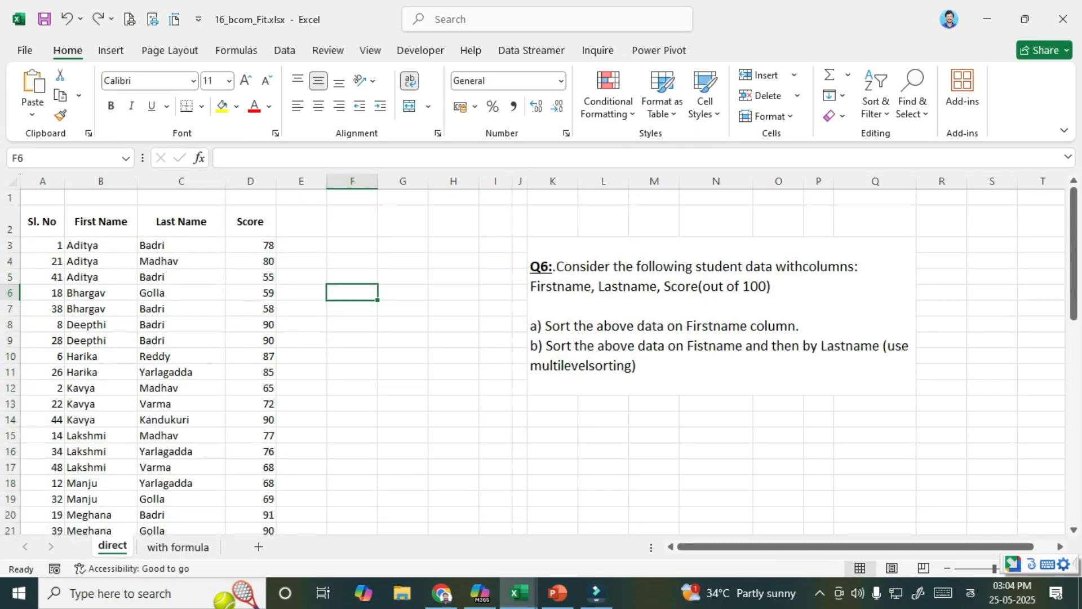
Select the whole student table with a First Name cell active and sort it Z to A.
left_click(101, 245)
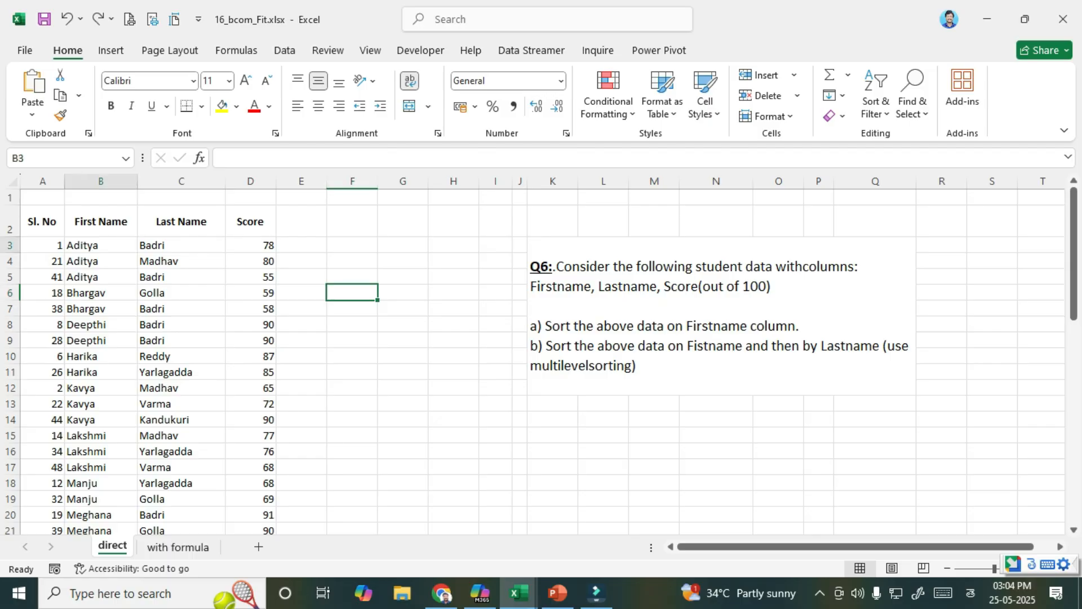
left_click(96, 277)
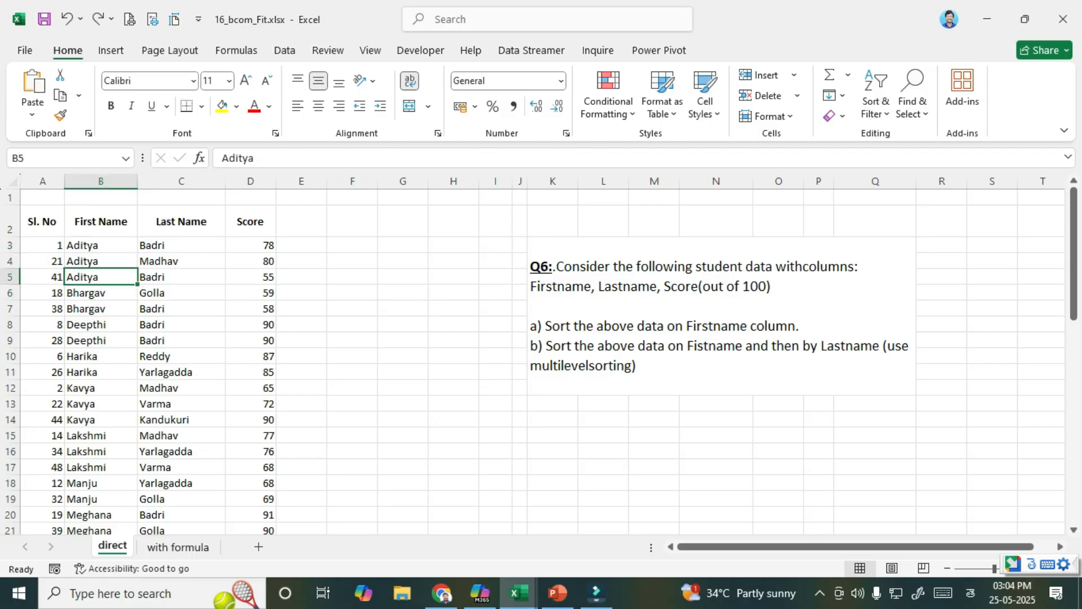
key("ctrl+a")
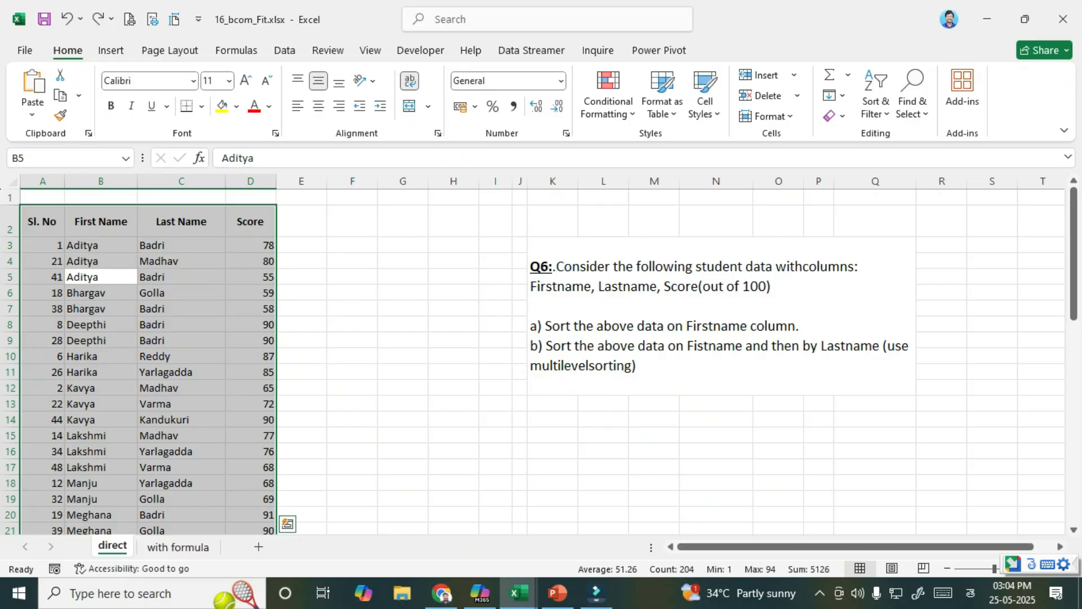
left_click(875, 93)
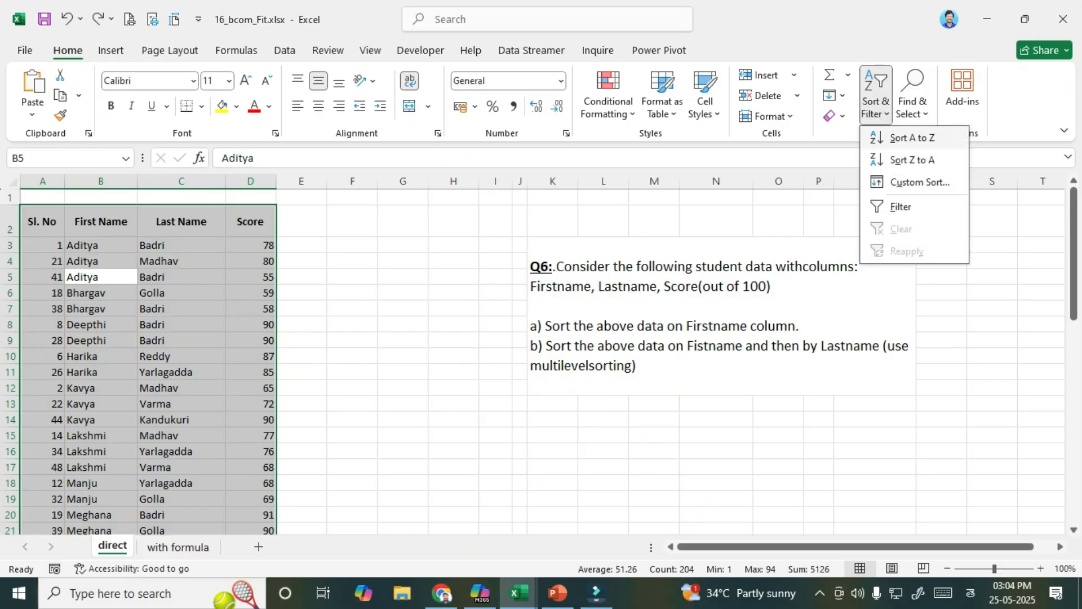
left_click(912, 160)
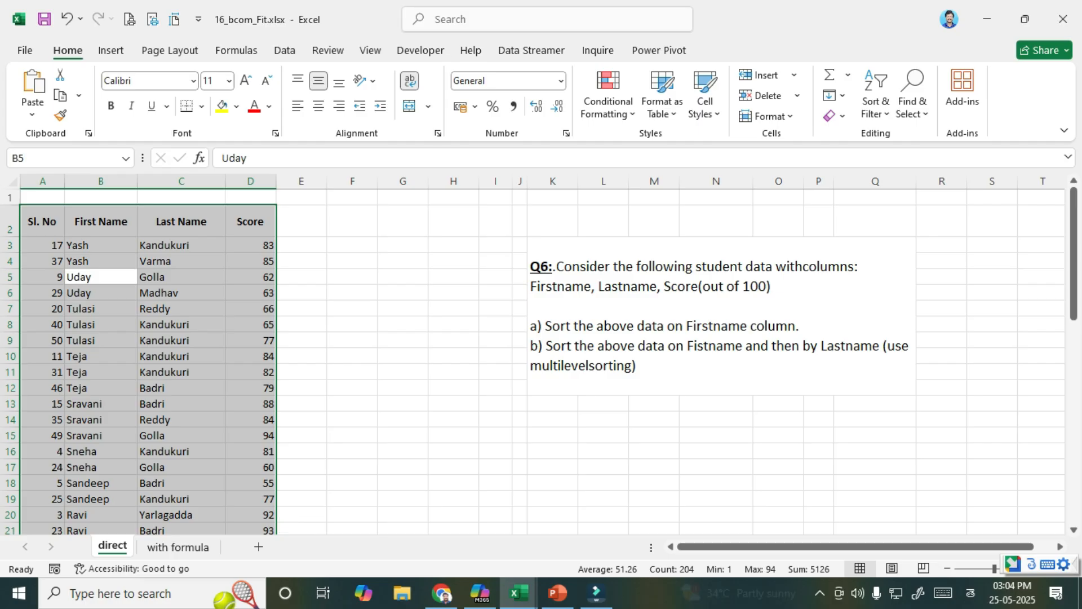
Sort the whole student table A to Z with a Last Name cell active and review the sorted rows.
left_click(181, 261)
left_click(181, 340)
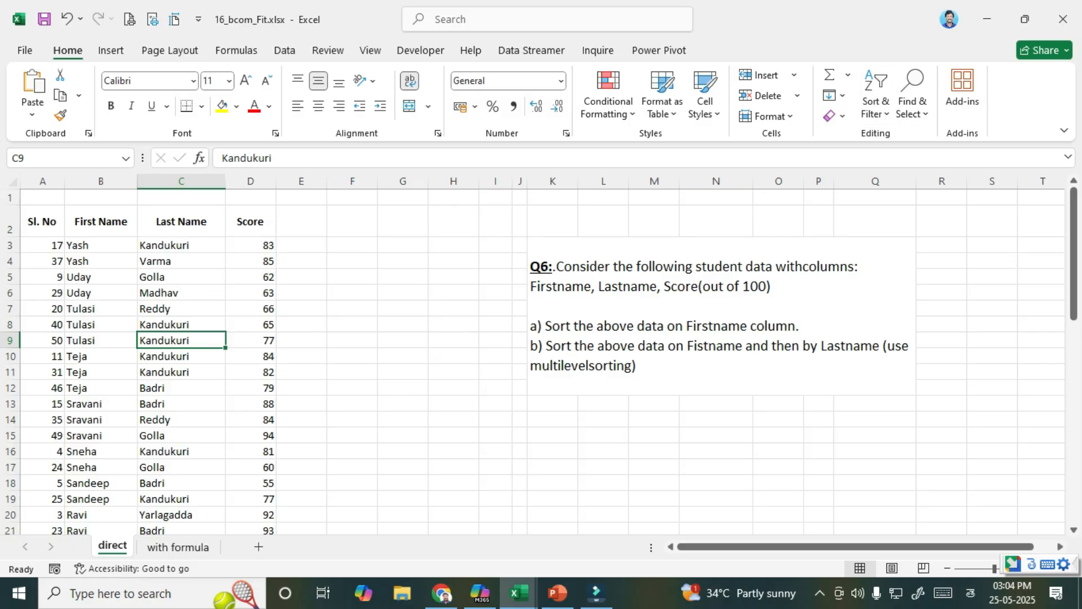
key("ctrl+a")
left_click(876, 96)
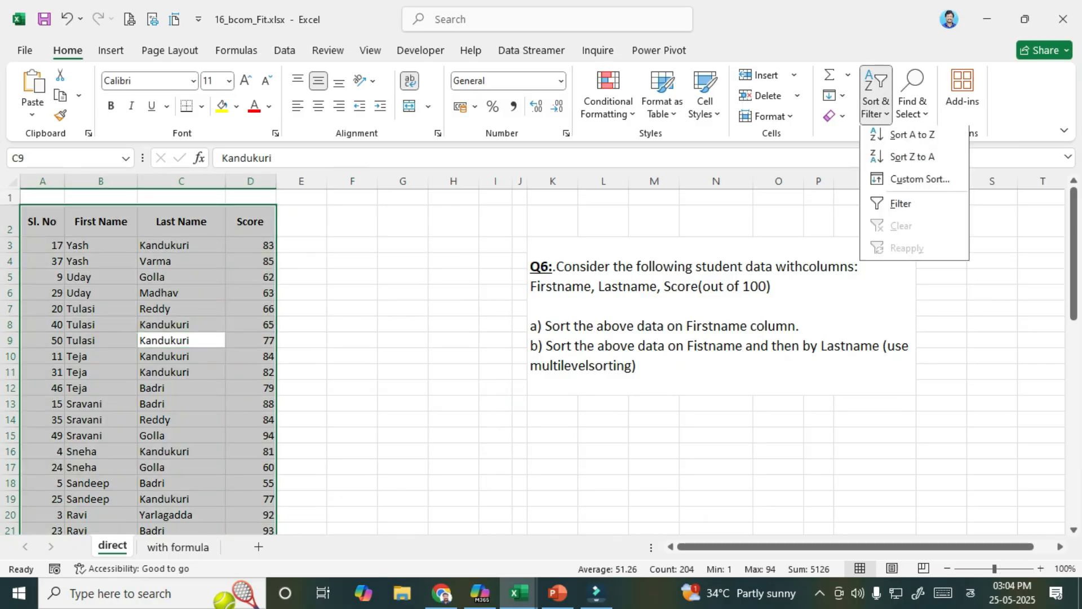
left_click(913, 137)
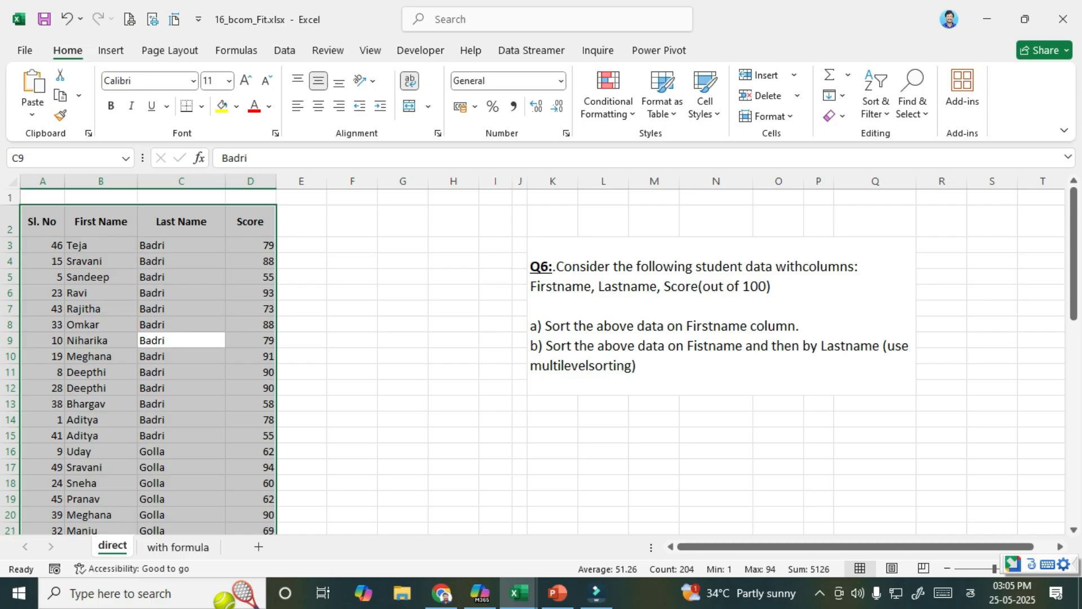
scroll(541, 361, "down", 4)
scroll(541, 360, "up", 4)
Sort the whole student table A to Z on the First Name column, on top of the Last Name order.
left_click(101, 357)
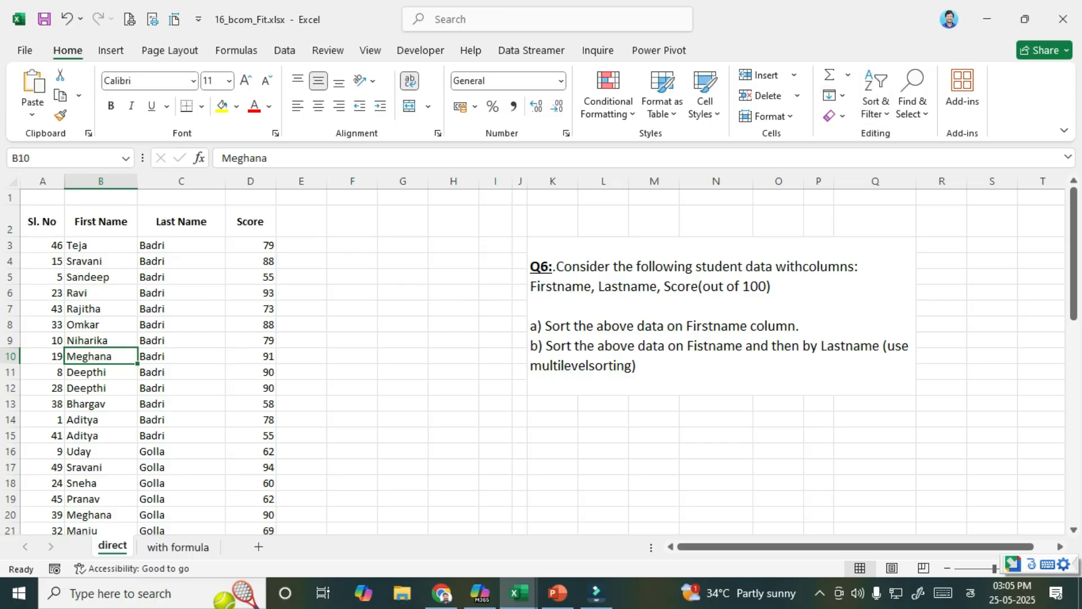
key("ctrl+a")
left_click(876, 93)
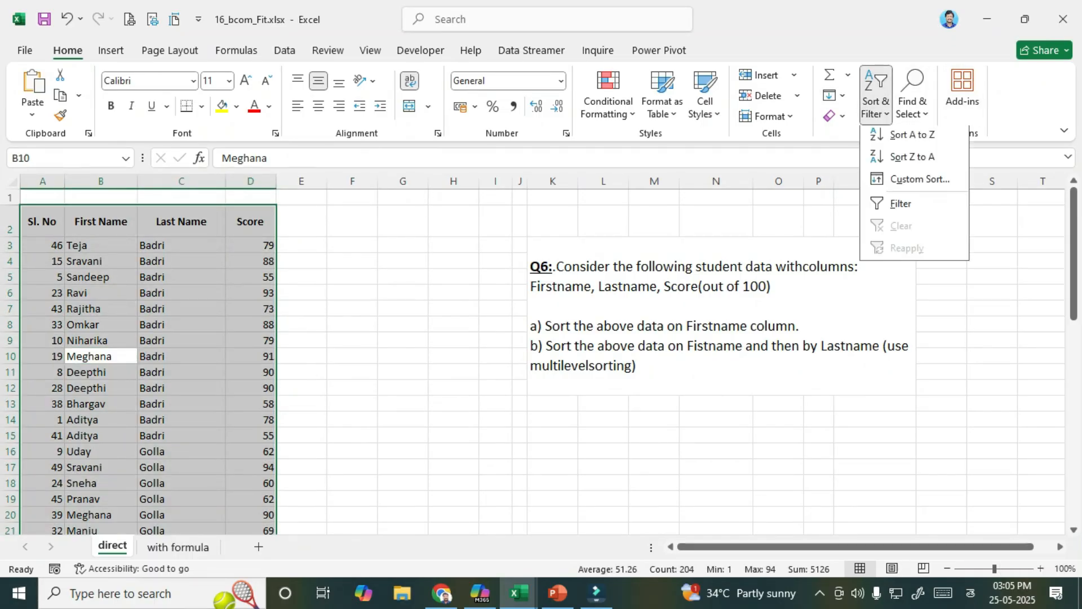
left_click(912, 137)
left_click(351, 404)
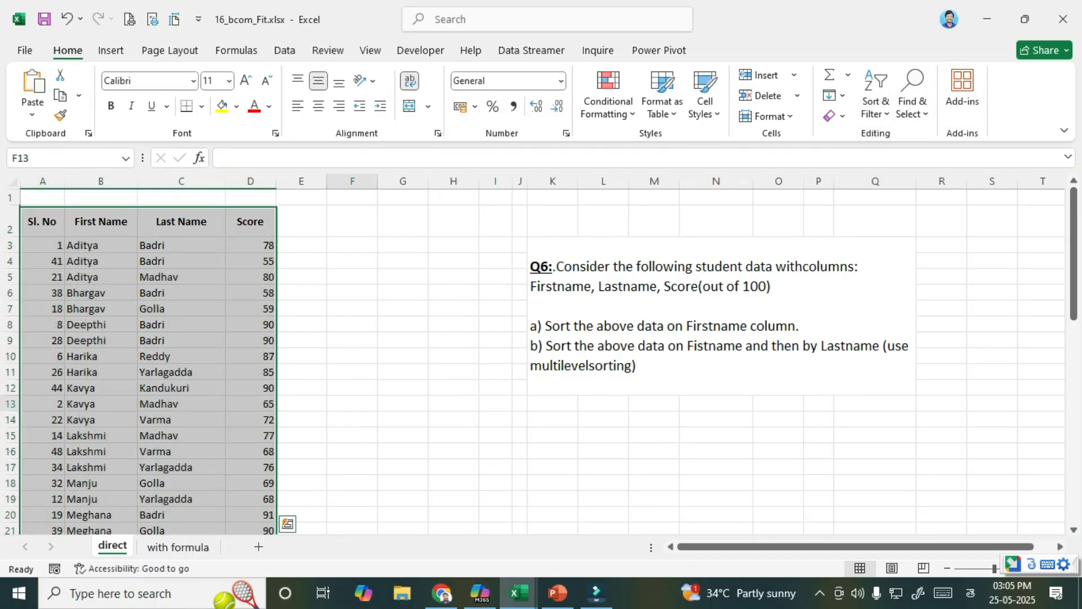
Sort the whole student table from smallest to largest on the Sl. No column and review the rows.
left_click(43, 245)
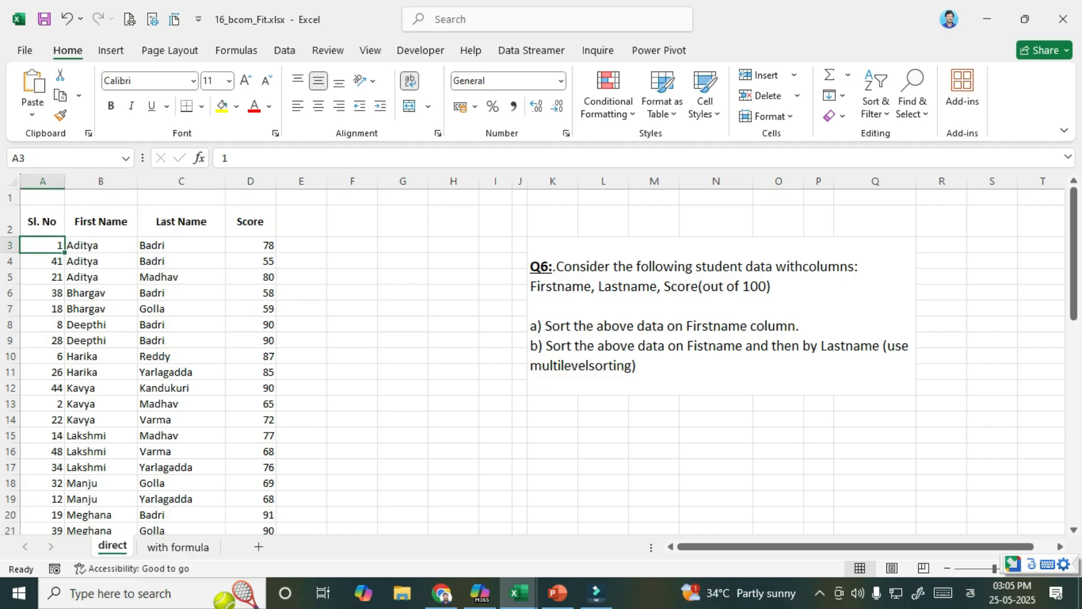
key("ctrl+a")
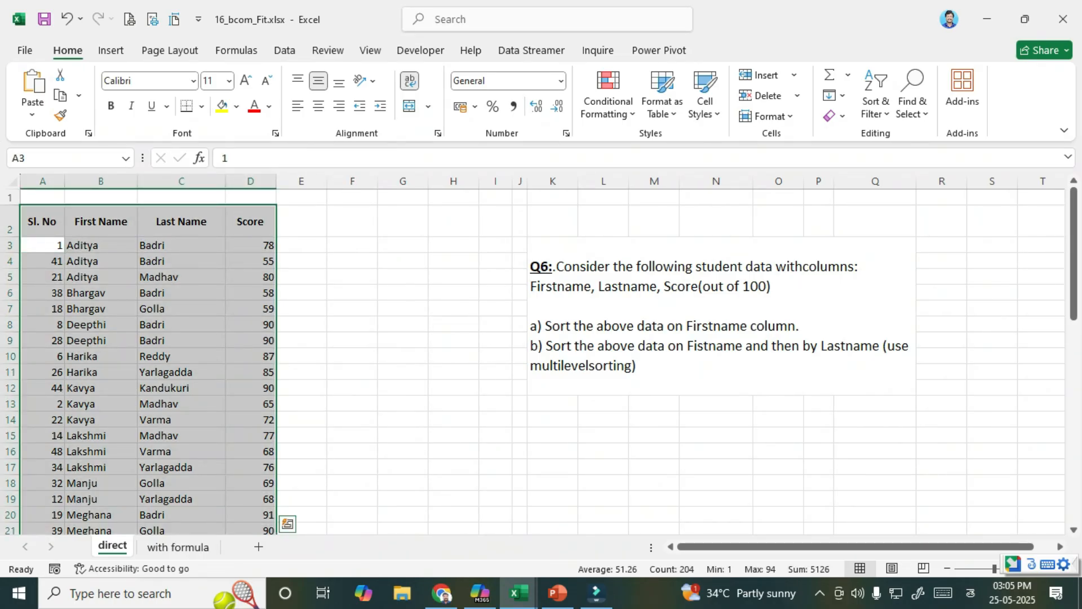
left_click(875, 93)
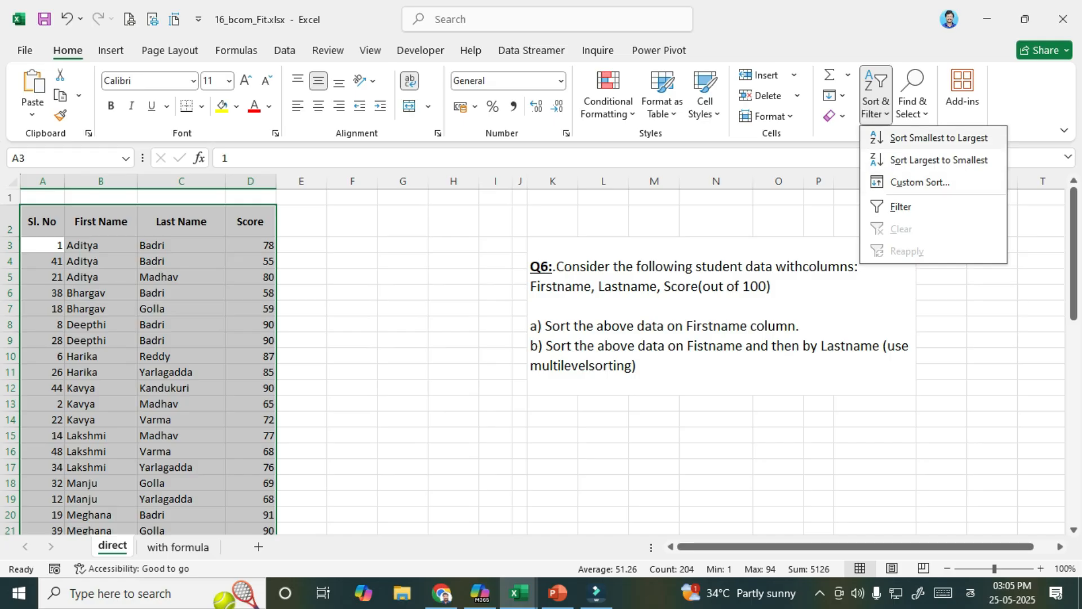
left_click(939, 137)
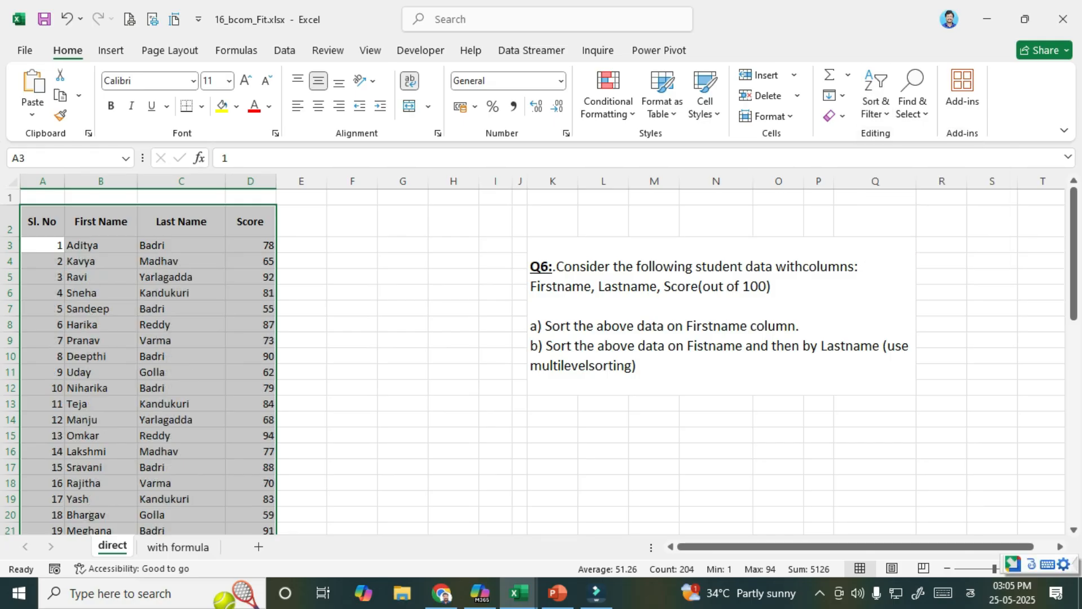
scroll(353, 327, "down", 4)
scroll(352, 327, "up", 4)
left_click(352, 325)
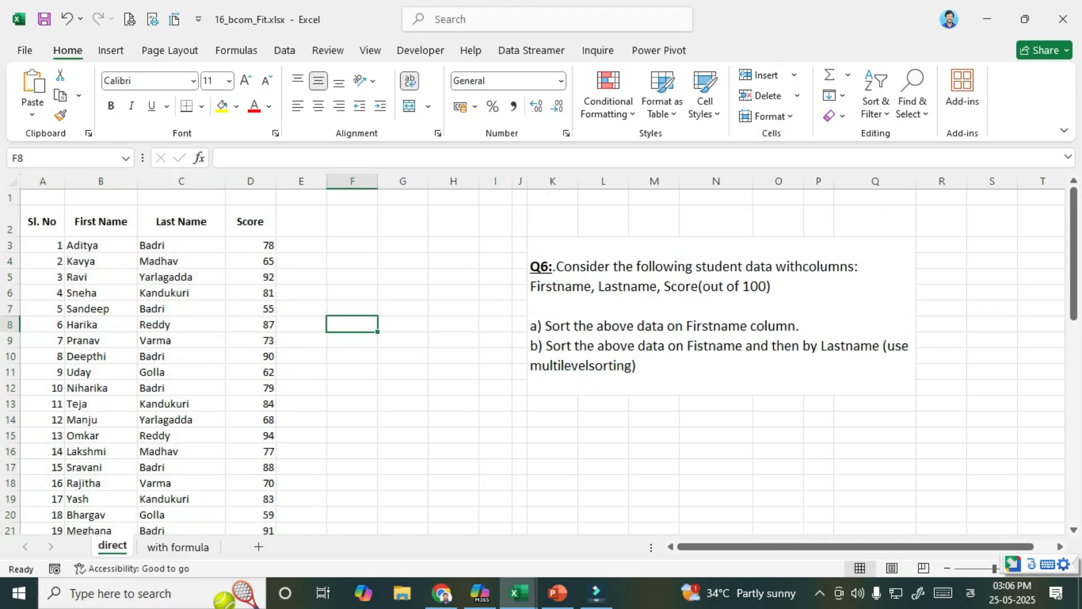
Select the student data range A2:D52, from the Sl. No header to the last score.
left_click(42, 222)
scroll(43, 221, "down", 8)
scroll(42, 221, "down", 8)
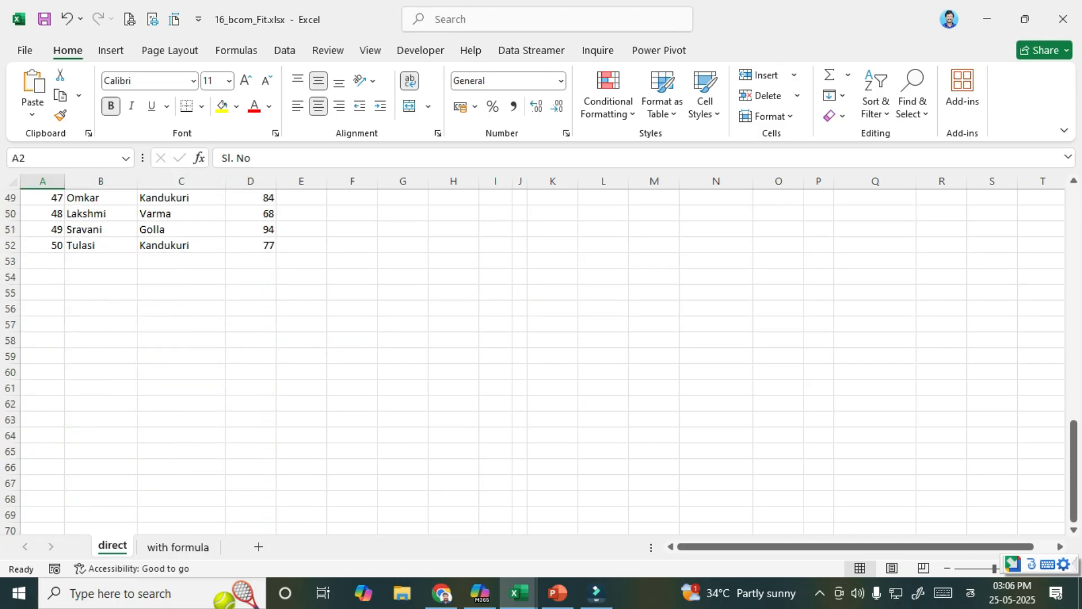
left_click(250, 245, "shift")
scroll(250, 246, "up", 16)
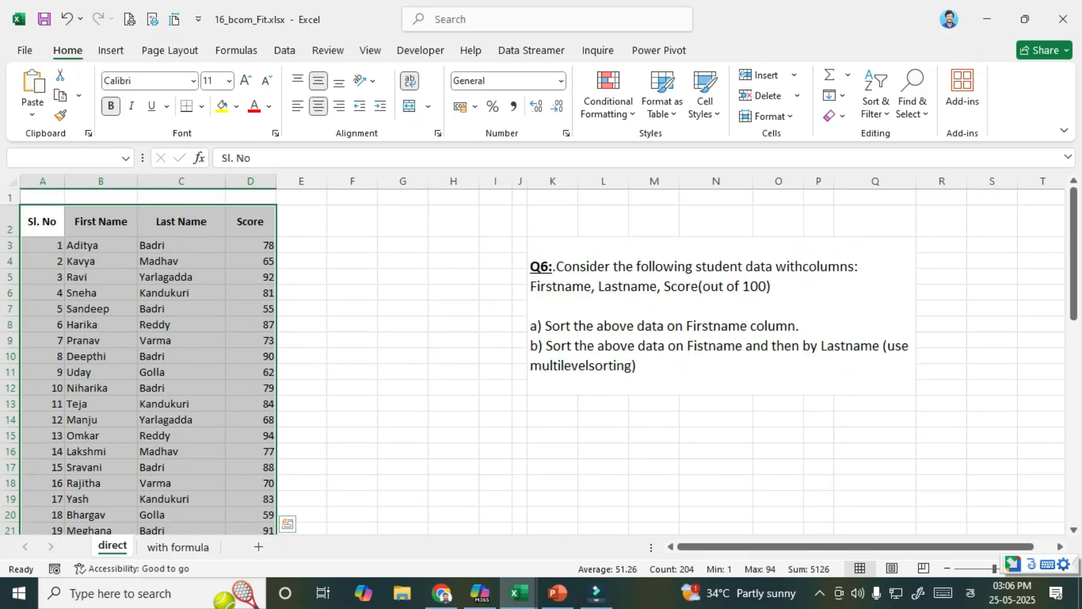
Convert the whole student data range A2:D52 into an Excel table with headers.
left_click(181, 324)
key("ctrl+a")
left_click(101, 292)
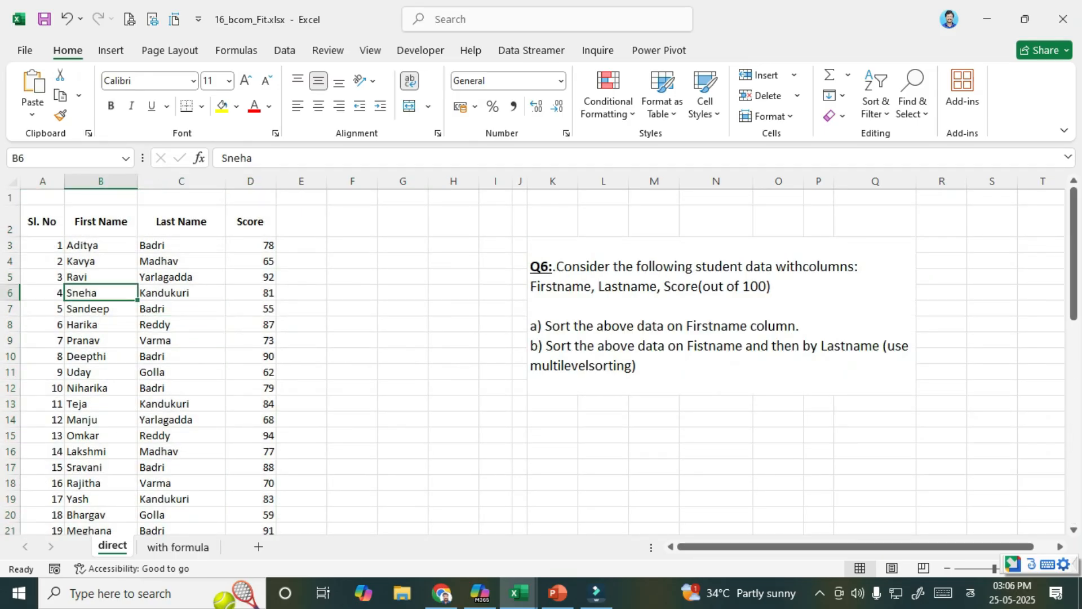
key("ctrl+a")
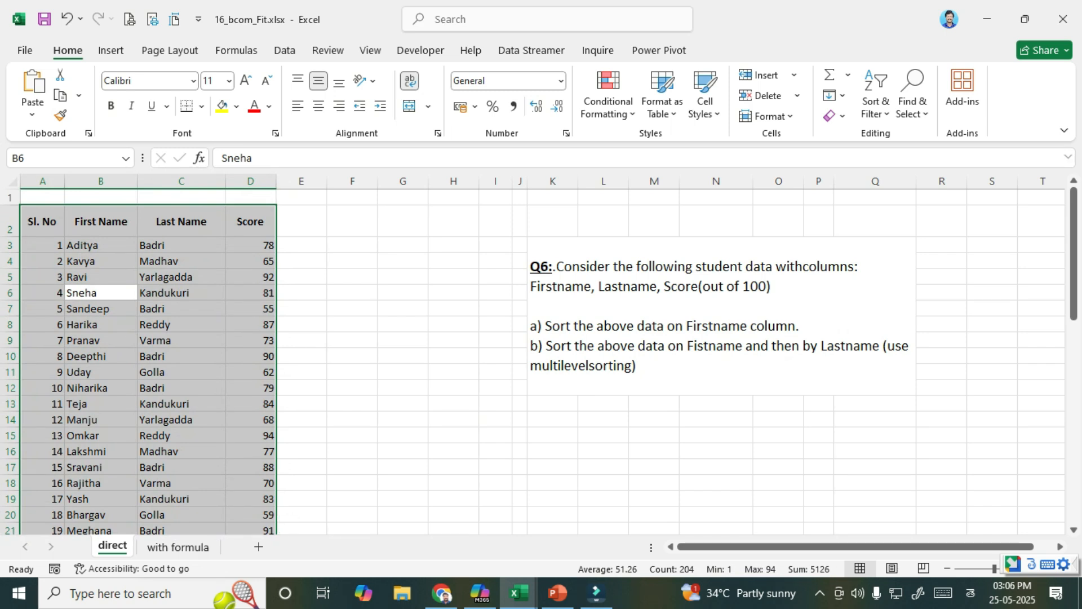
key("ctrl+t")
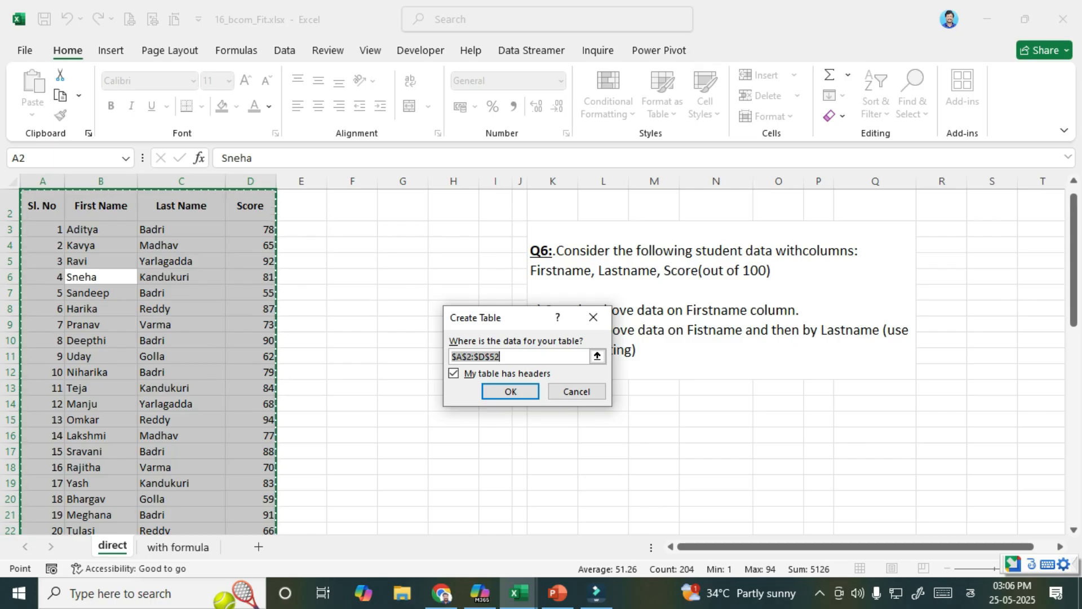
left_click_drag(513, 316, 418, 280)
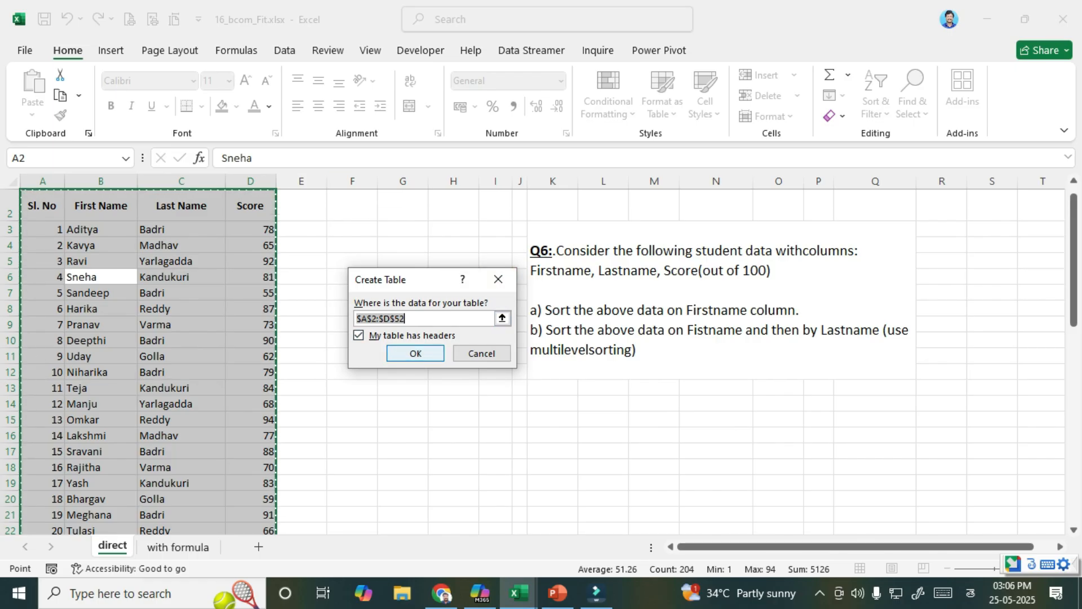
key("Return")
left_click(102, 293)
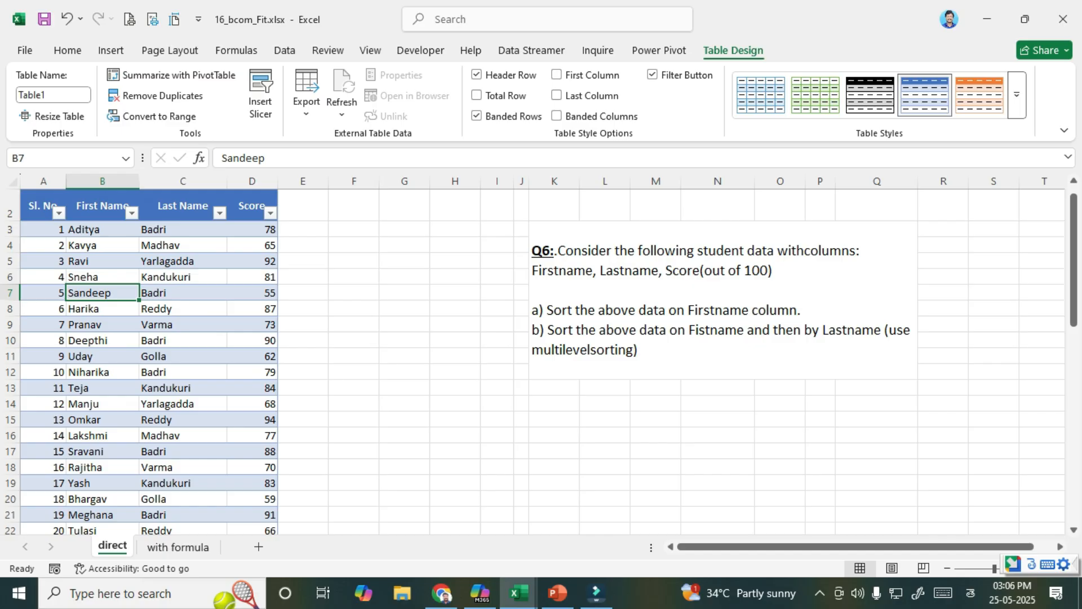
Sort the student table A to Z on the First Name column using its header filter.
scroll(542, 361, "down", 1)
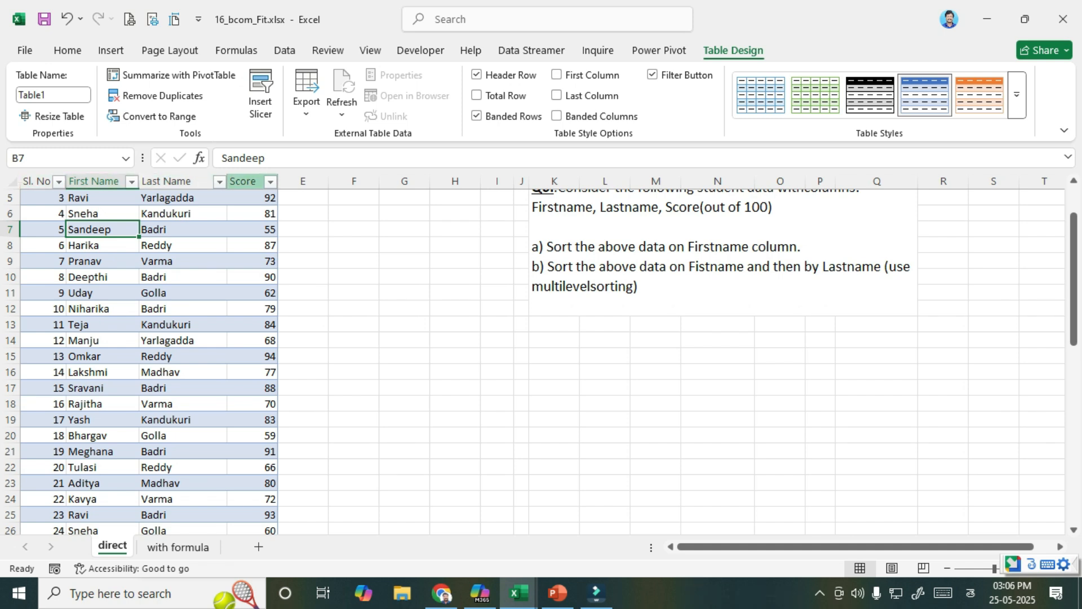
scroll(303, 181, "up", 2)
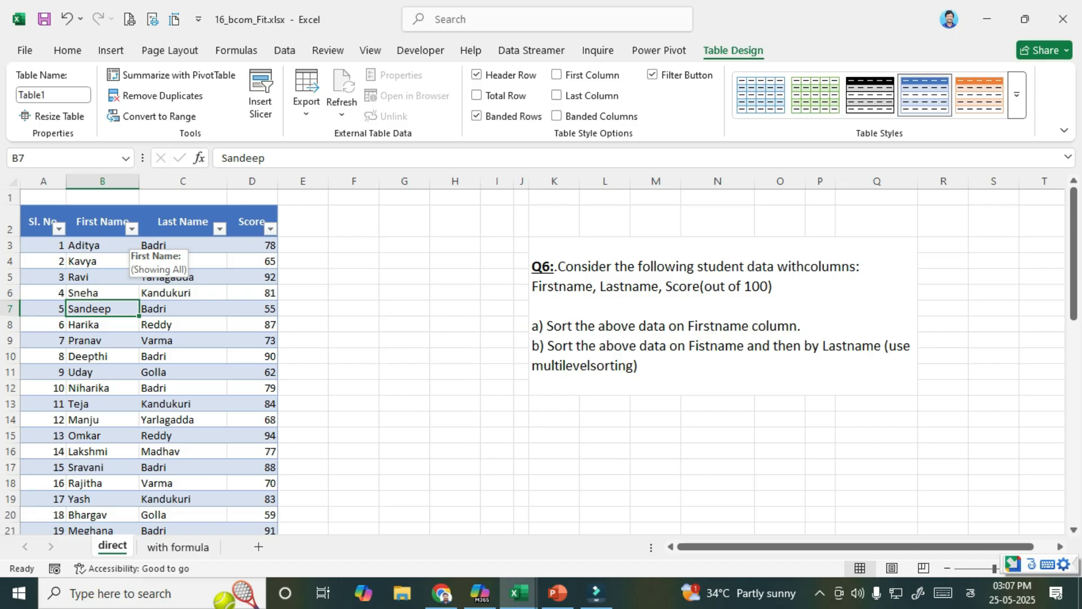
left_click(132, 228)
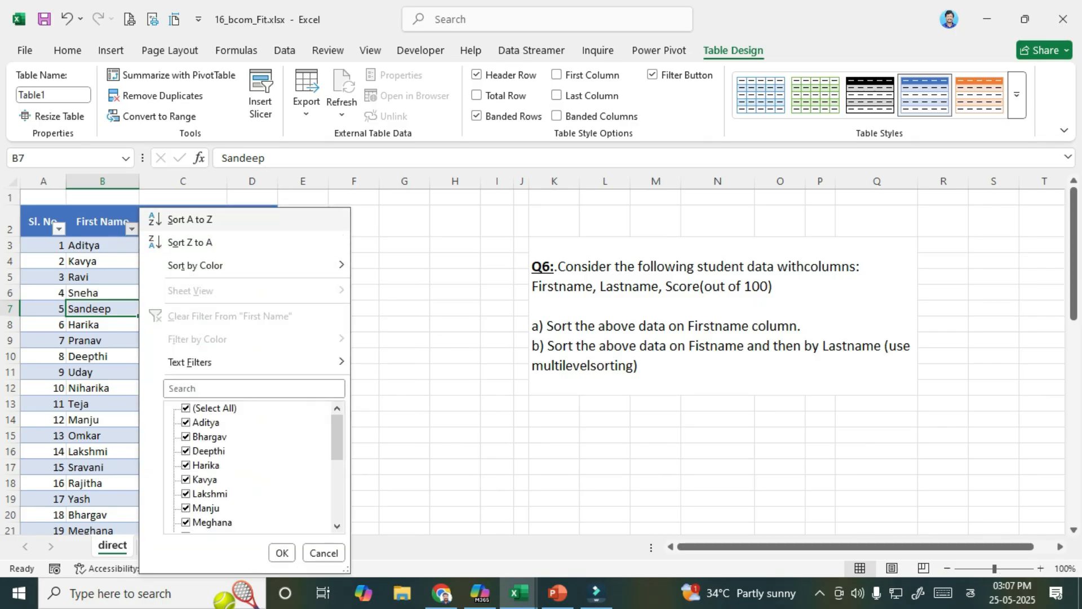
left_click(187, 219)
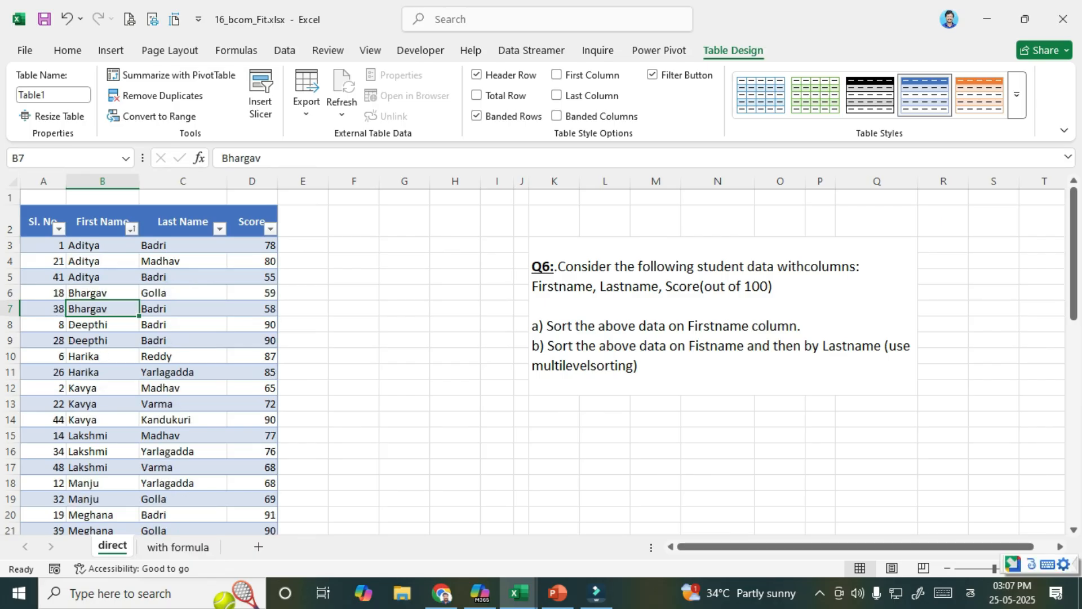
Sort the student table A to Z on the Last Name column using its header filter.
left_click(220, 229)
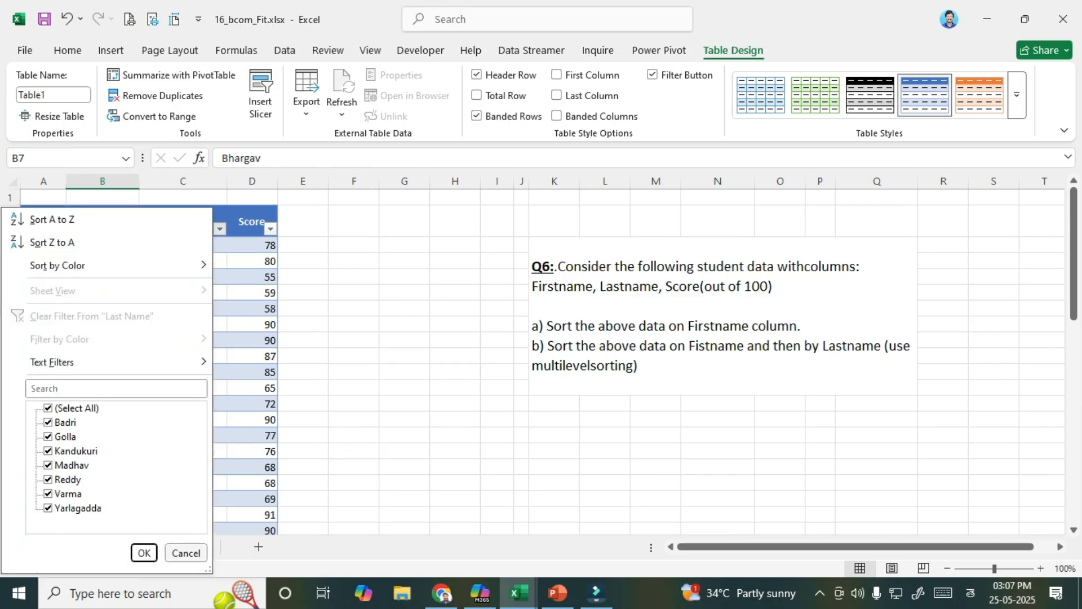
key("Escape")
left_click(220, 228)
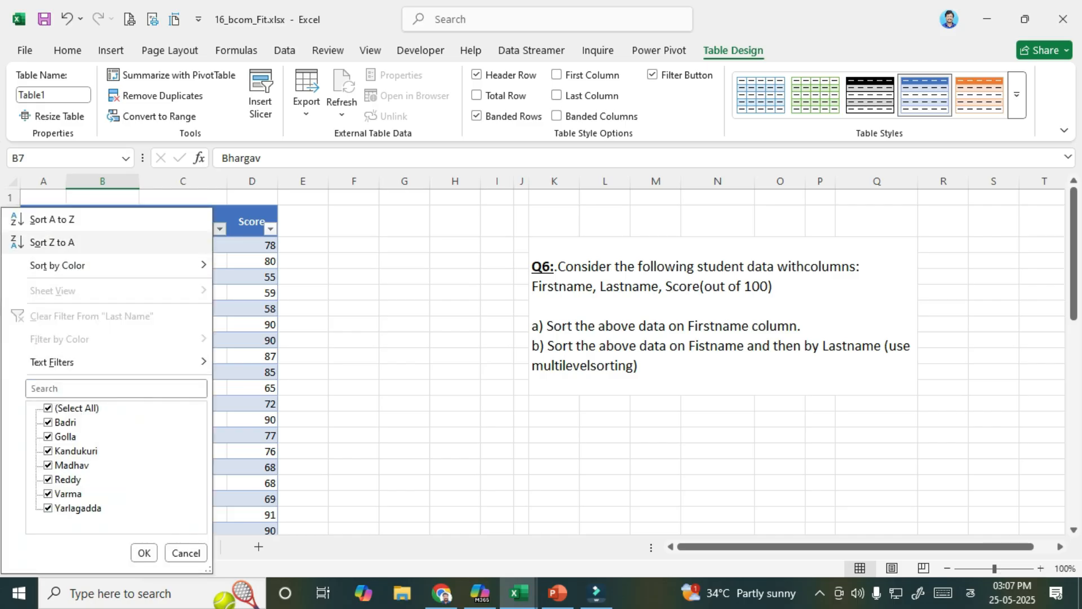
left_click(51, 219)
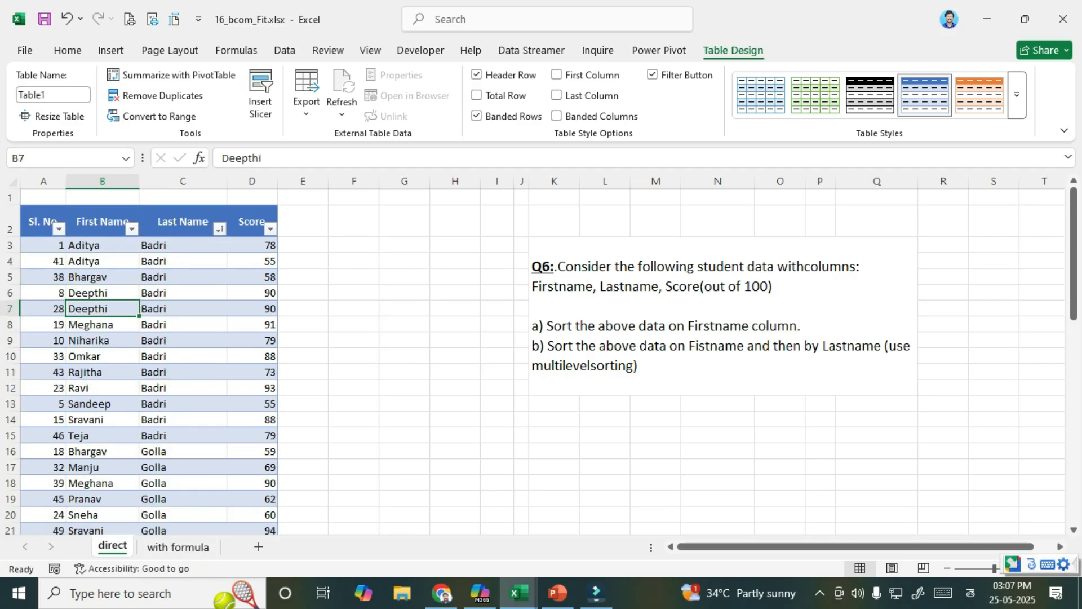
Sort the table A to Z on First Name, on top of the Last Name order.
left_click(182, 325)
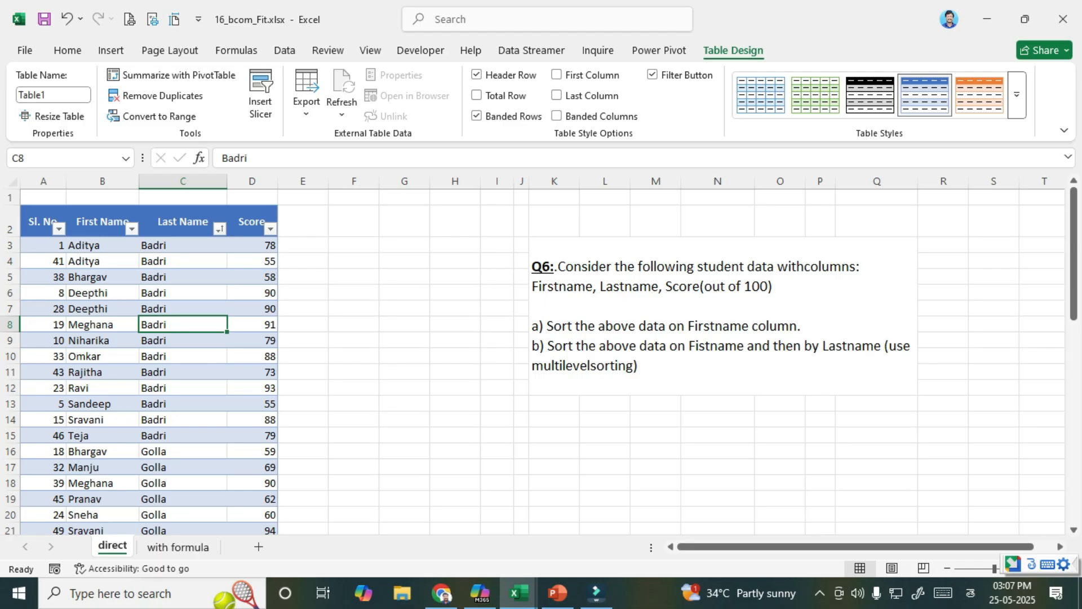
left_click(131, 228)
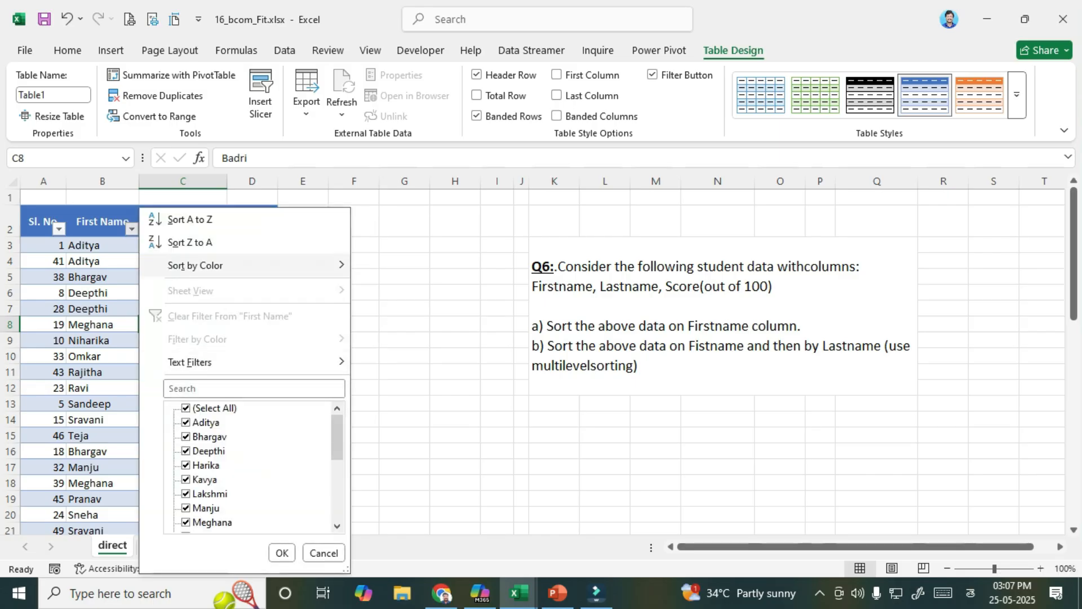
left_click(186, 217)
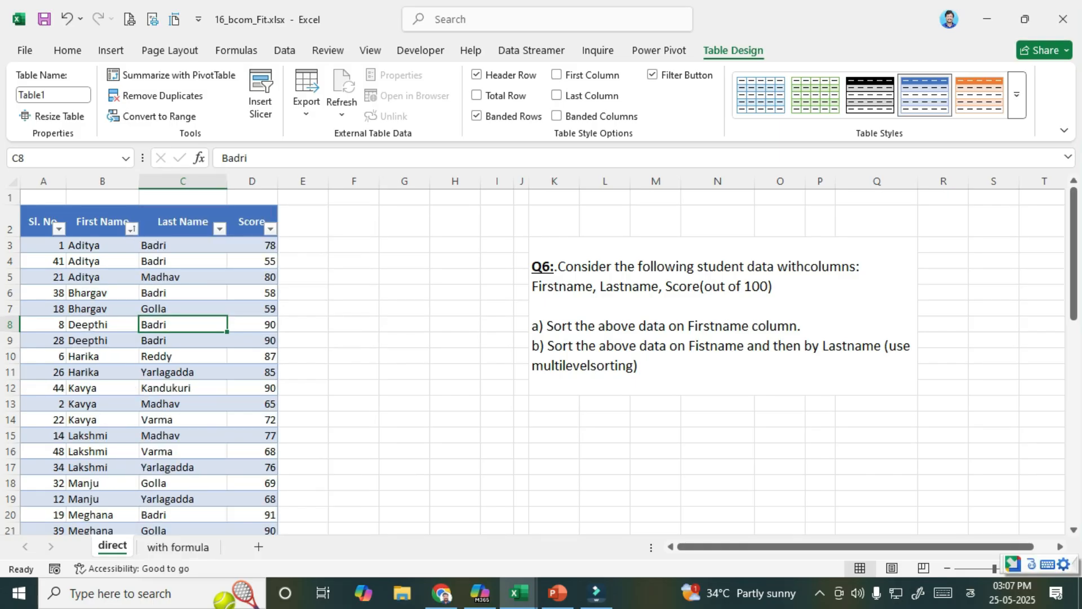
Repeat the two-pass sort of the table: A to Z on Last Name first, then A to Z on First Name.
left_click(219, 229)
left_click(141, 220)
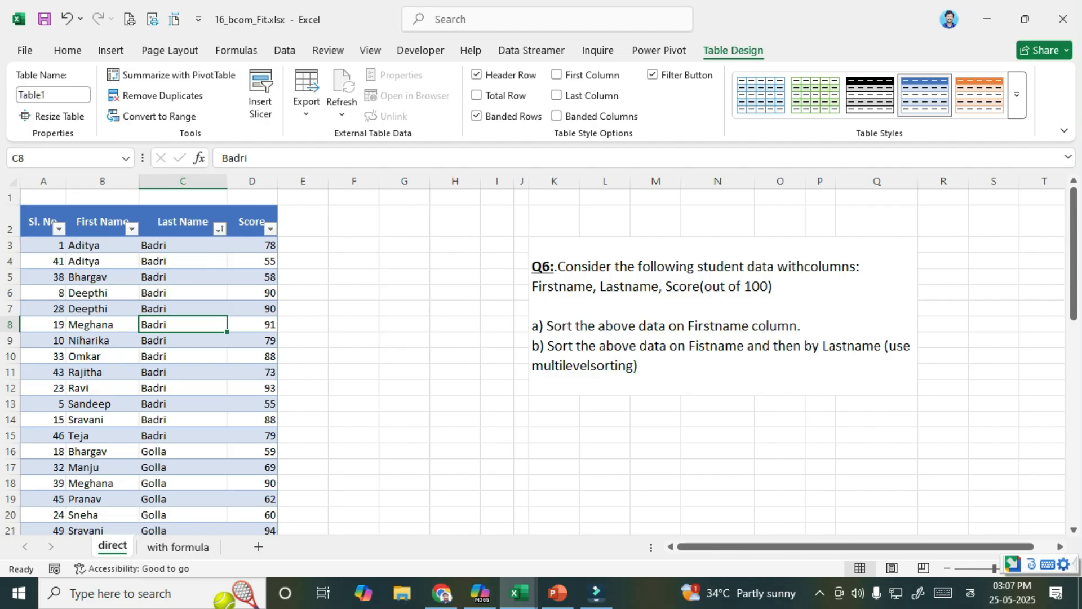
left_click(131, 228)
left_click(181, 220)
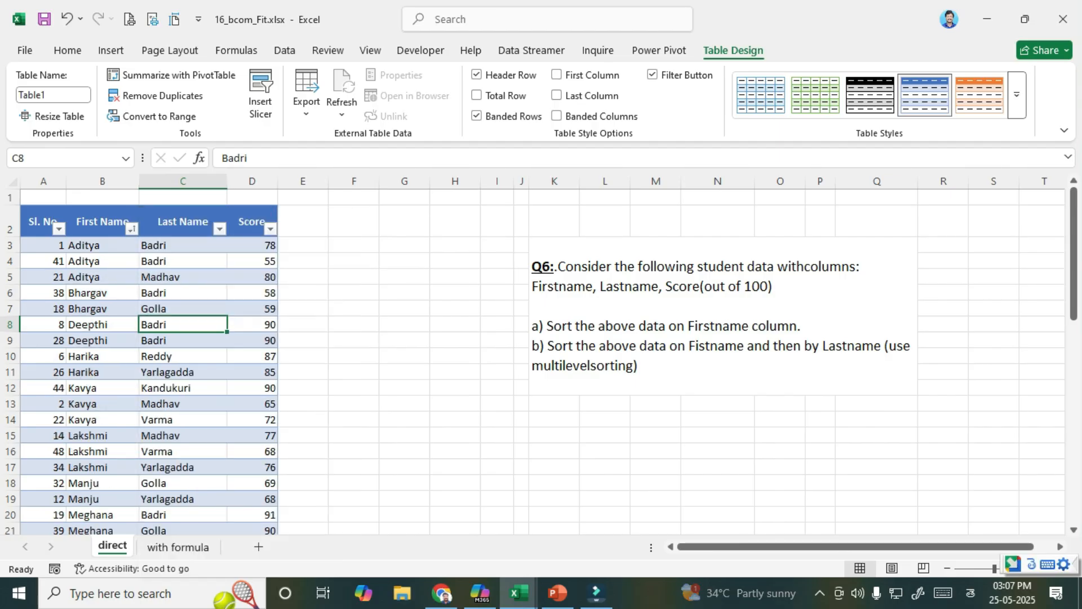
Sort the table from smallest to largest on the Sl. No column.
left_click(59, 228)
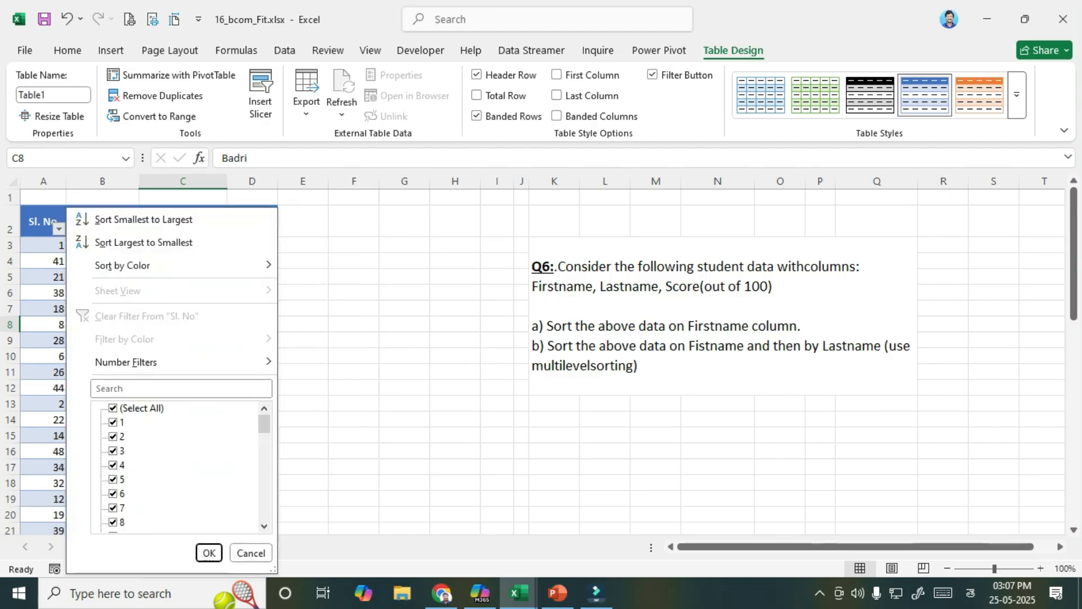
left_click(141, 218)
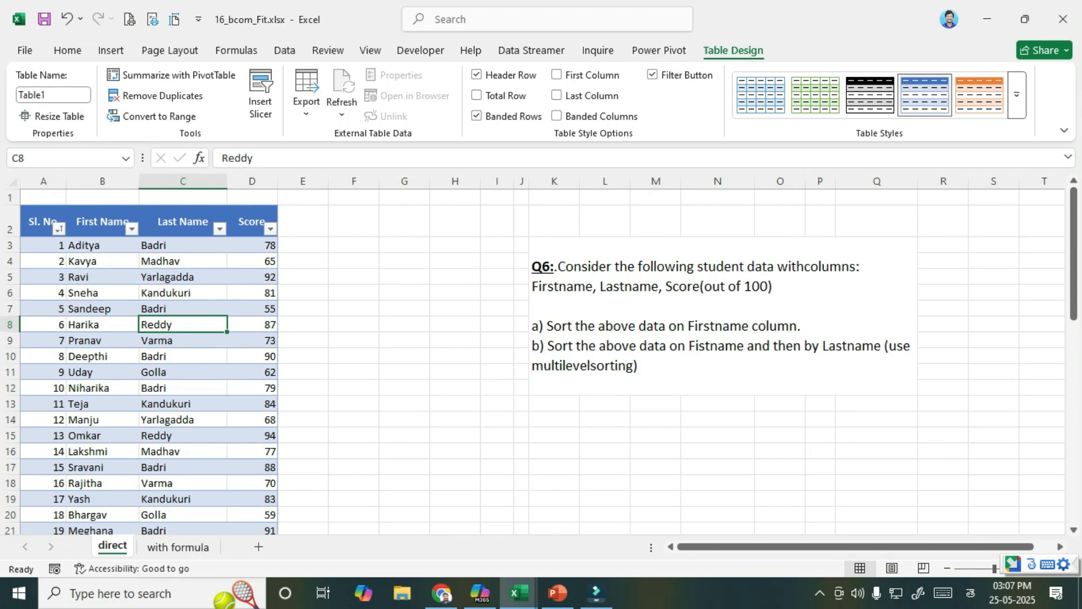
left_click(59, 228)
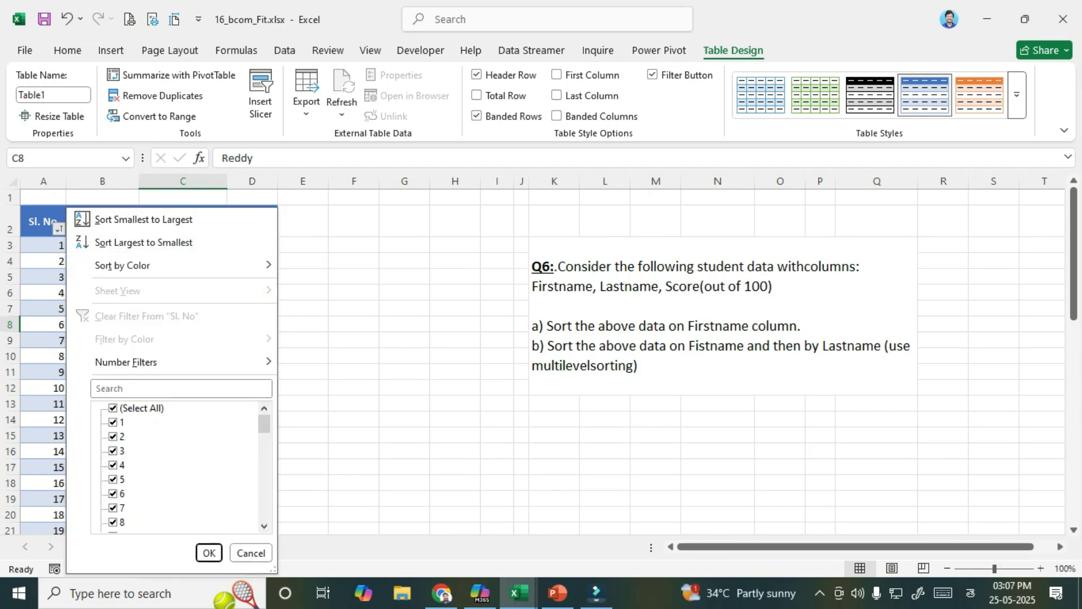
left_click(107, 219)
left_click(131, 228)
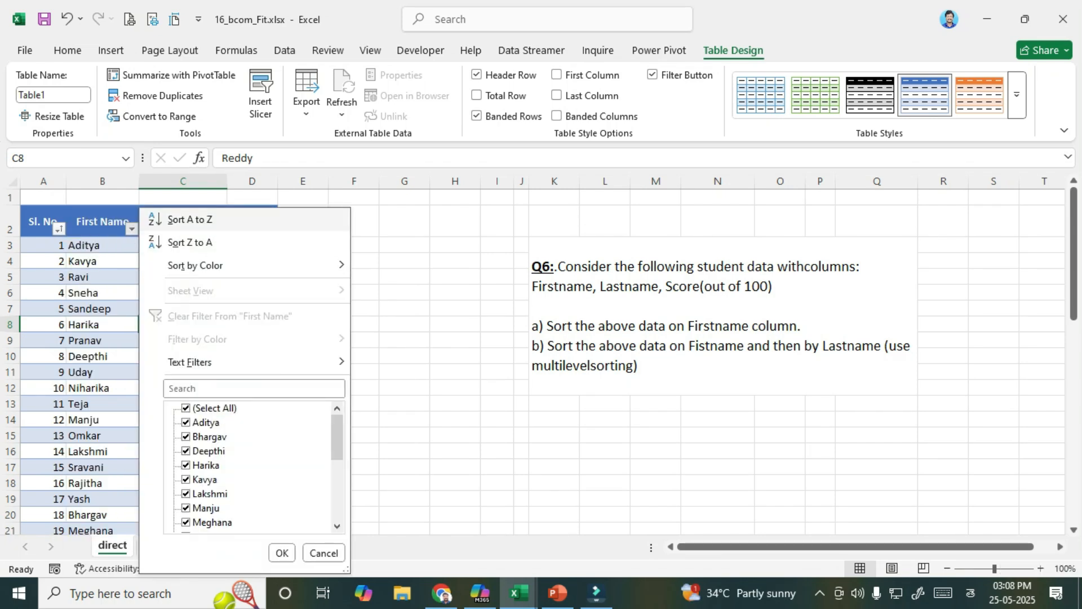
key("Escape")
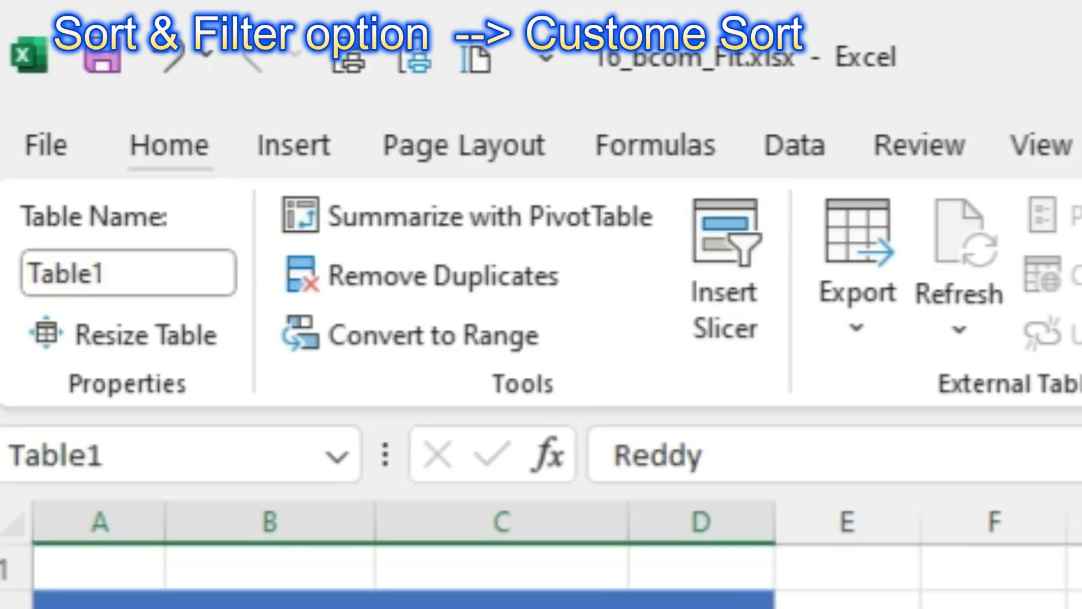
Start a Custom Sort on the student table with First Name, A to Z, as the first sort level.
left_click(169, 146)
left_click(524, 141)
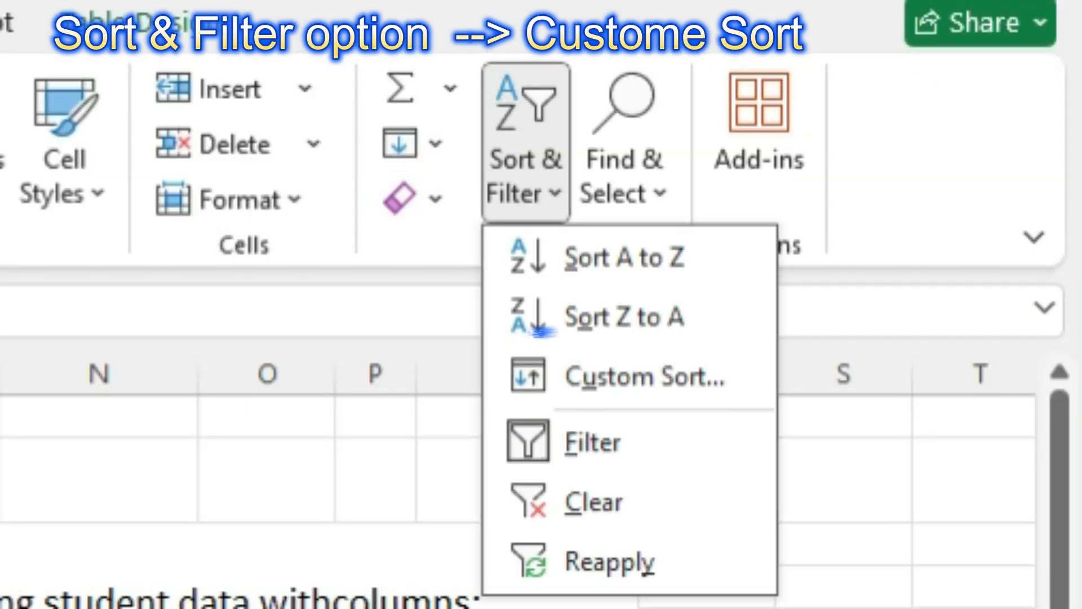
left_click(597, 377)
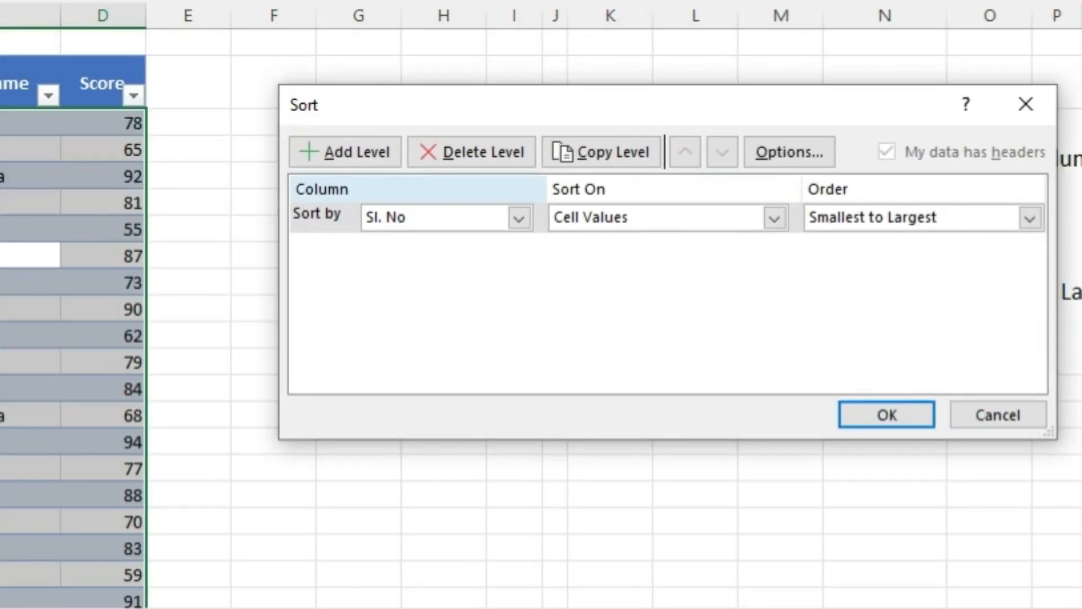
left_click(519, 218)
left_click(519, 218)
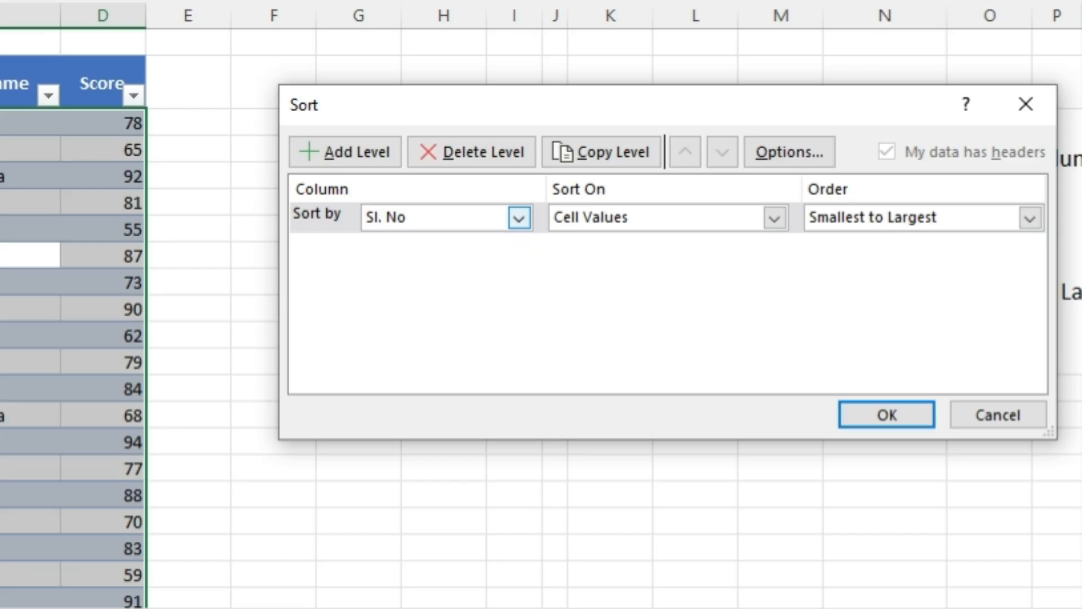
left_click(440, 259)
Add a second sort level on Last Name by cell values, A to Z, and apply the multilevel sort.
left_click(345, 152)
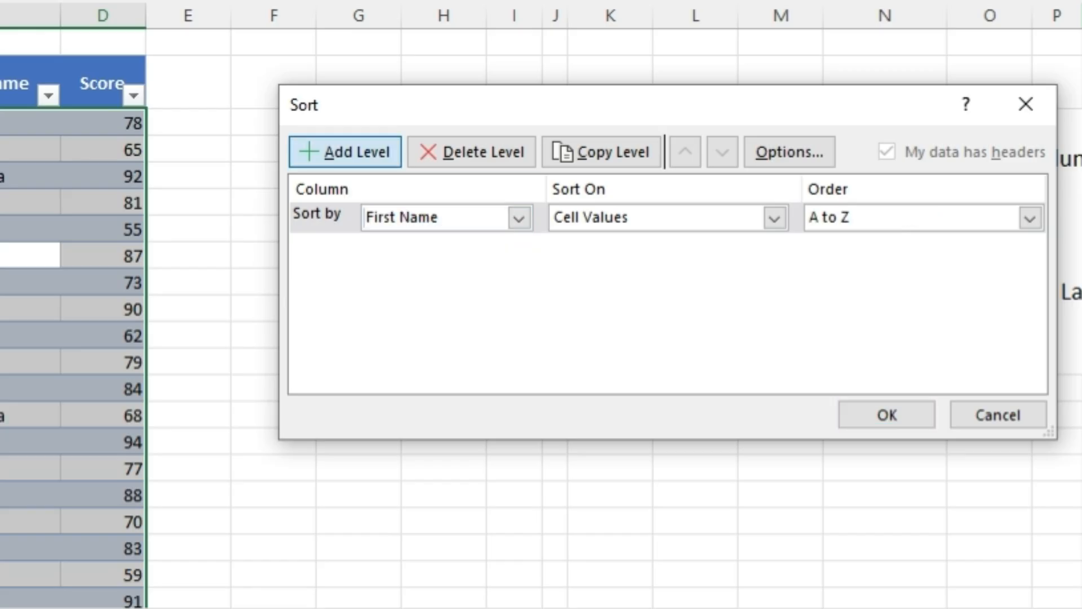
left_click(520, 249)
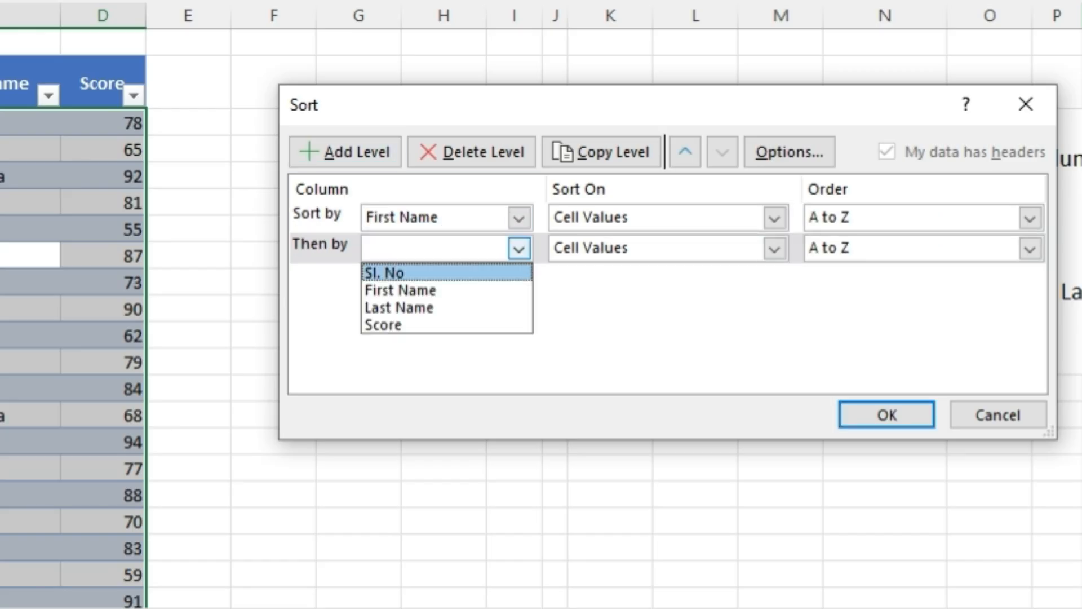
left_click(440, 307)
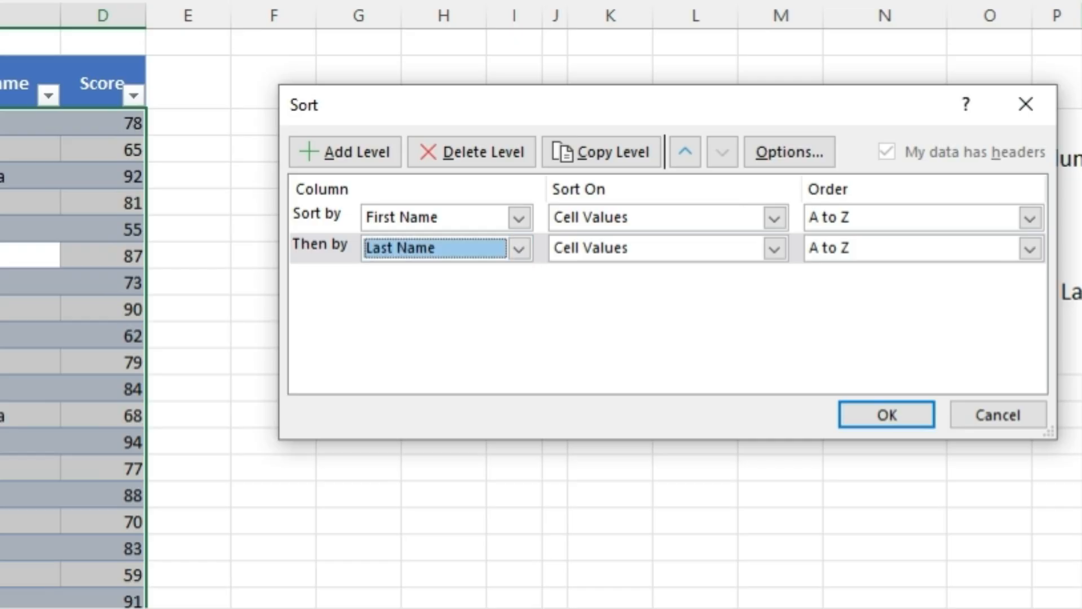
left_click(887, 415)
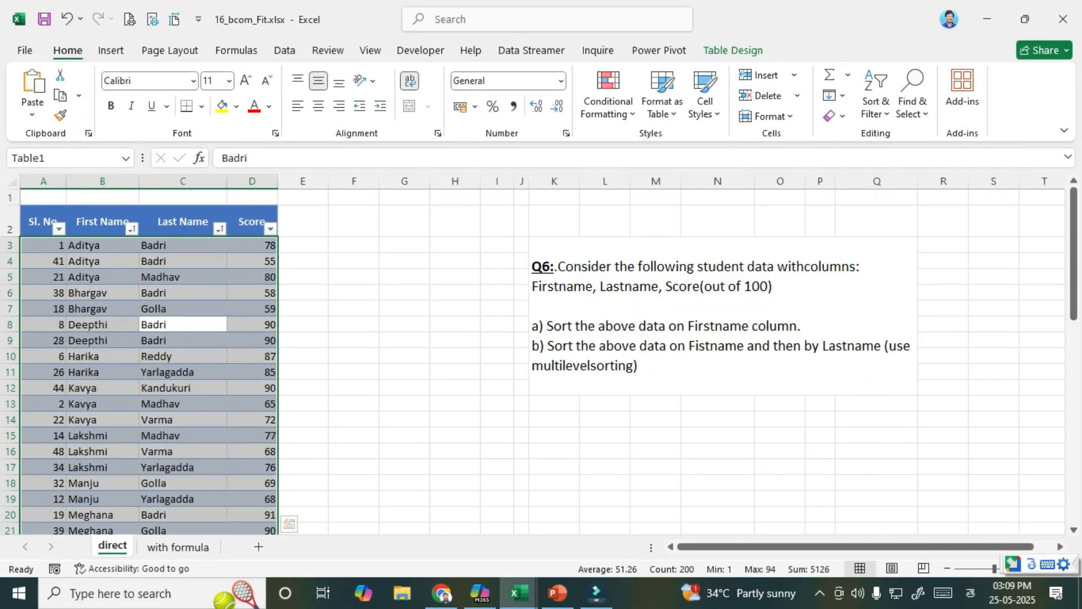
Examine the first names, last names and scores in rows 3 to 5 to check the multilevel sort order.
left_click(252, 372)
left_click_drag(103, 246, 103, 277)
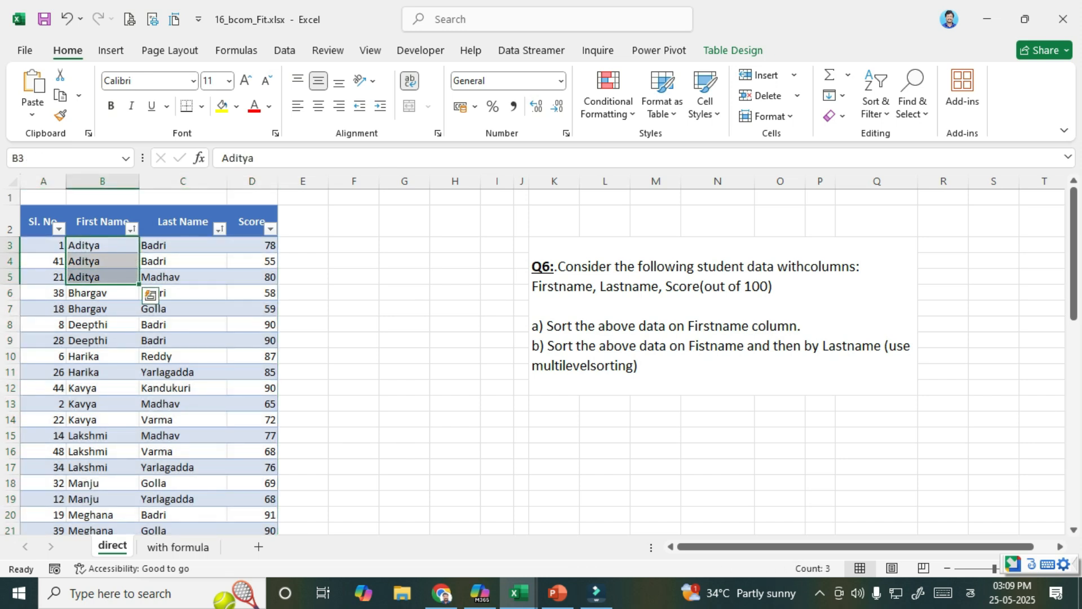
left_click_drag(183, 245, 183, 261)
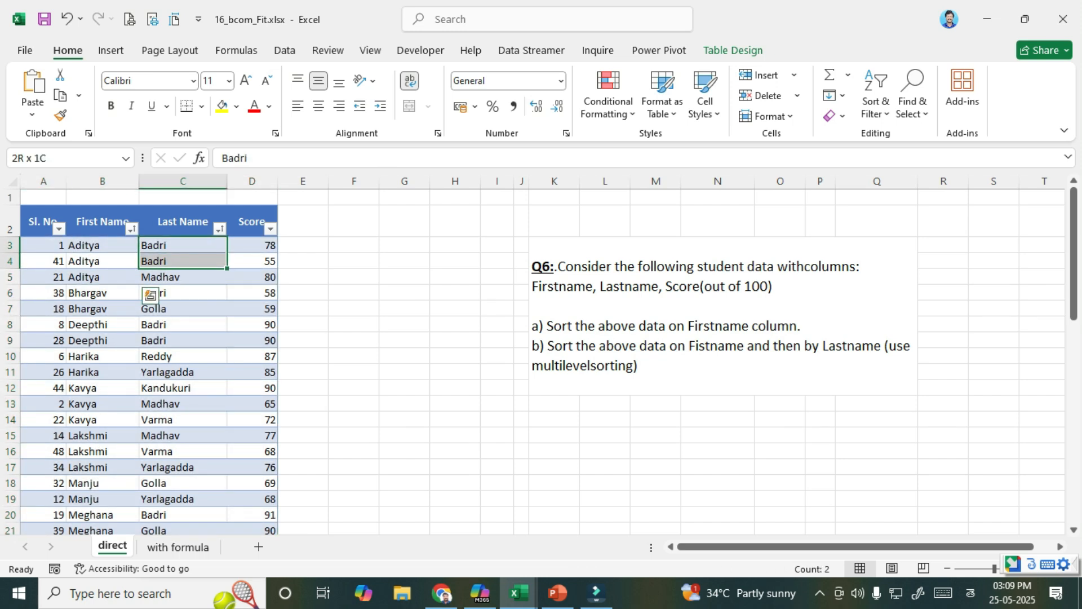
left_click_drag(183, 261, 184, 278)
left_click(103, 245)
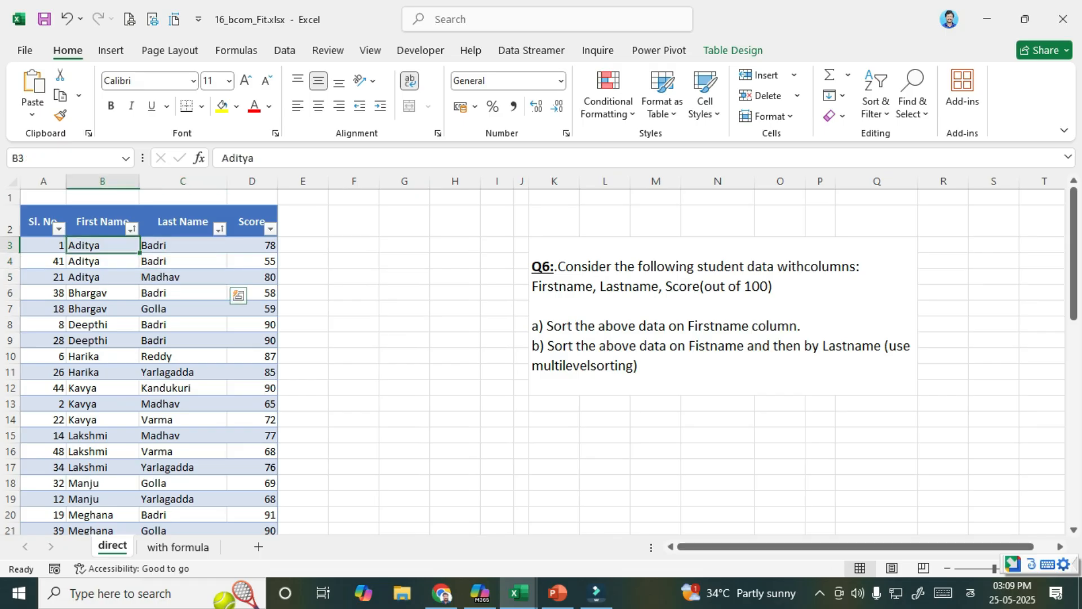
left_click_drag(103, 245, 102, 277)
left_click_drag(183, 246, 183, 277)
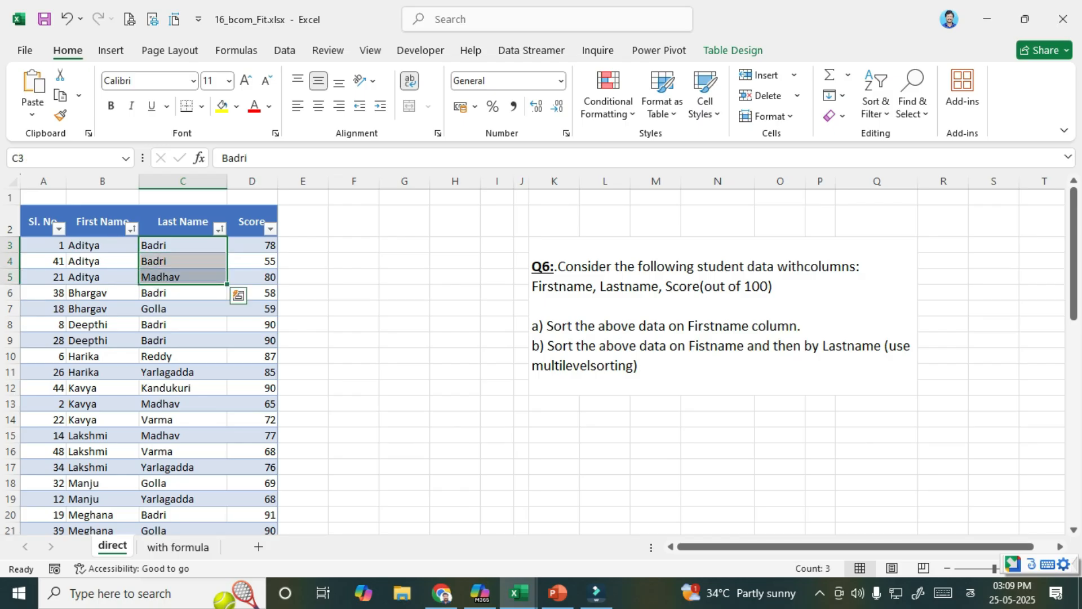
left_click_drag(252, 245, 252, 276)
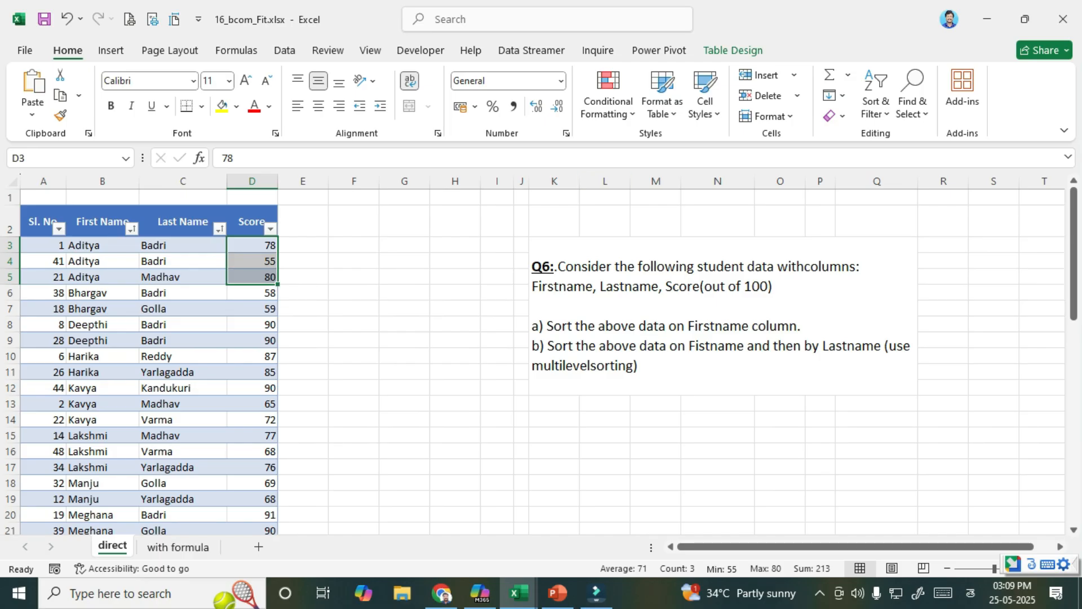
Select all the table data and reopen the Custom Sort settings to review the First Name and Last Name levels.
left_click(183, 325)
key("ctrl+a")
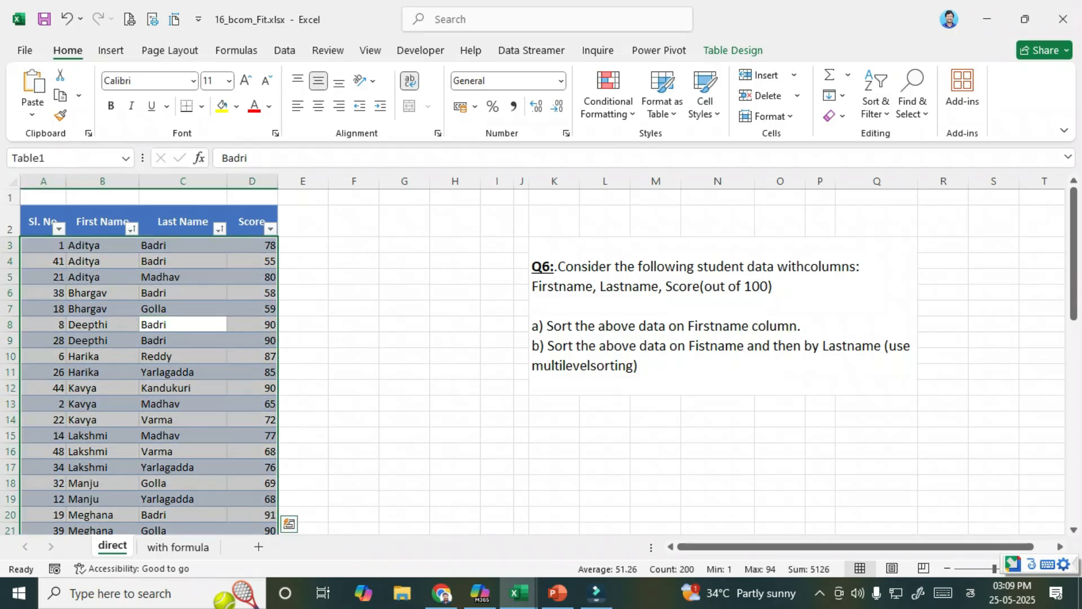
left_click(875, 93)
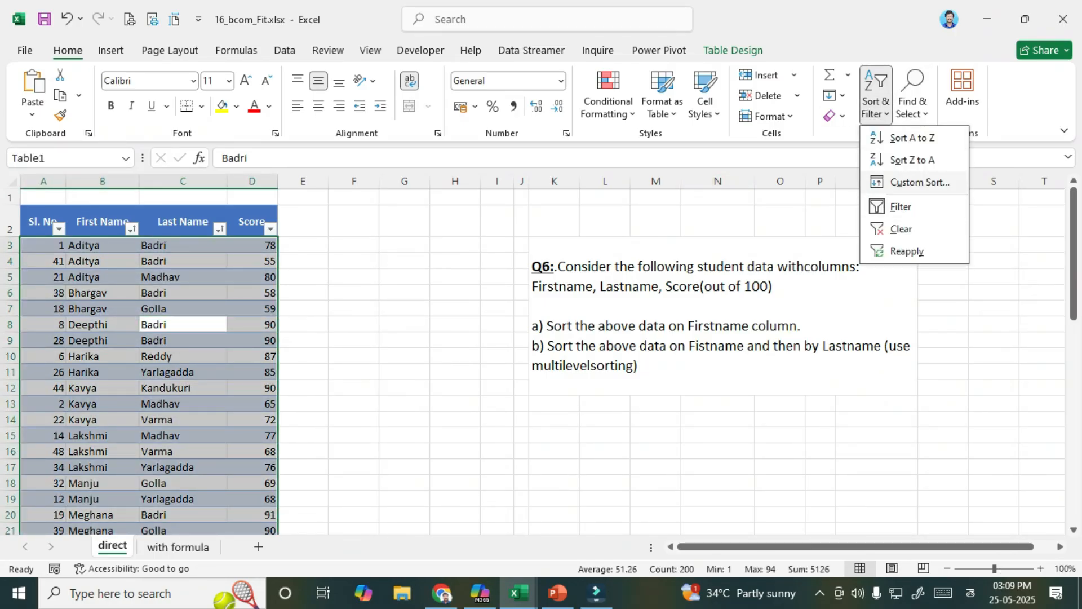
left_click(920, 182)
left_click_drag(458, 240, 455, 270)
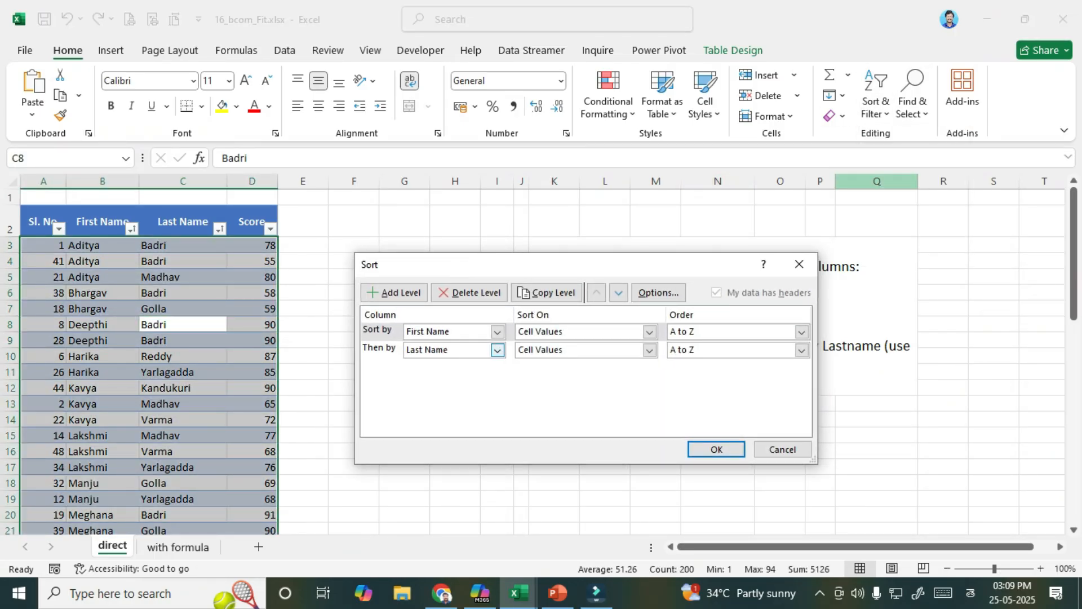
left_click(394, 293)
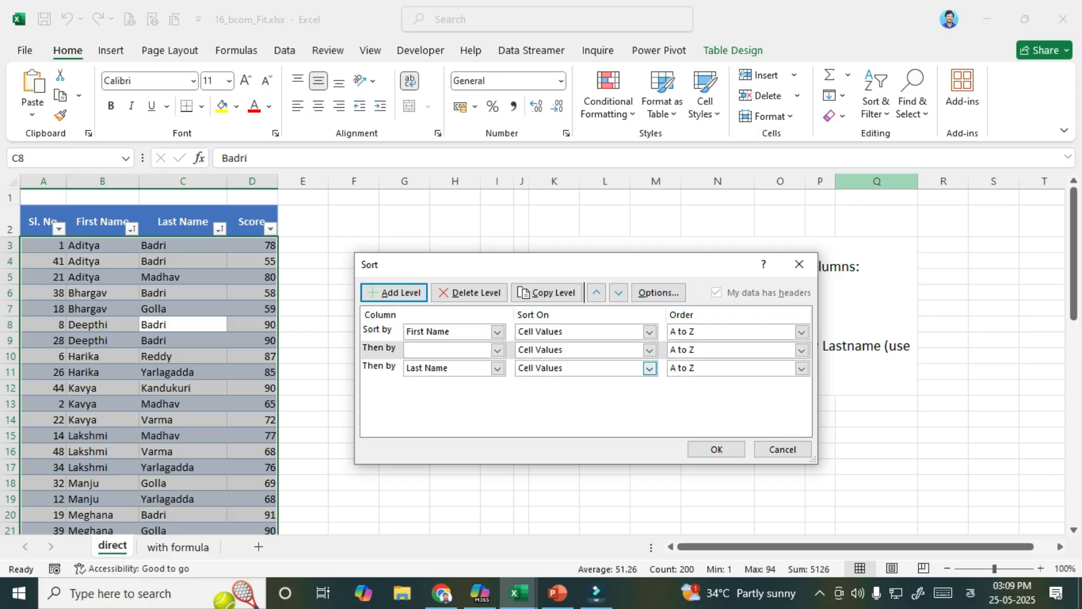
left_click(470, 293)
left_click(497, 350)
left_click(498, 350)
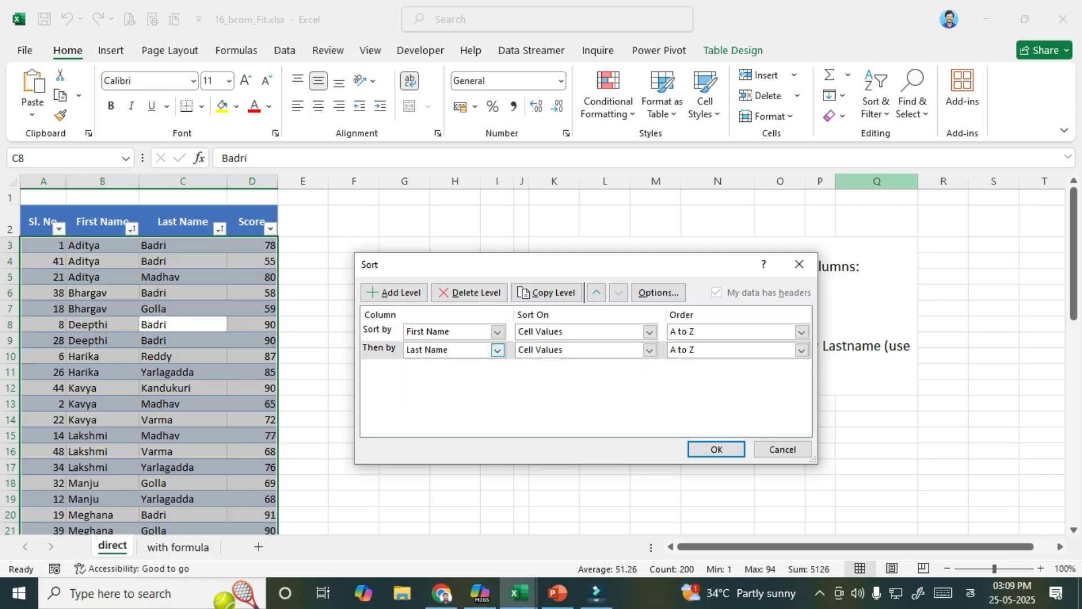
Add a third sort level on Score by cell values, Smallest to Largest, and apply the three-level sort.
left_click(394, 293)
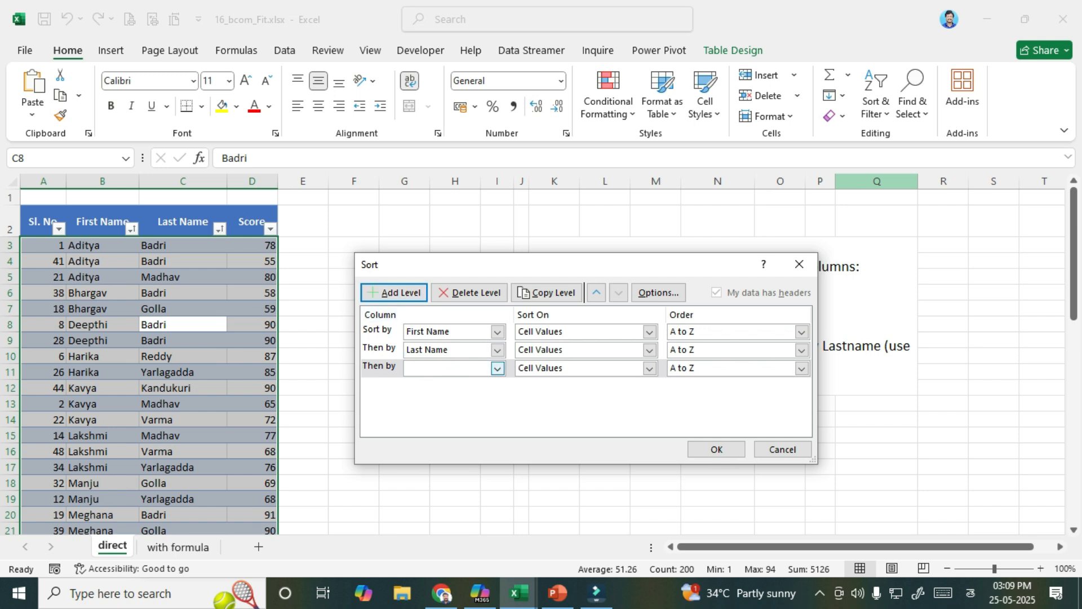
left_click(497, 368)
left_click(429, 413)
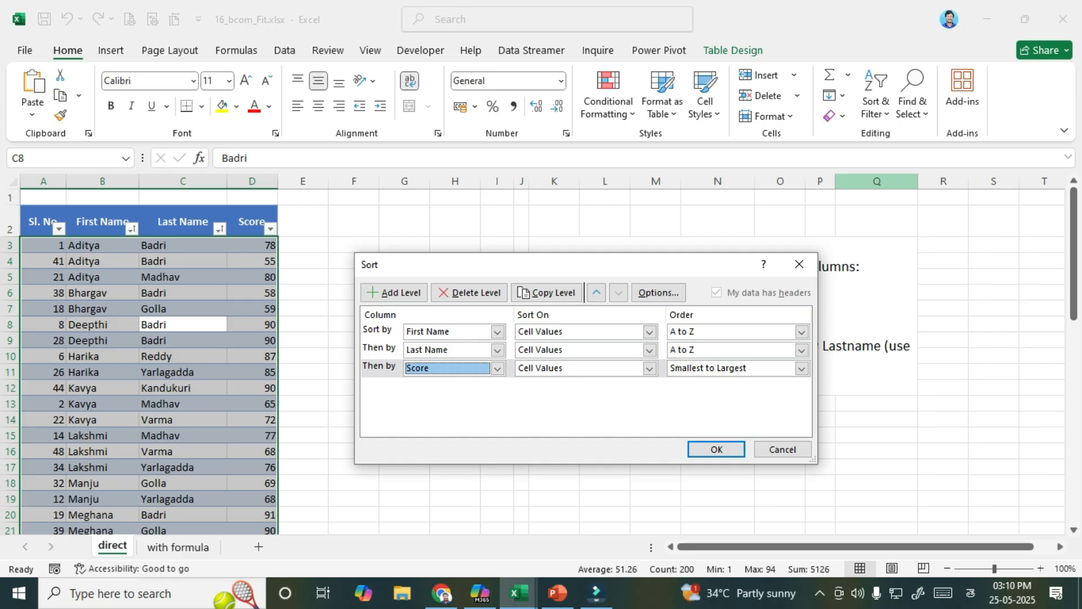
left_click(801, 368)
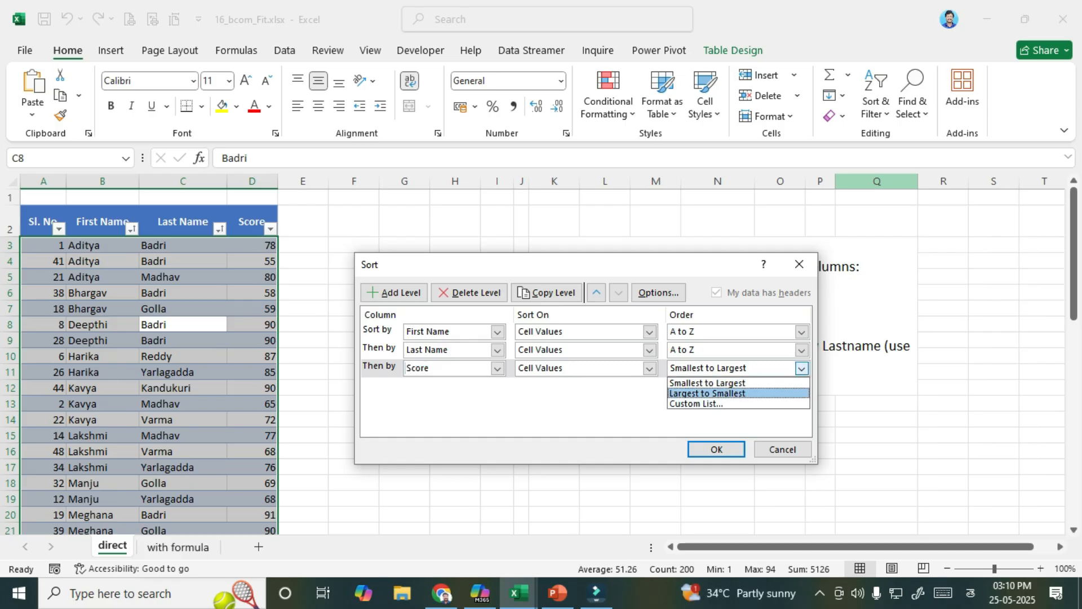
left_click(704, 391)
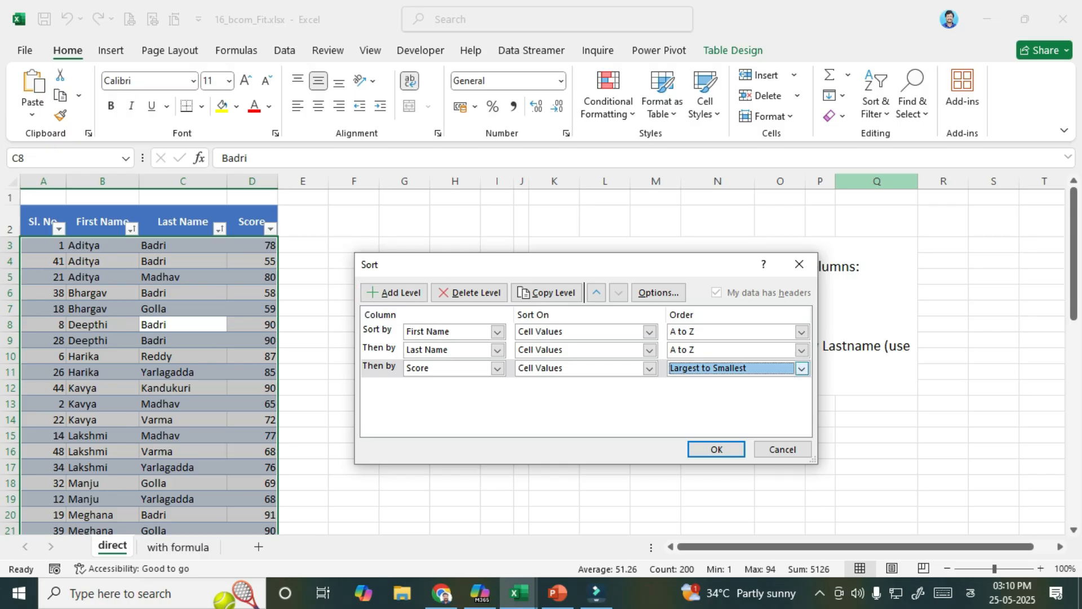
left_click(802, 368)
left_click(801, 368)
key("Up")
left_click(717, 449)
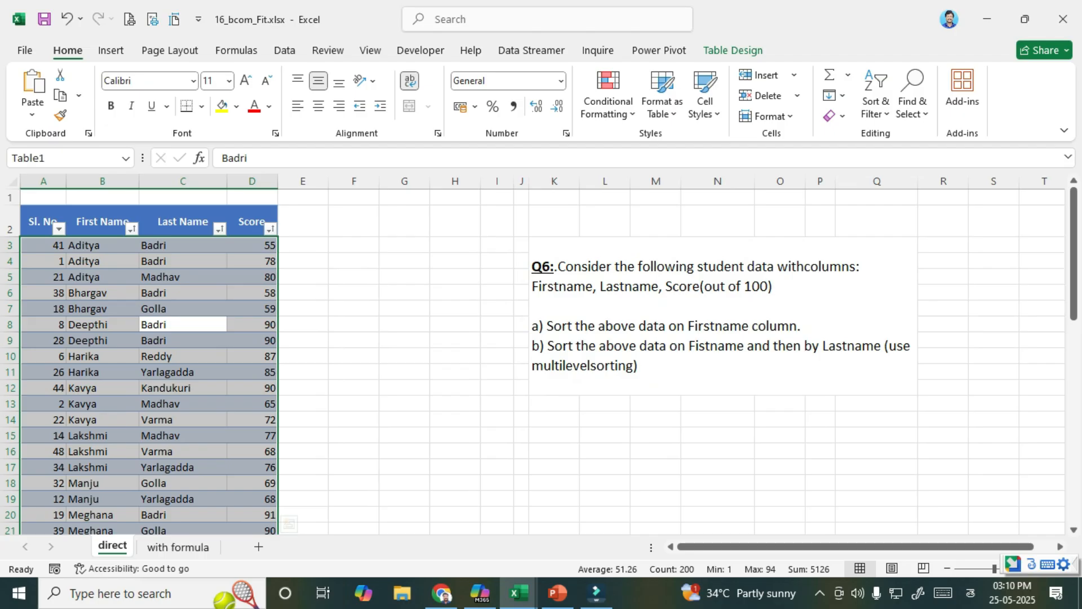
Compare the first names and last names in rows 3 to 5 and the scores in rows 3 and 4 to check the three-level sort.
left_click(354, 340)
left_click_drag(102, 245, 102, 277)
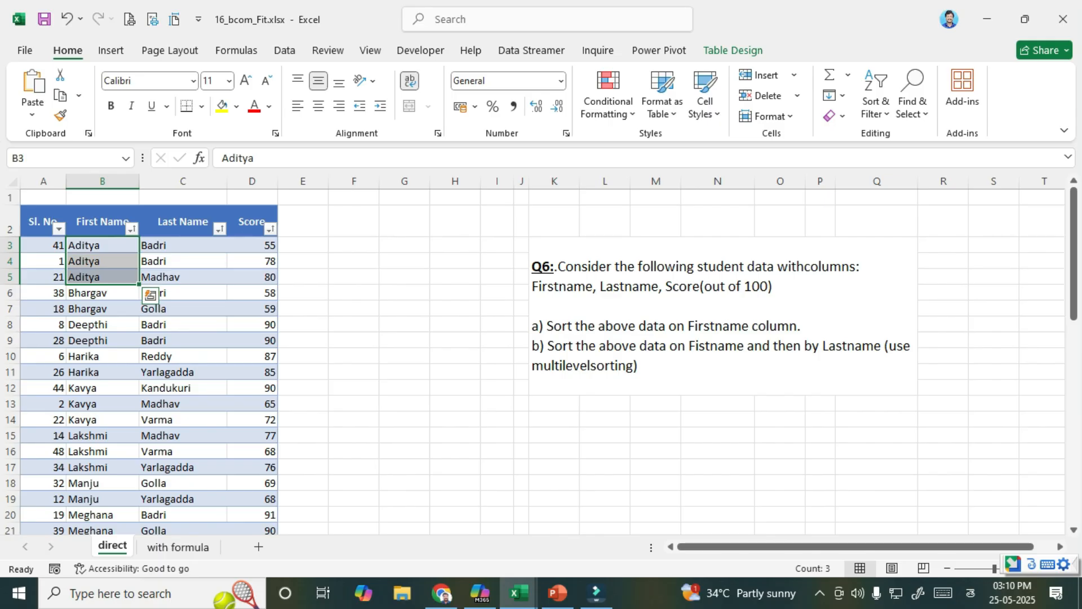
left_click_drag(183, 246, 183, 277)
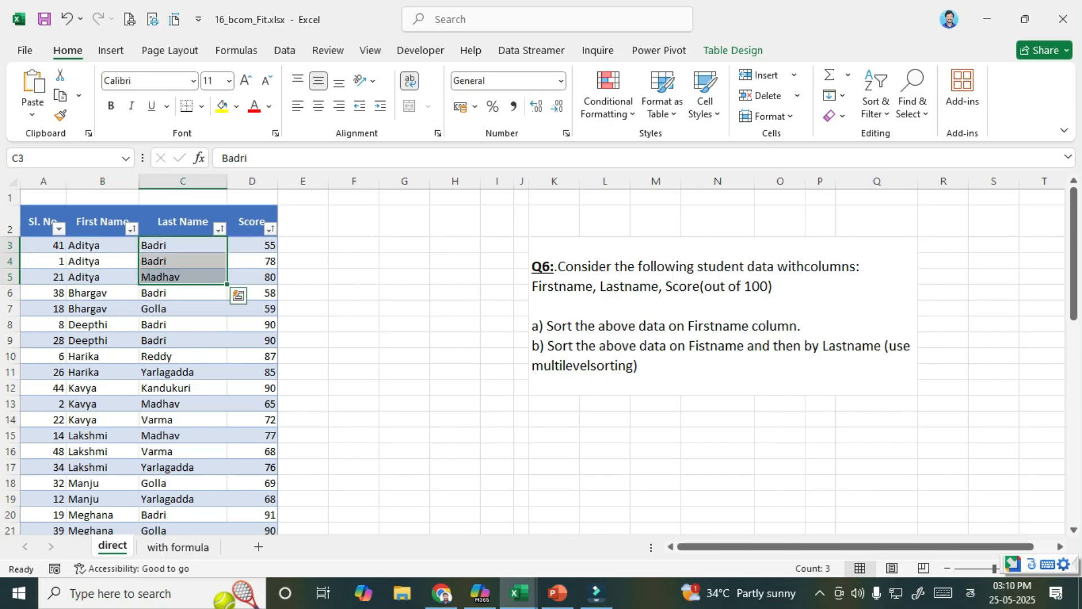
key("shift+Up")
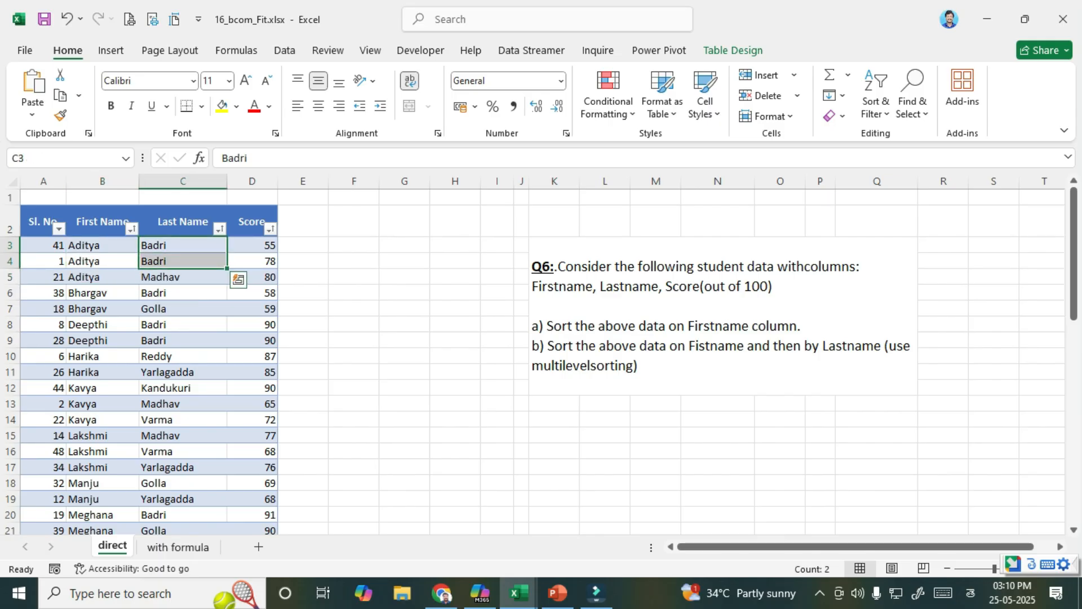
key("Right")
key("shift+Down")
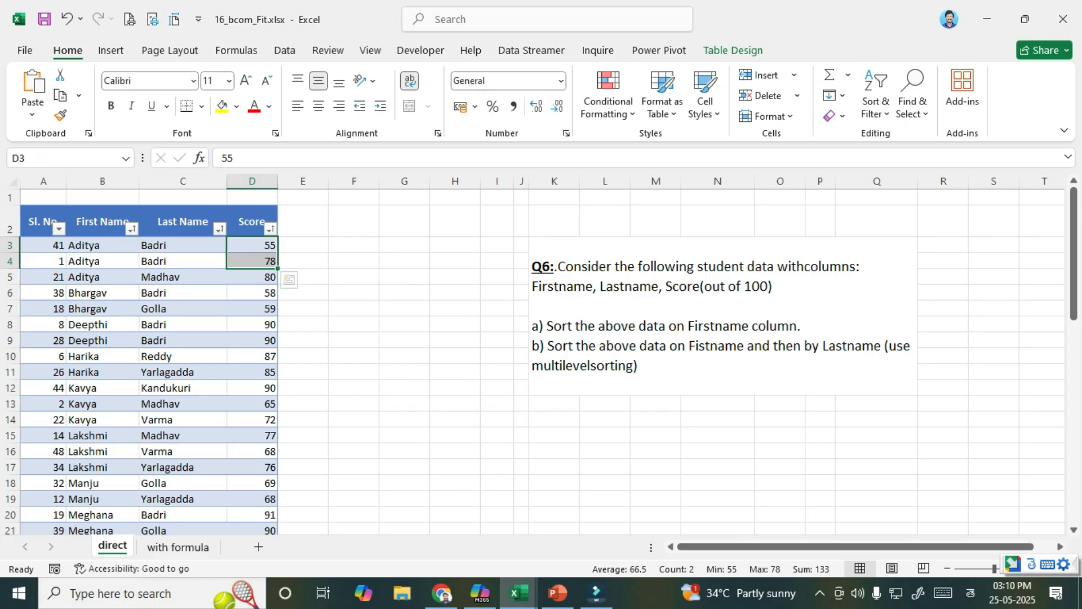
Examine the first names, last names and scores in rows 10 and 11 to see which sort level decides their order.
left_click_drag(102, 356, 103, 372)
left_click_drag(182, 356, 182, 372)
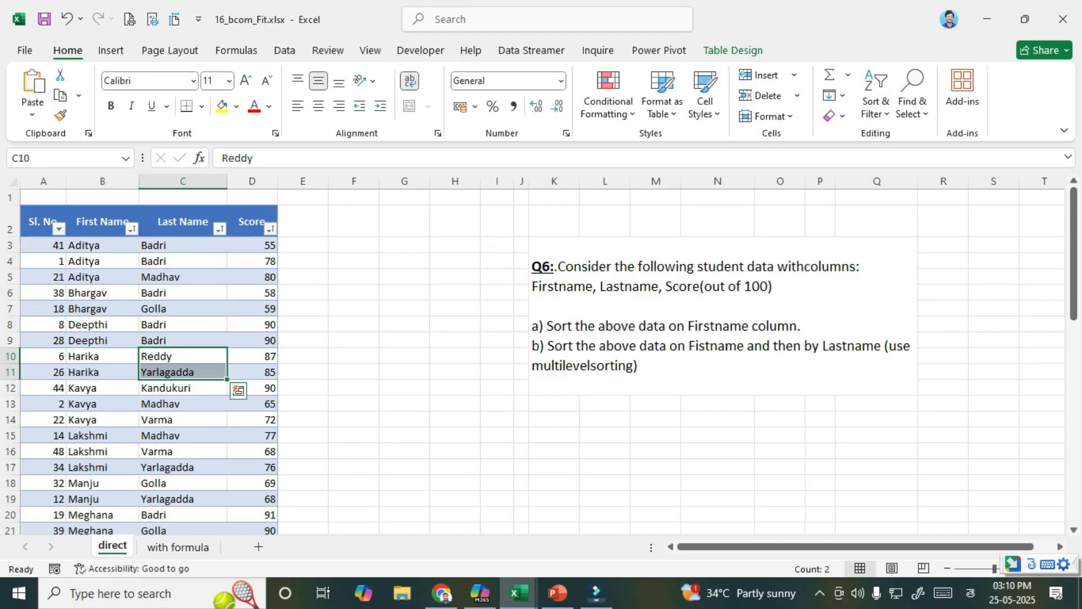
left_click_drag(252, 356, 252, 372)
left_click(252, 356)
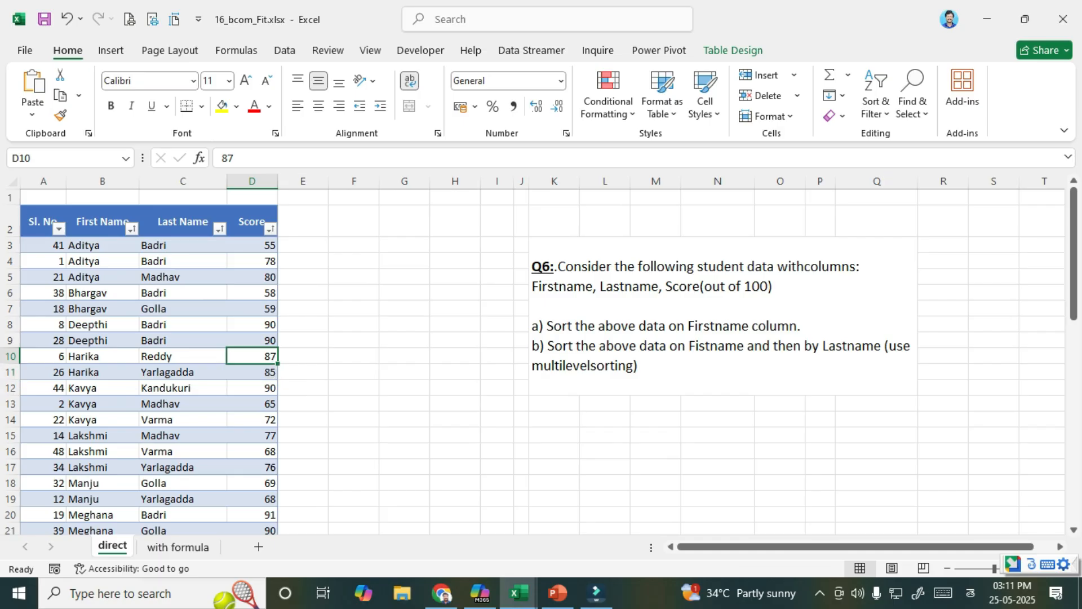
left_click(252, 372)
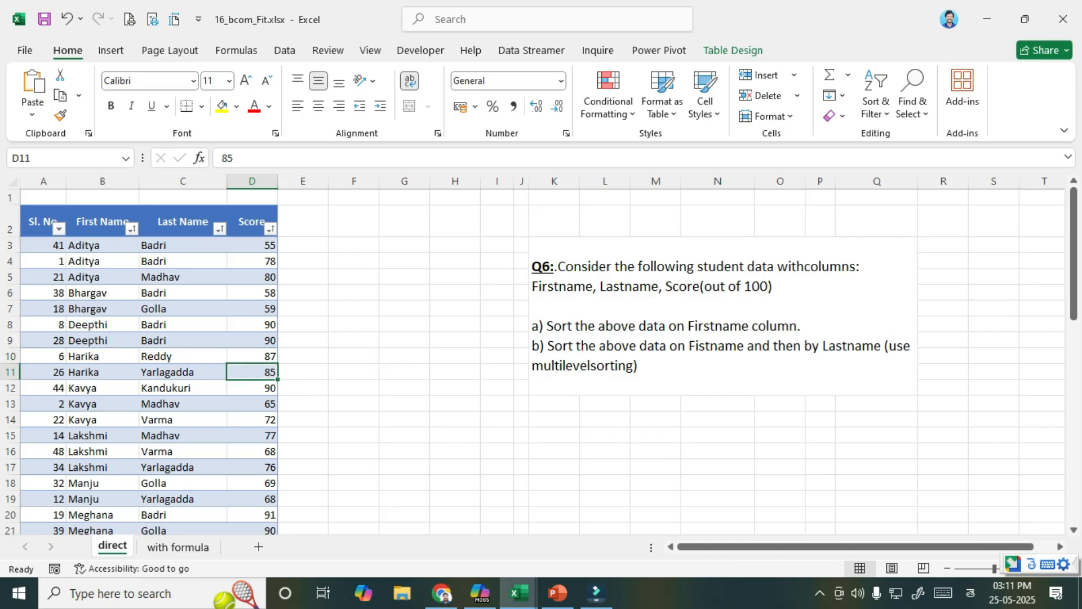
left_click_drag(102, 356, 252, 357)
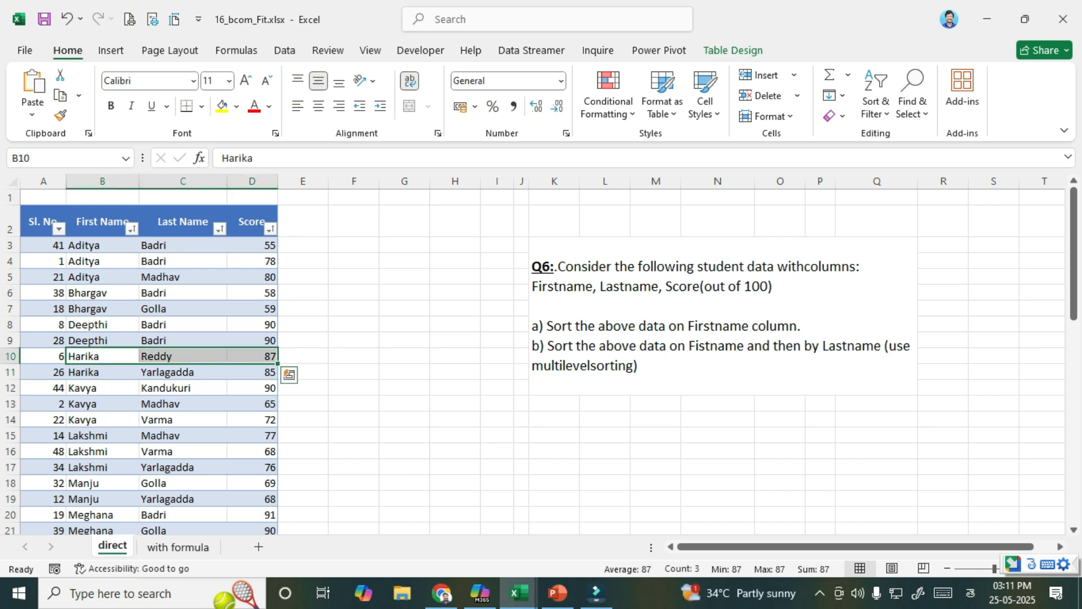
left_click(183, 356)
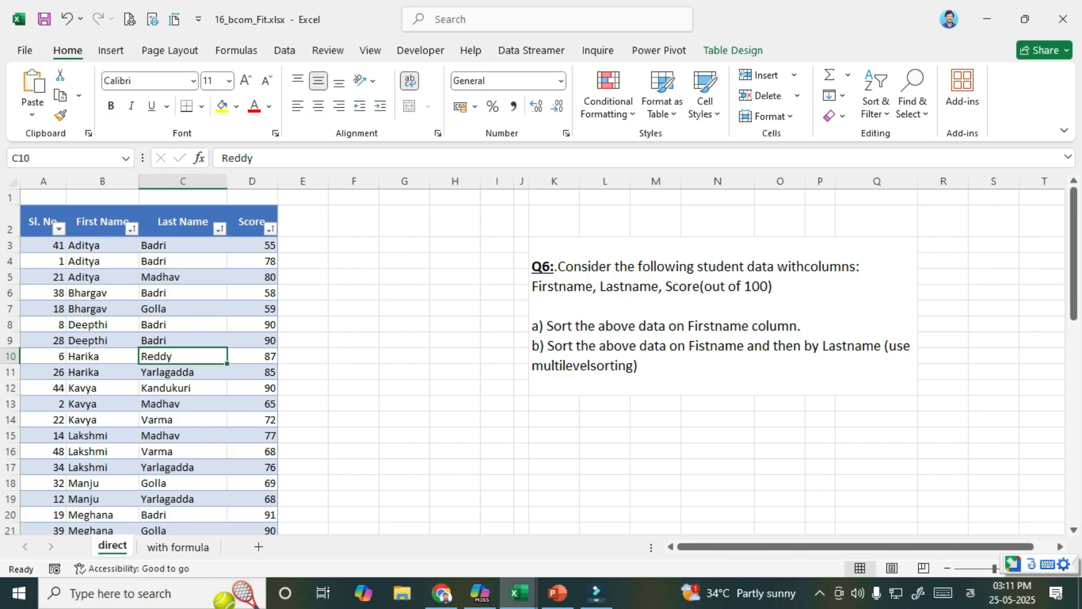
left_click(252, 356)
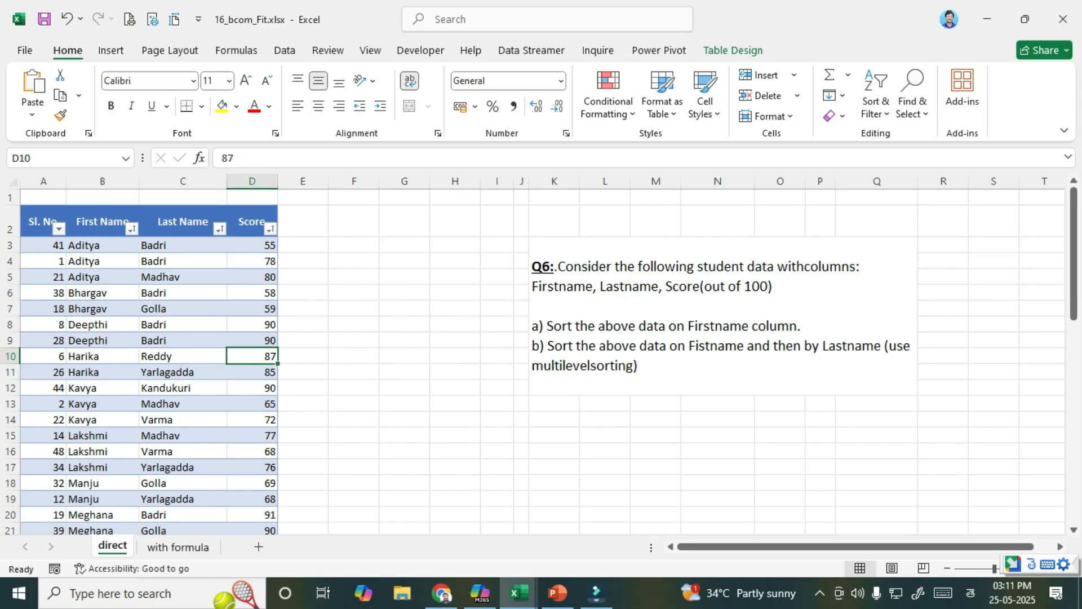
Compare the matching names in rows 3 and 4 with their scores to see when the Score level applies.
left_click_drag(183, 245, 182, 261)
left_click_drag(252, 245, 252, 261)
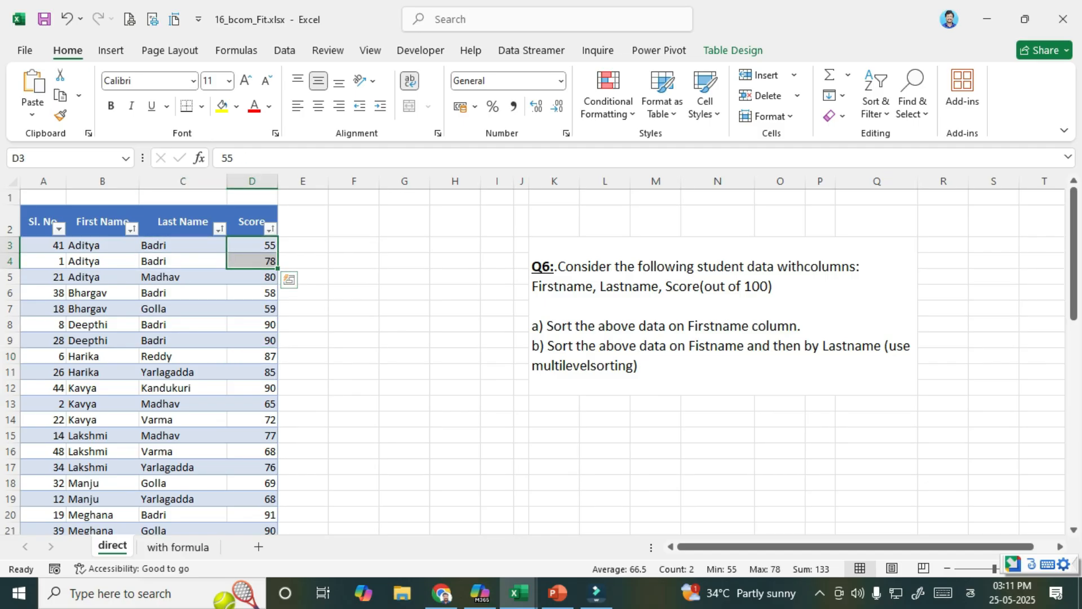
left_click_drag(102, 245, 158, 261)
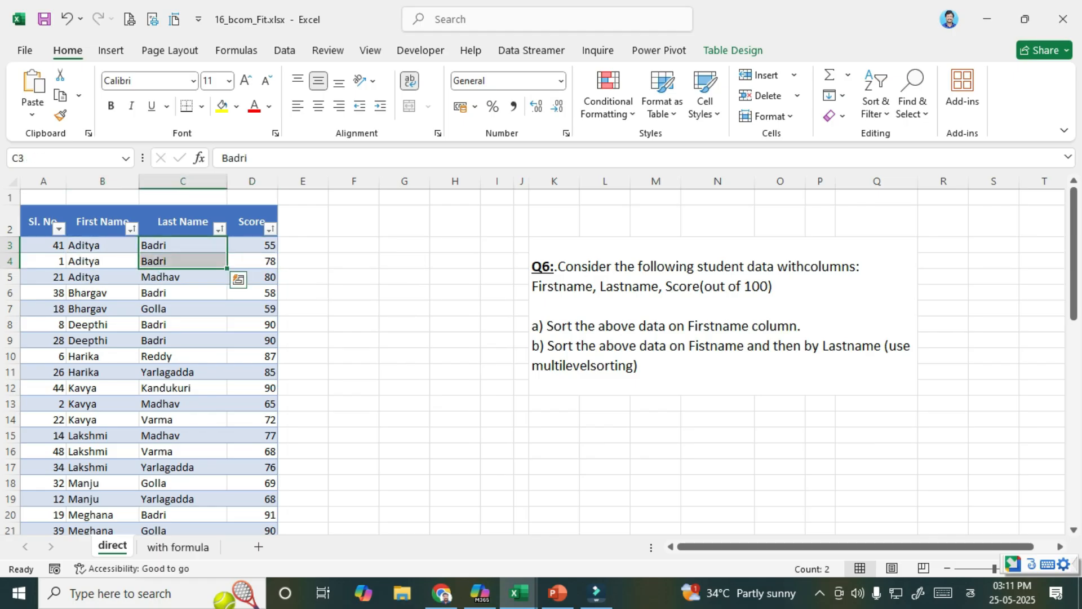
left_click_drag(252, 245, 252, 261)
Look through the rest of the table for repeated first and last names, and compare the scores in rows 44 and 45.
scroll(252, 261, "down", 1)
scroll(148, 361, "down", 3)
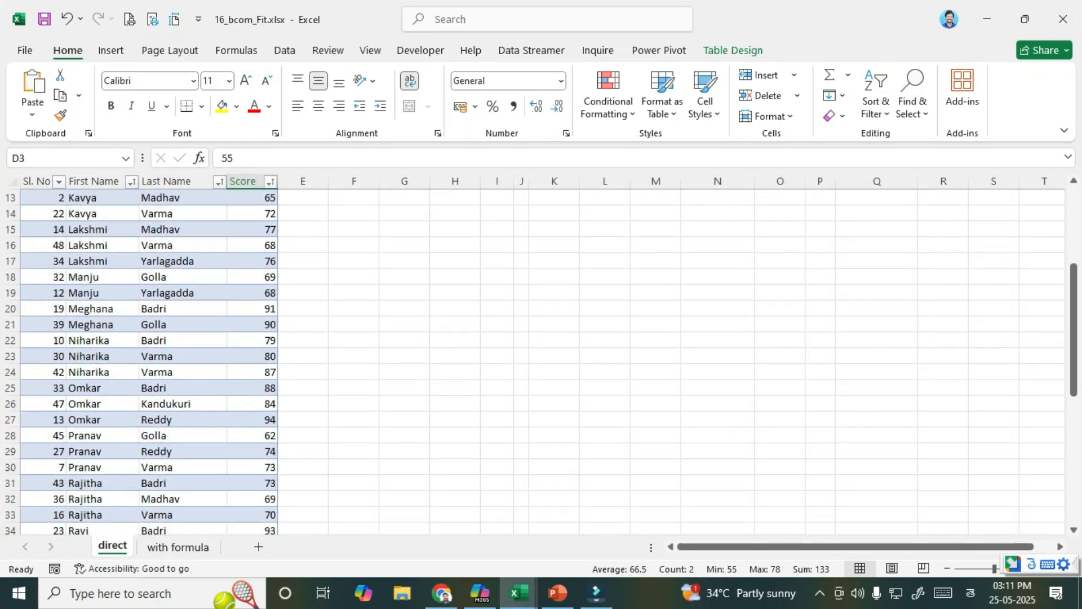
left_click_drag(102, 388, 102, 420)
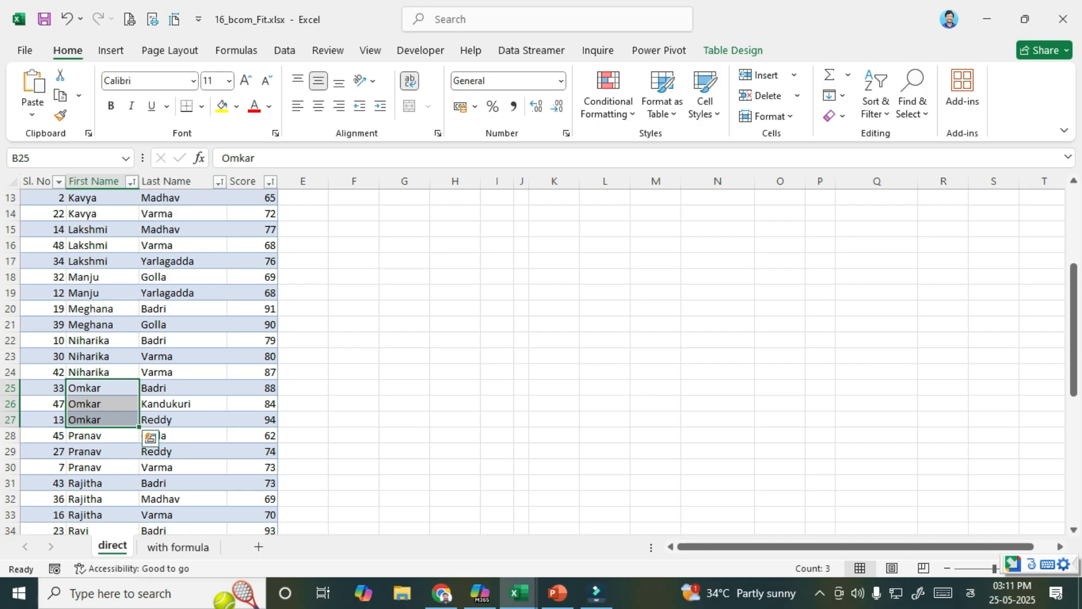
scroll(101, 419, "down", 1)
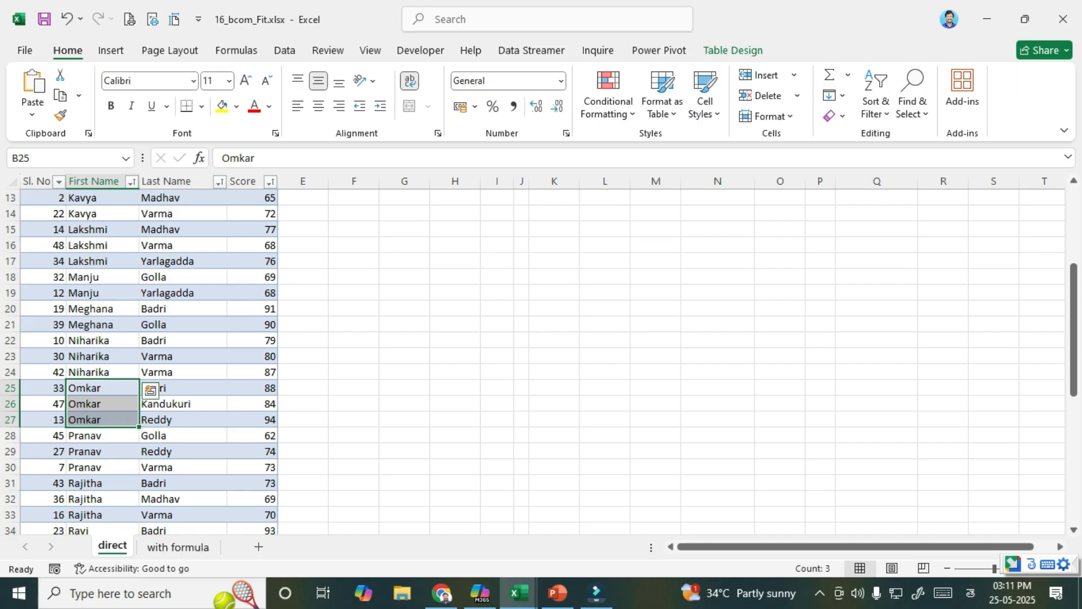
left_click_drag(101, 435, 101, 467)
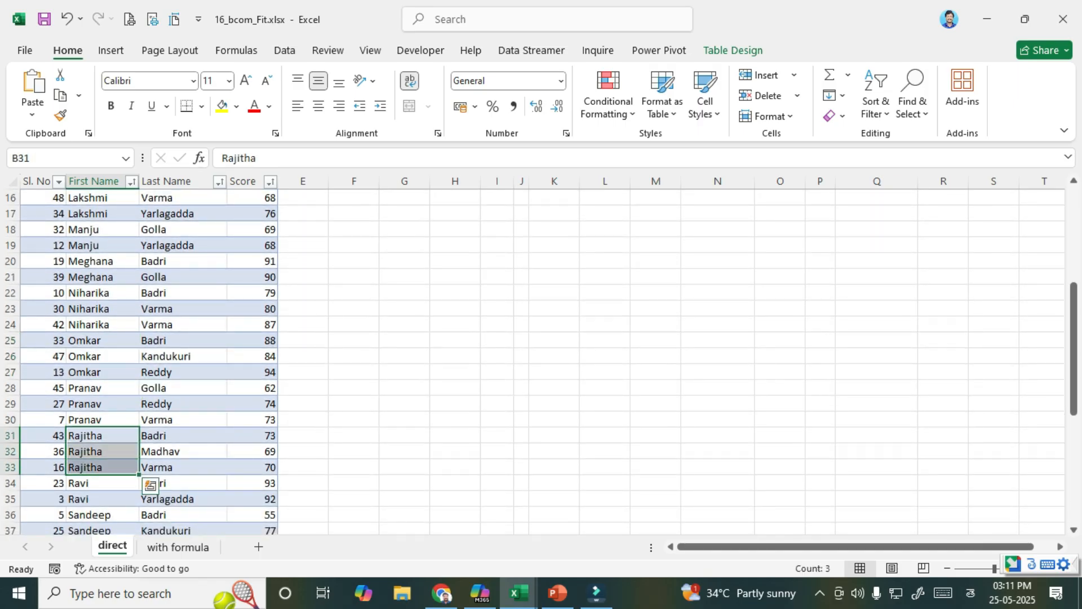
scroll(101, 468, "down", 4)
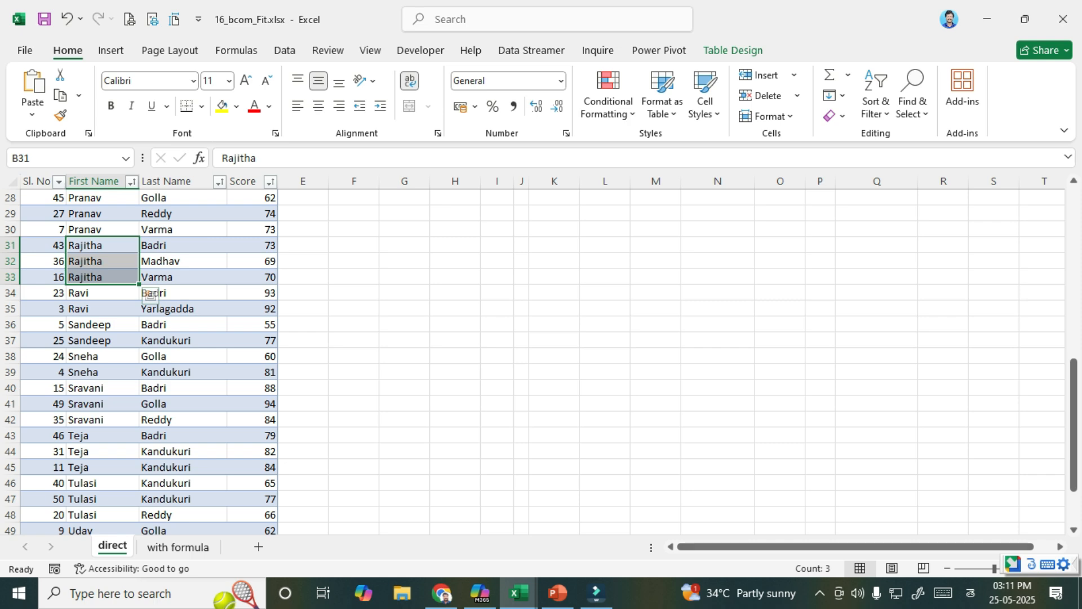
left_click_drag(91, 451, 90, 467)
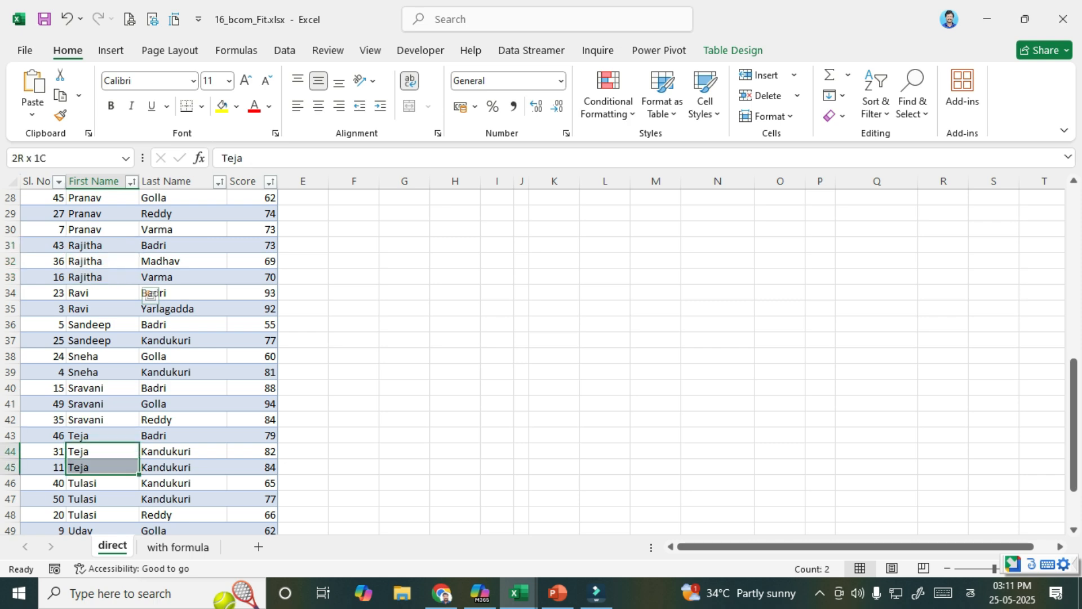
scroll(91, 467, "down", 1)
scroll(141, 361, "down", 1)
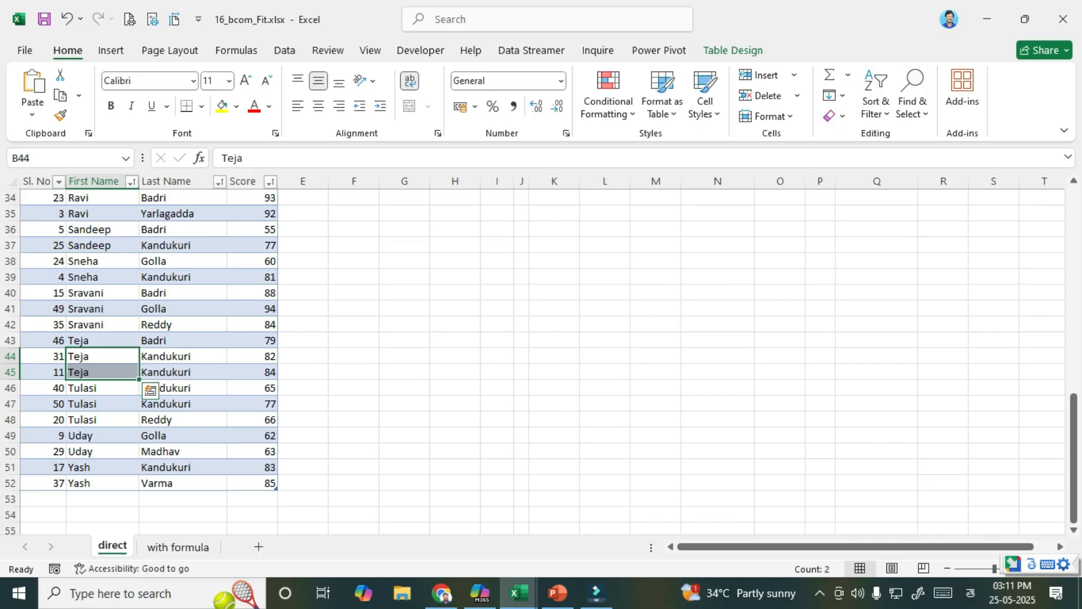
left_click_drag(252, 356, 252, 372)
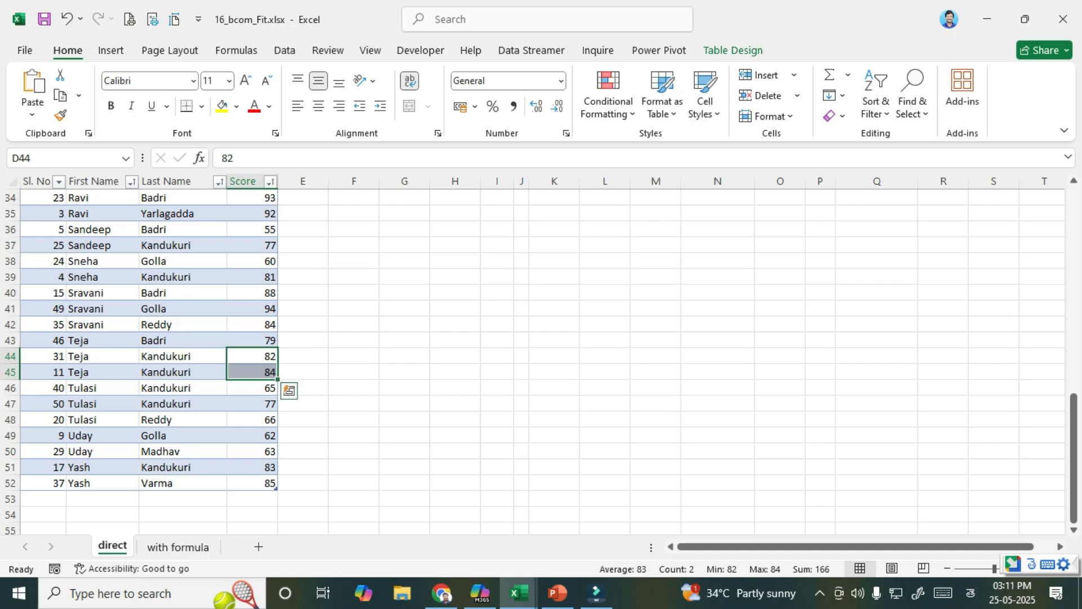
Select all the student table data again and reopen its Custom Sort settings.
scroll(541, 361, "up", 7)
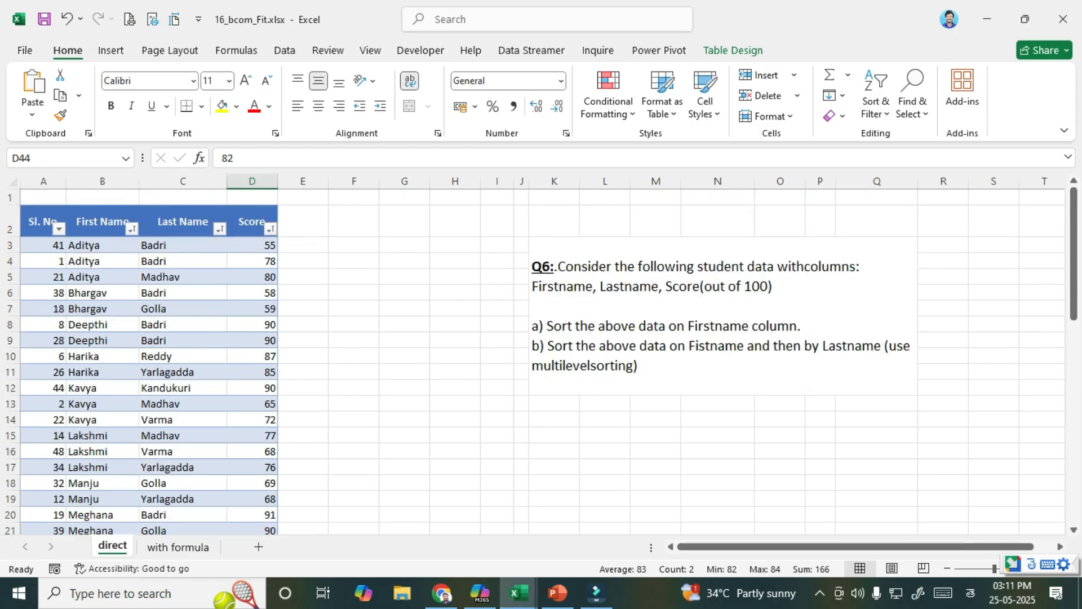
left_click(404, 324)
left_click(183, 309)
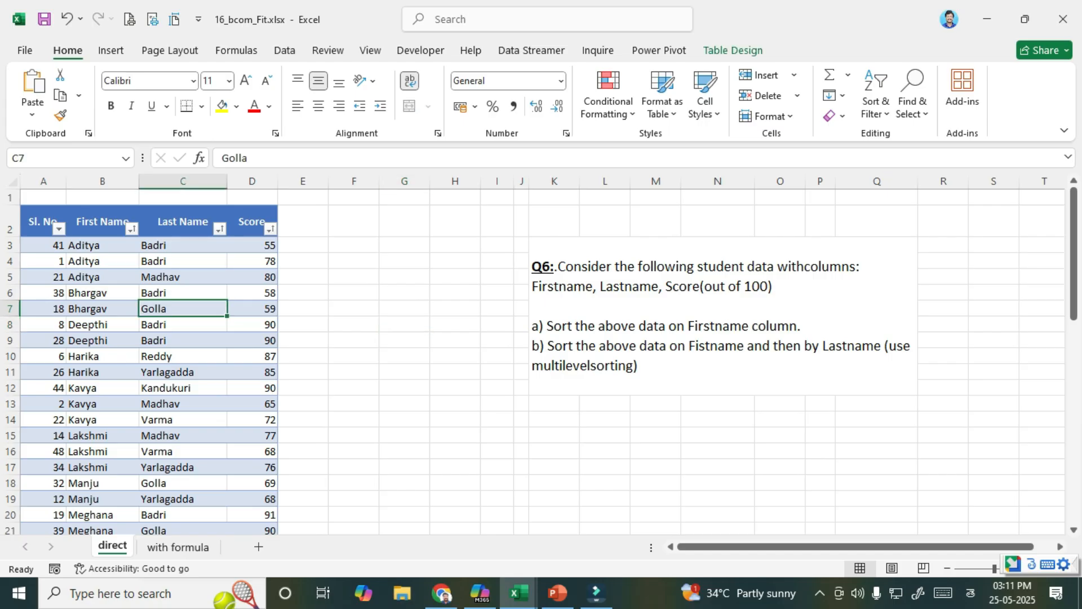
key("ctrl+a")
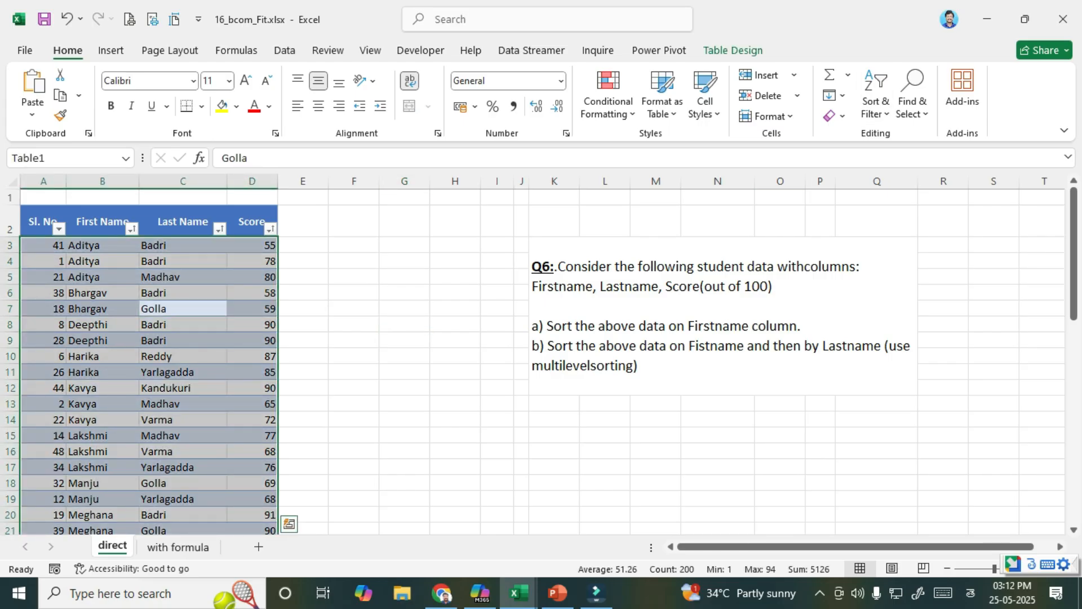
left_click(876, 93)
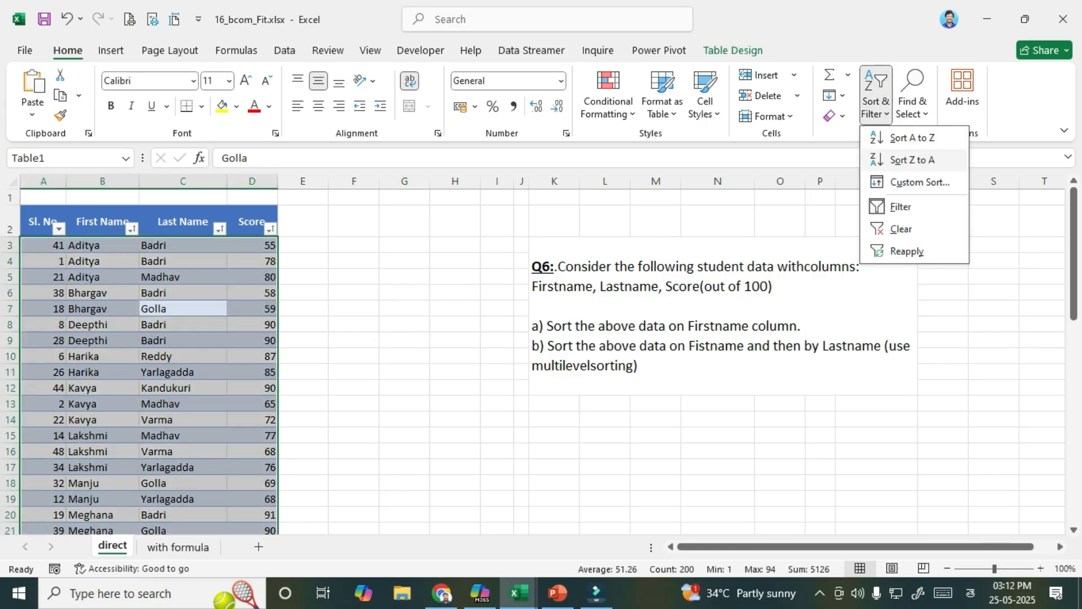
left_click(920, 182)
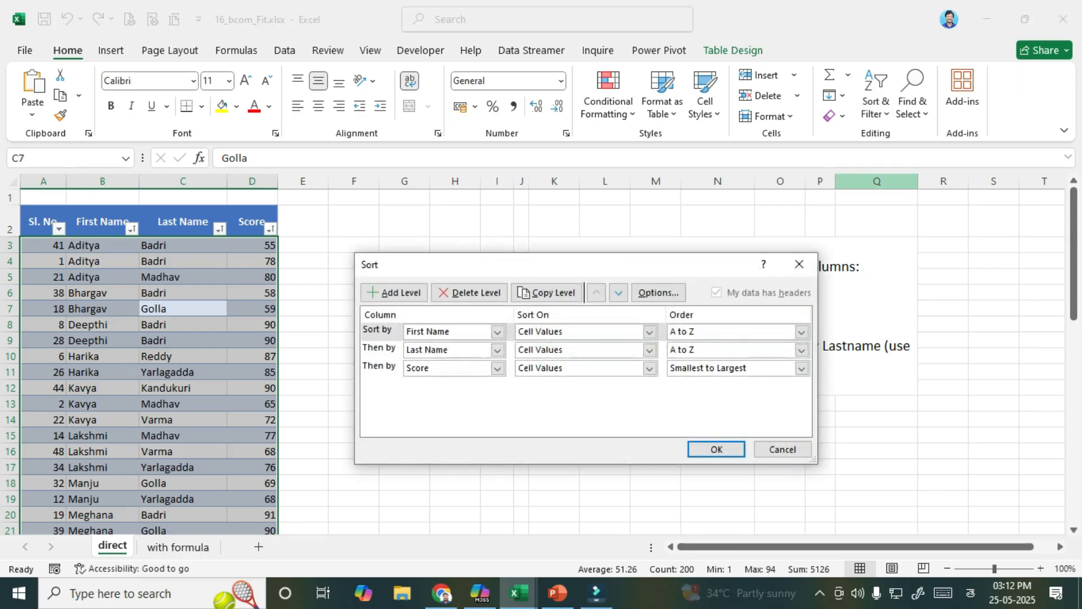
Review the column choices of the First Name, Last Name and Score sort levels without changing them.
left_click(497, 332)
left_click(497, 332)
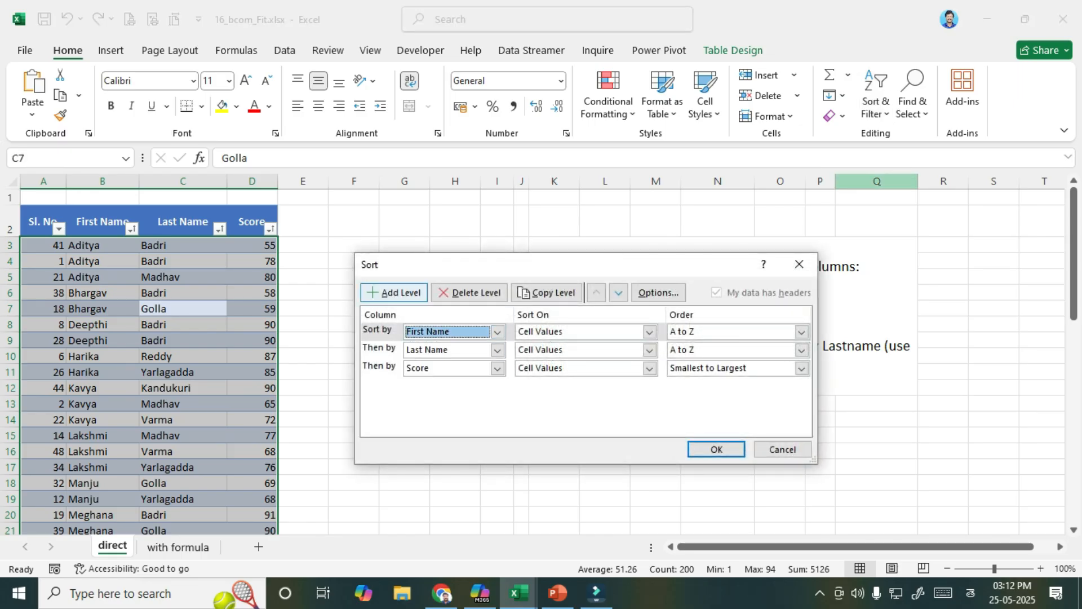
left_click(497, 350)
left_click(497, 350)
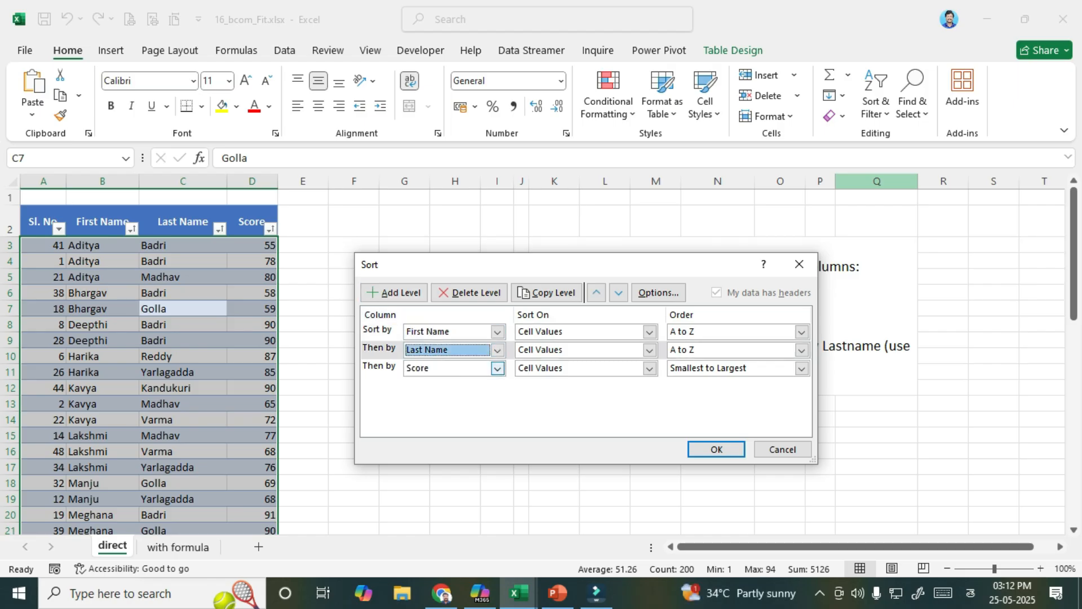
left_click(497, 368)
left_click(497, 368)
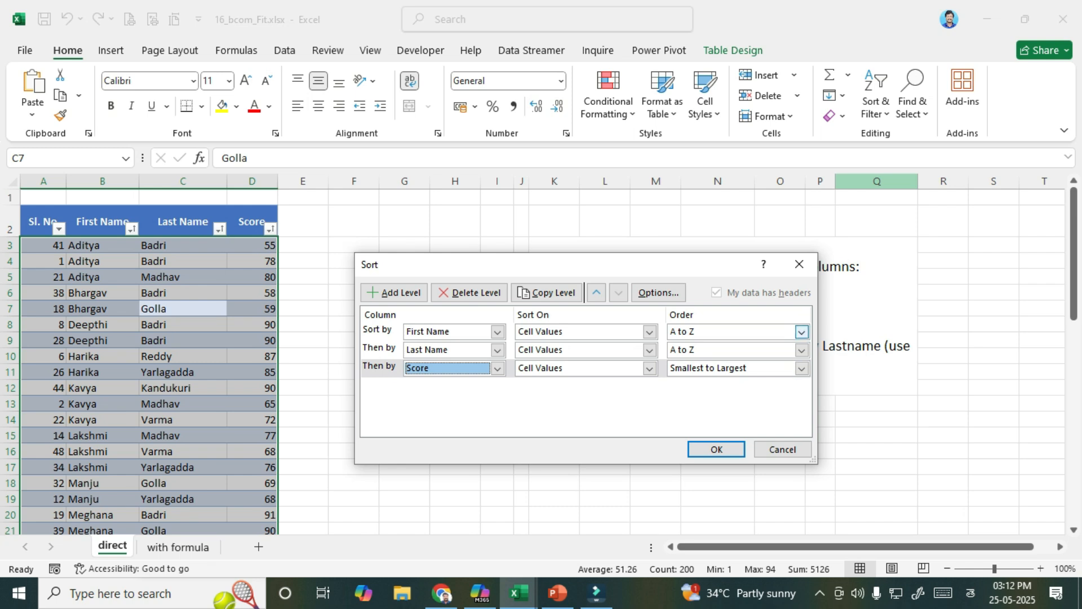
Set the Last Name level's sort order to Z to A and apply the multilevel sort.
left_click(801, 350)
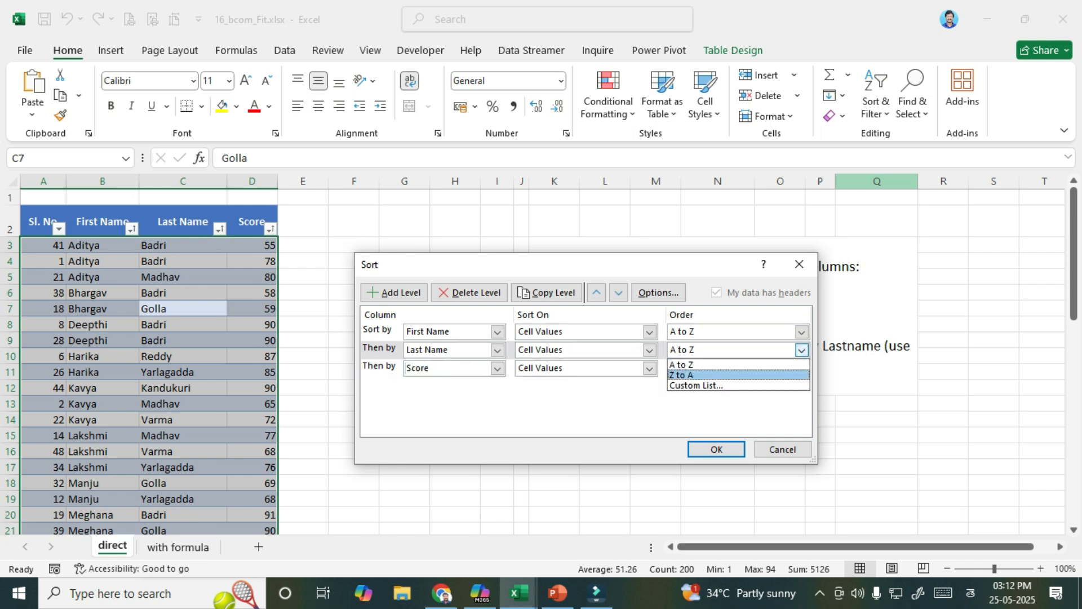
left_click(798, 372)
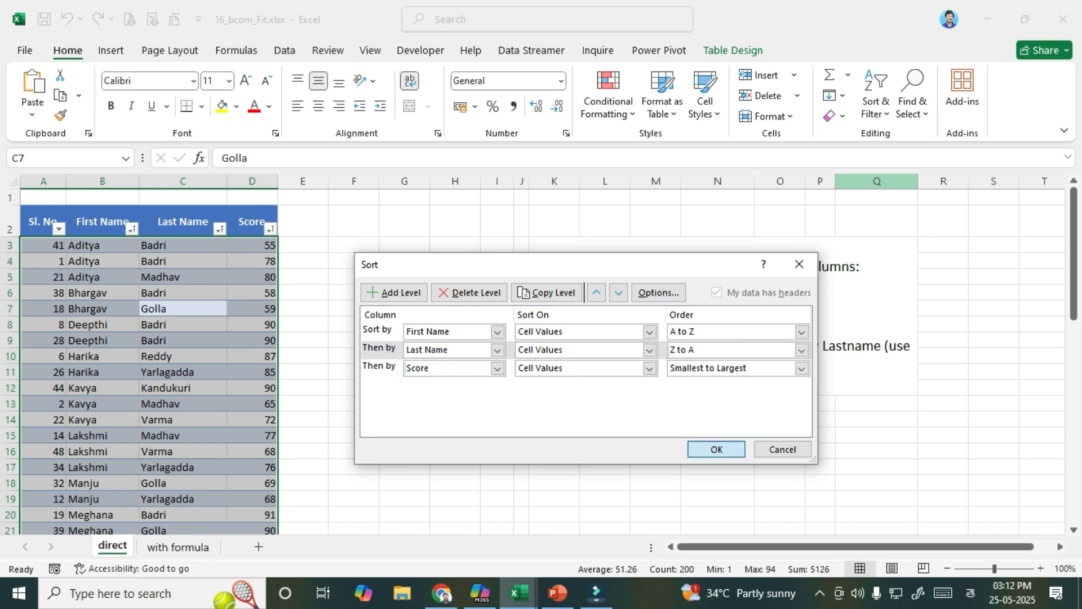
left_click(717, 449)
Compare the matching first names in rows 3 to 5 with their last names, and the scores in rows 4 and 5.
left_click_drag(84, 245, 85, 276)
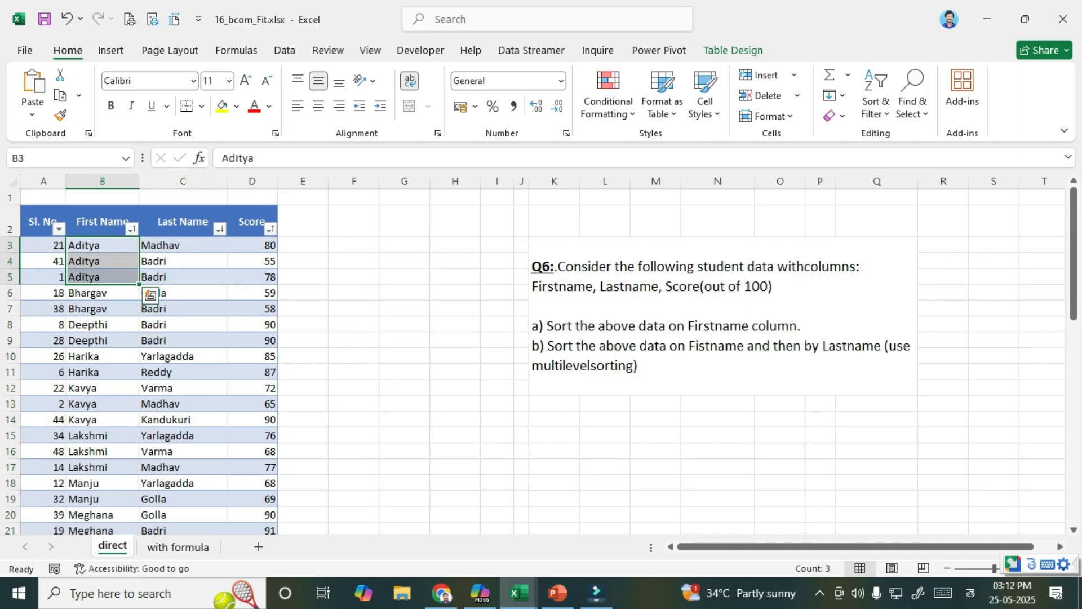
left_click(175, 277)
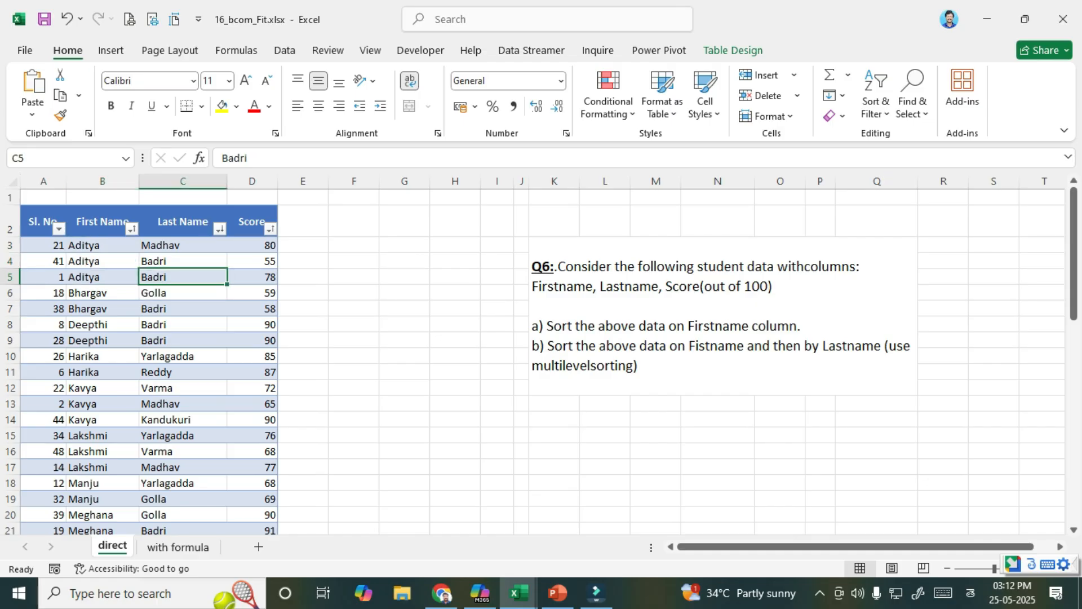
left_click(252, 261)
left_click_drag(180, 261, 180, 277)
mouse_move(252, 260)
left_mouse_down()
mouse_move(252, 250)
mouse_move(252, 276)
left_mouse_up()
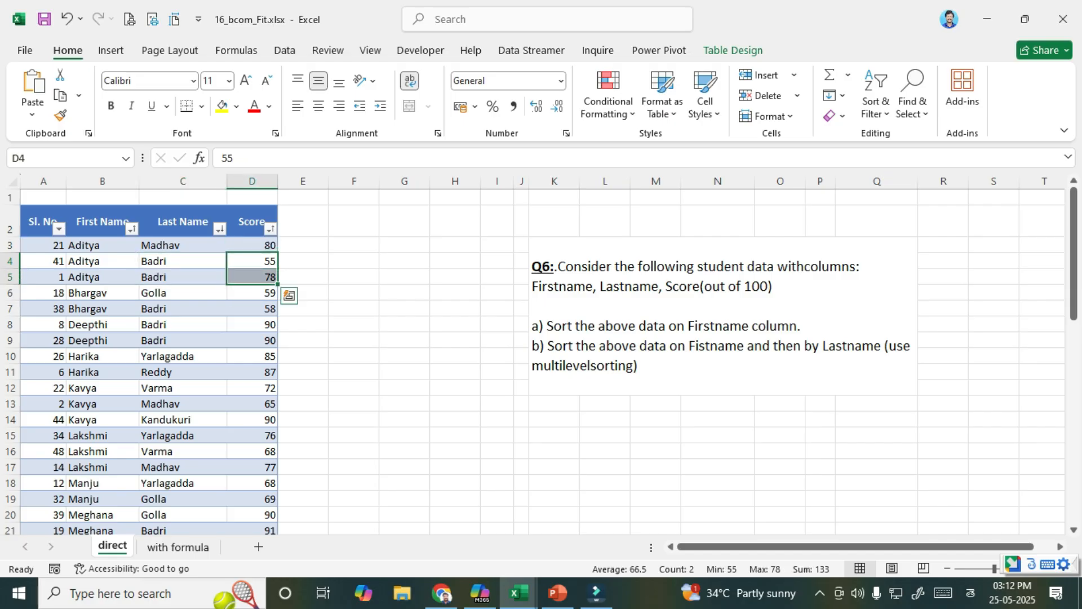
left_click(404, 372)
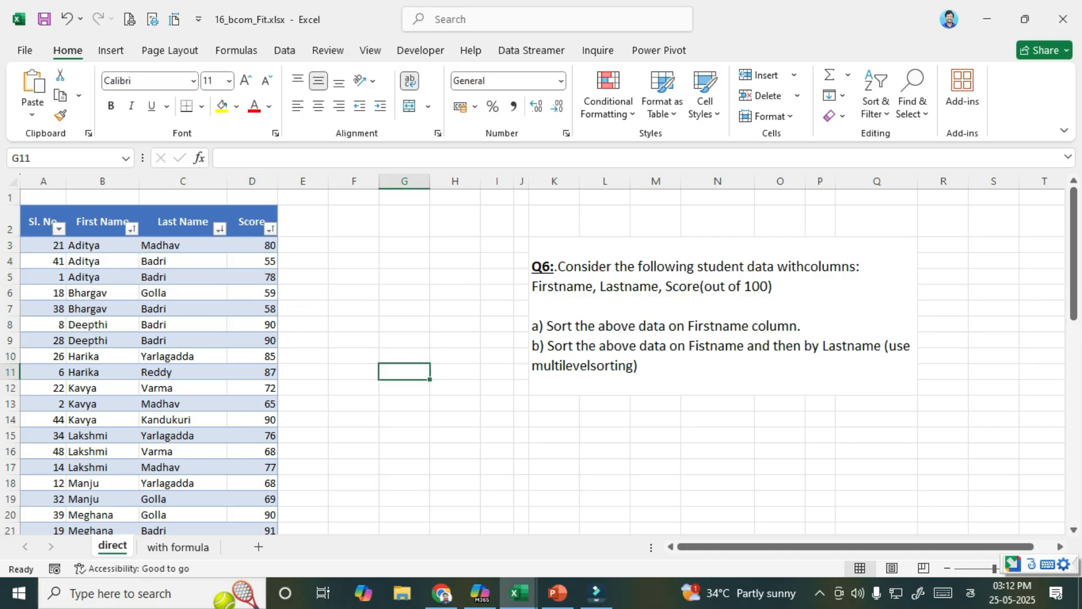
scroll(394, 361, "down", 10)
scroll(395, 361, "up", 10)
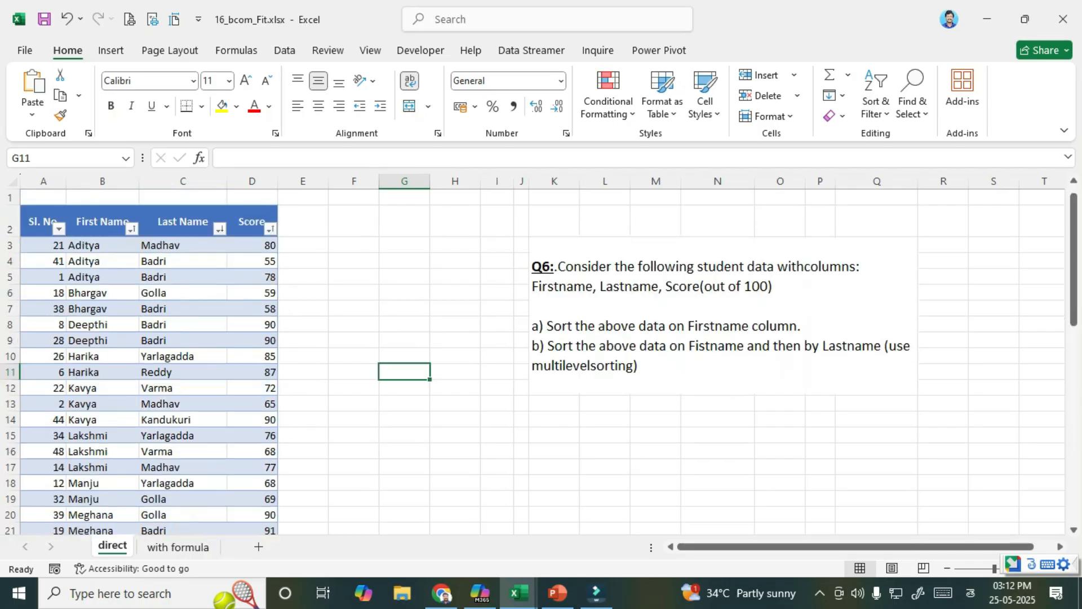
left_click(404, 308)
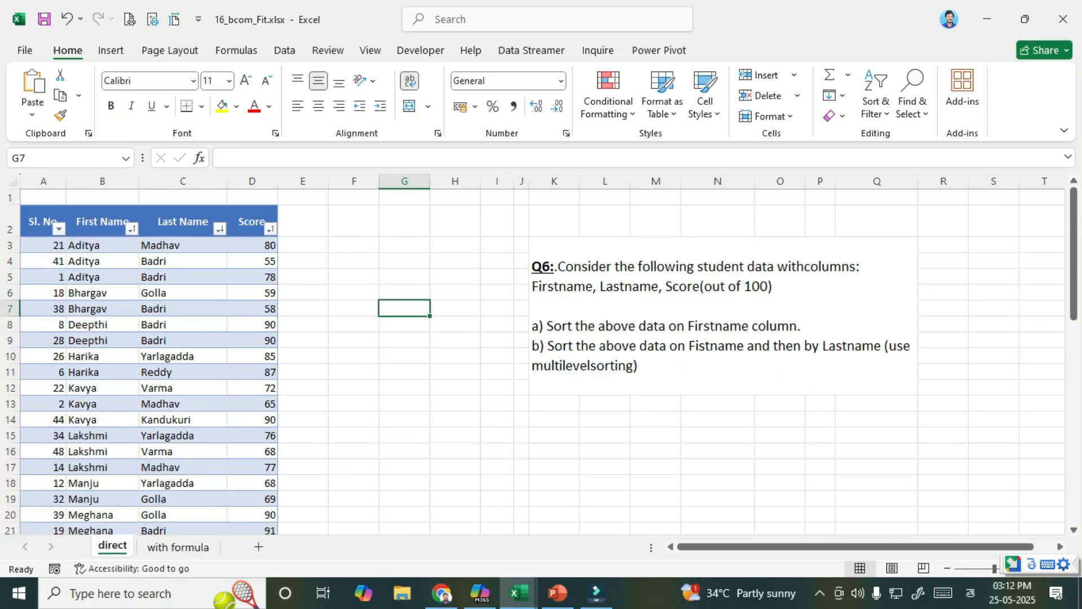
Switch to the "with formula" sheet and start a SORT formula in cell G7.
left_click(178, 547)
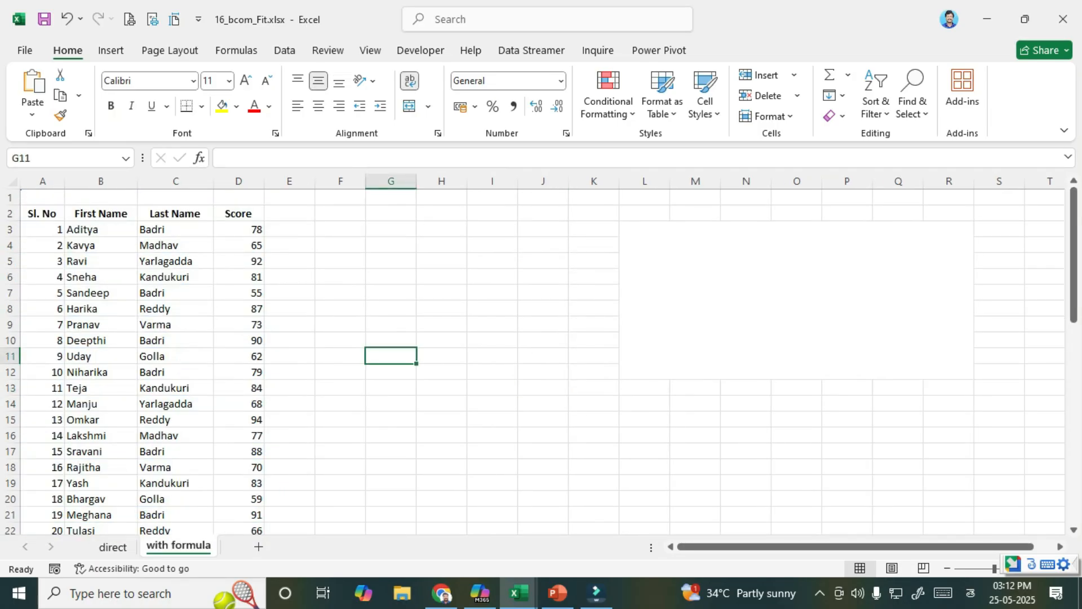
left_click(391, 293)
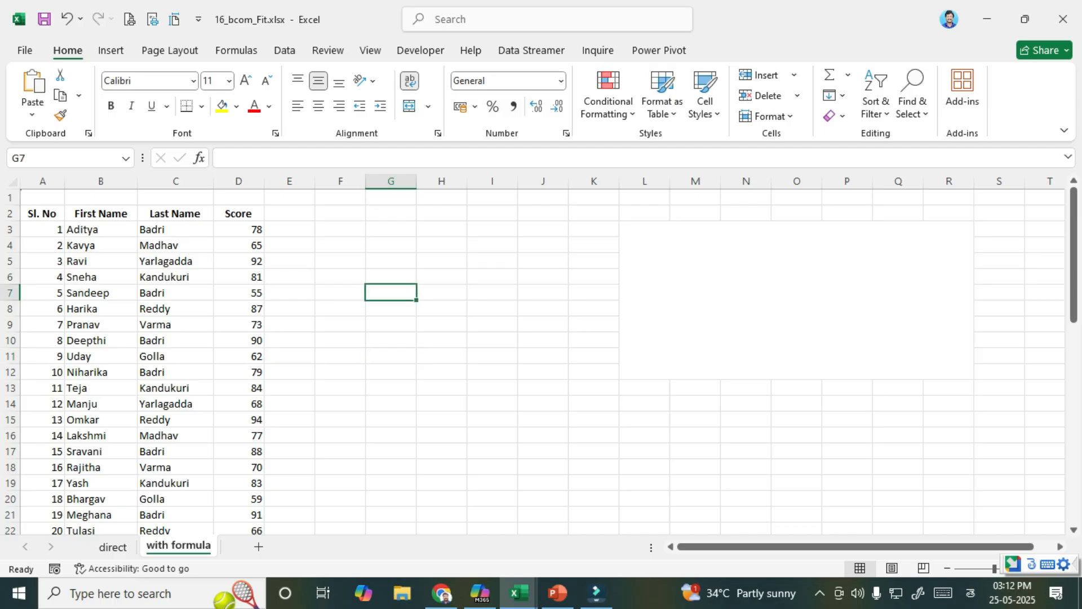
type("=so")
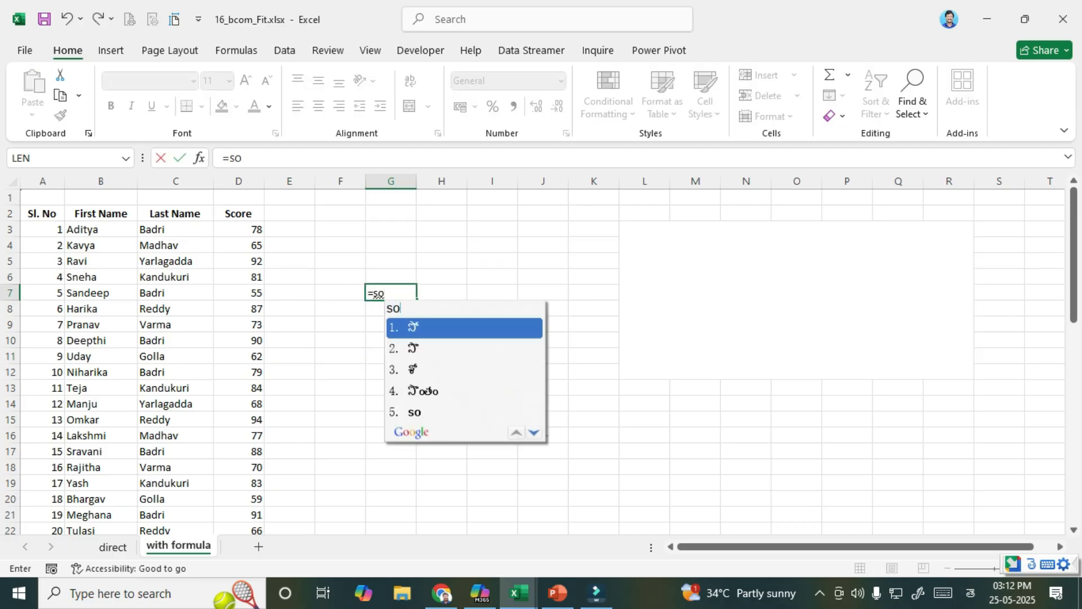
key("BackSpace")
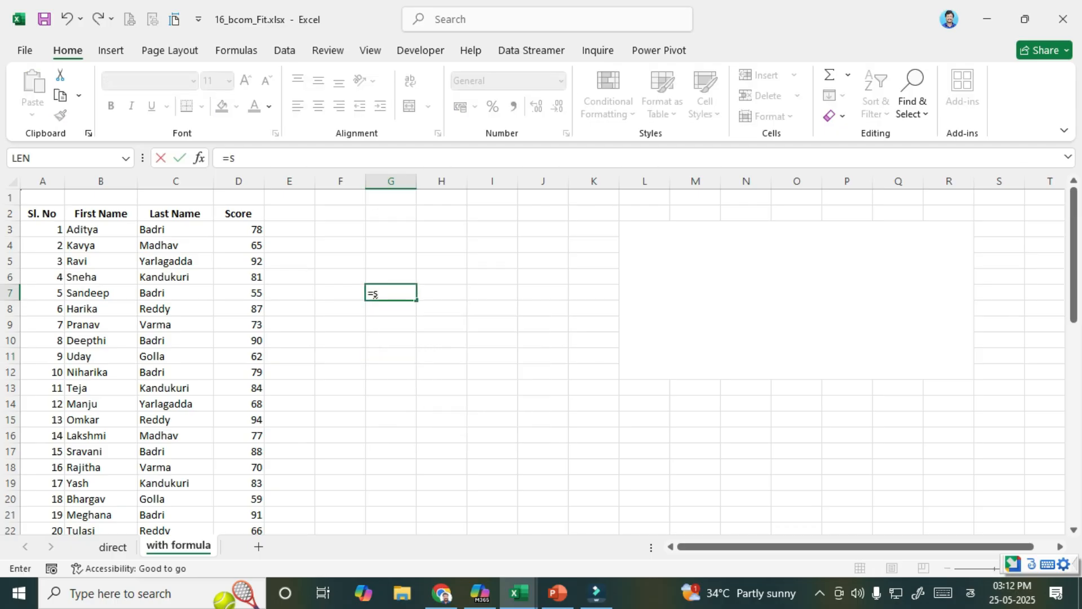
type("sort")
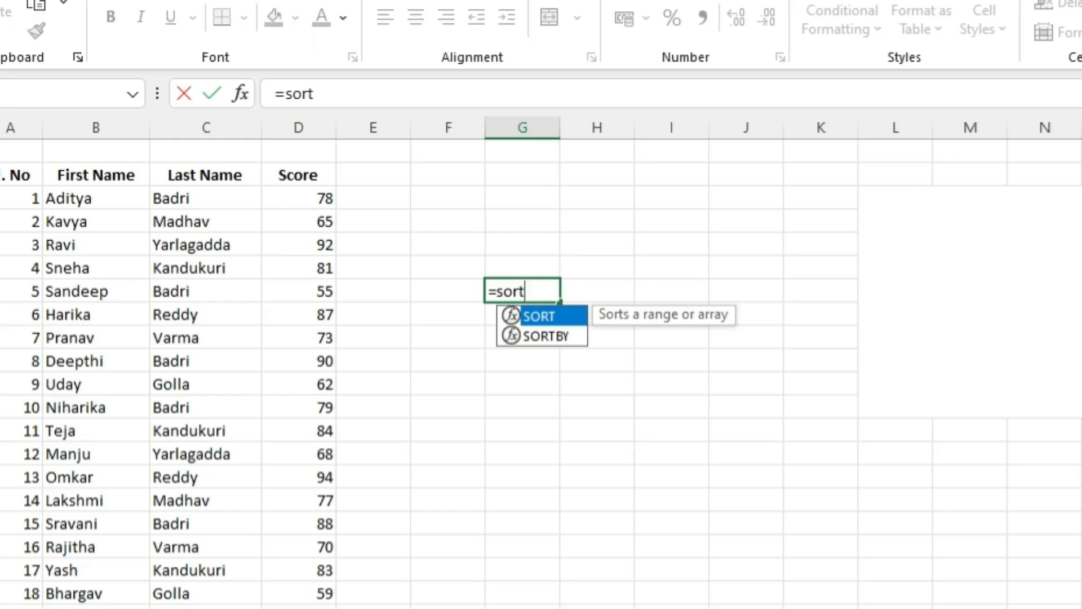
type("(")
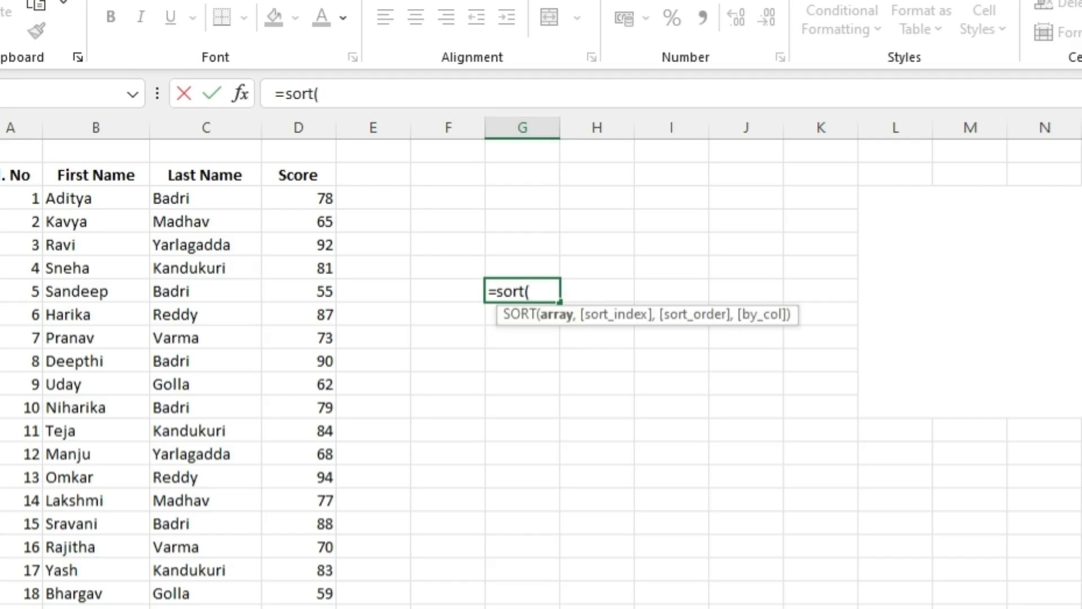
Pick the whole student table including its header row, A2:D52, as the source range in G7.
left_click(96, 221)
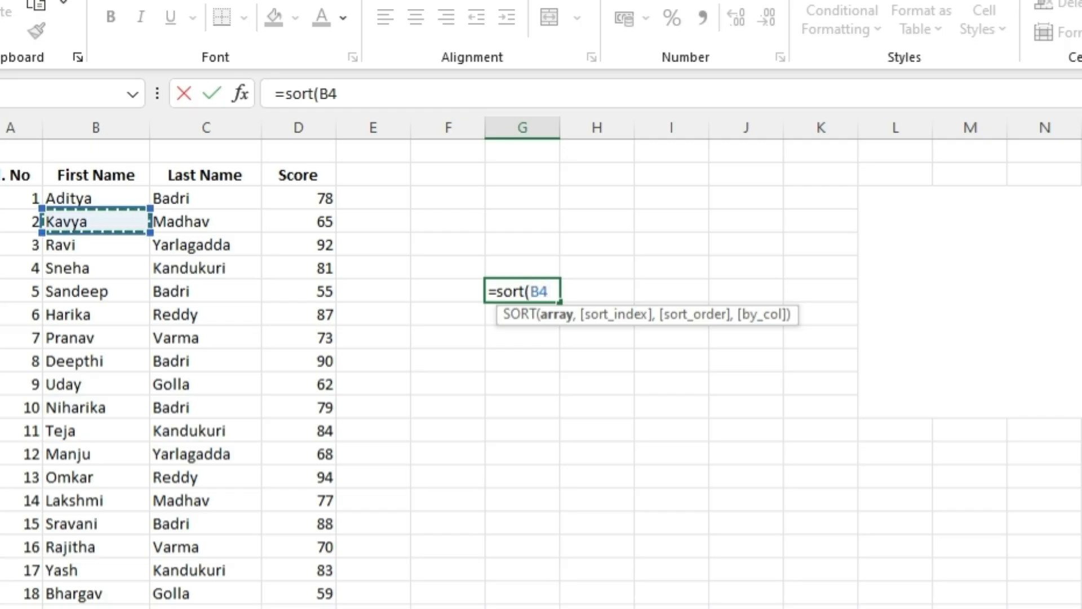
key("ctrl+a")
left_click(18, 175)
scroll(18, 175, "down", 9)
scroll(304, 361, "down", 5)
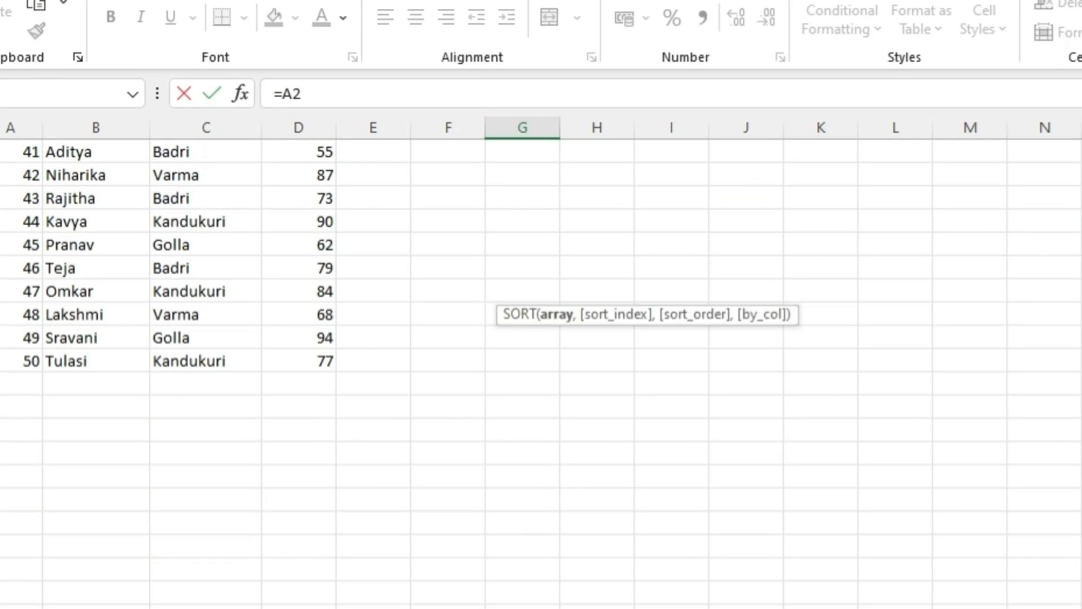
left_click(304, 361, "shift")
scroll(304, 360, "up", 4)
scroll(304, 361, "up", 10)
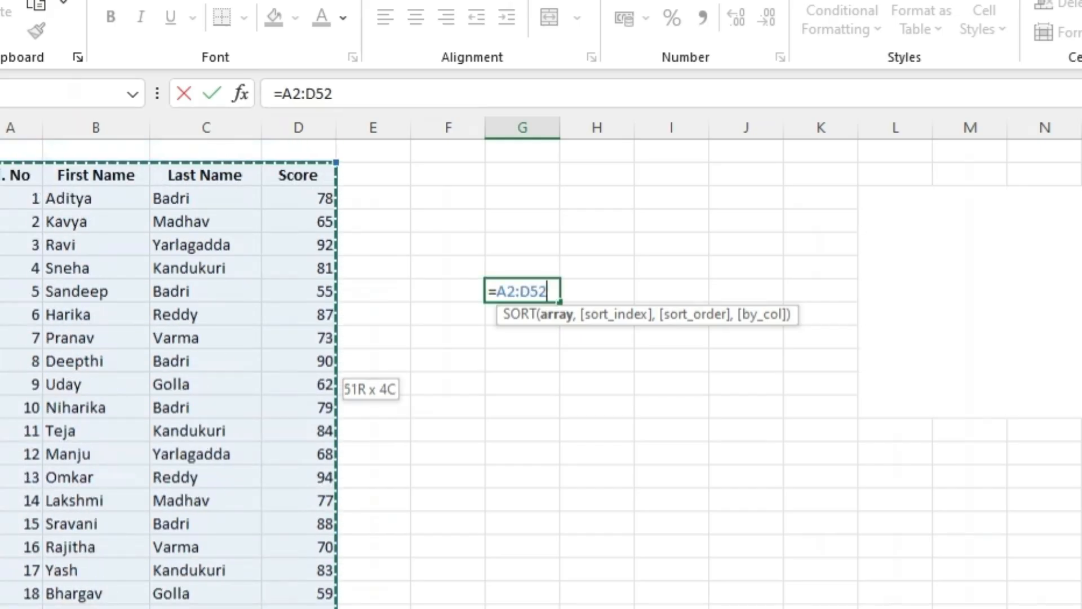
Wrap the A2:D52 reference in the SORT function again and continue to the sort_index argument.
left_click(282, 94)
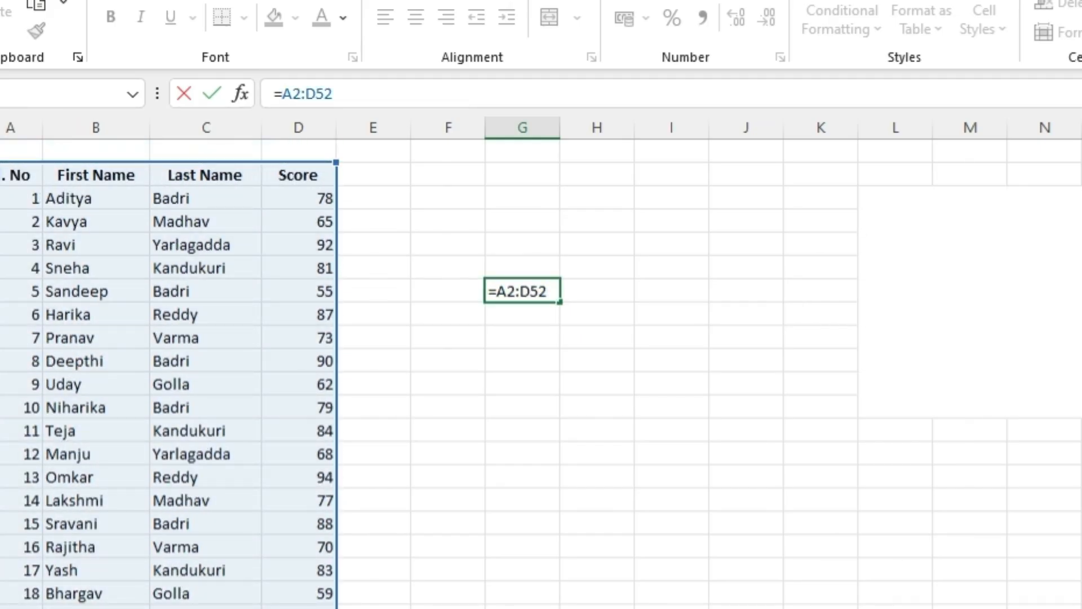
type("soft")
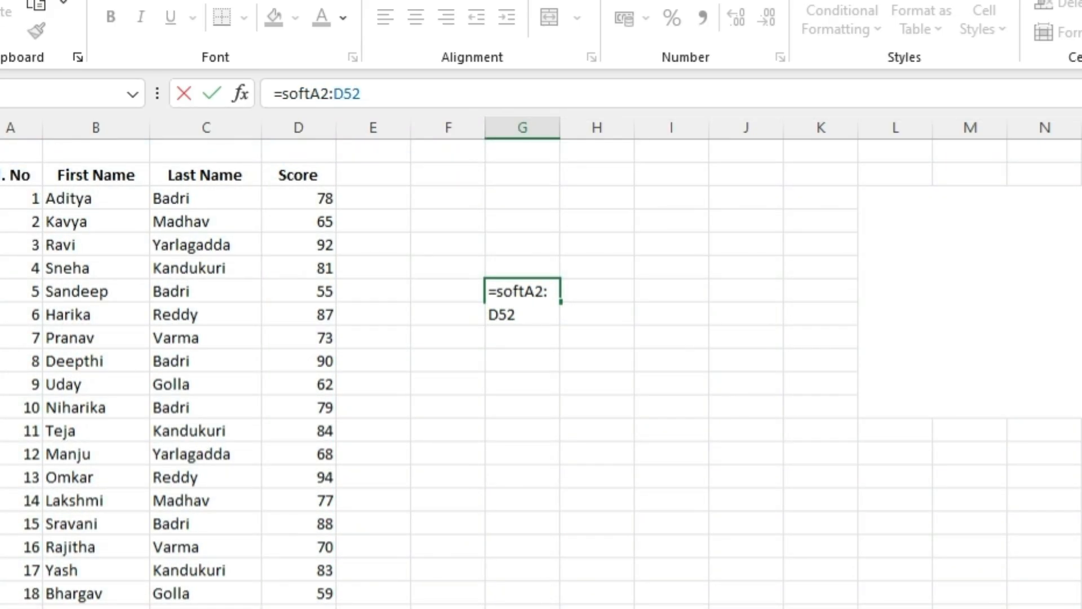
key("BackSpace")
key("BackSpace")
type("rt(")
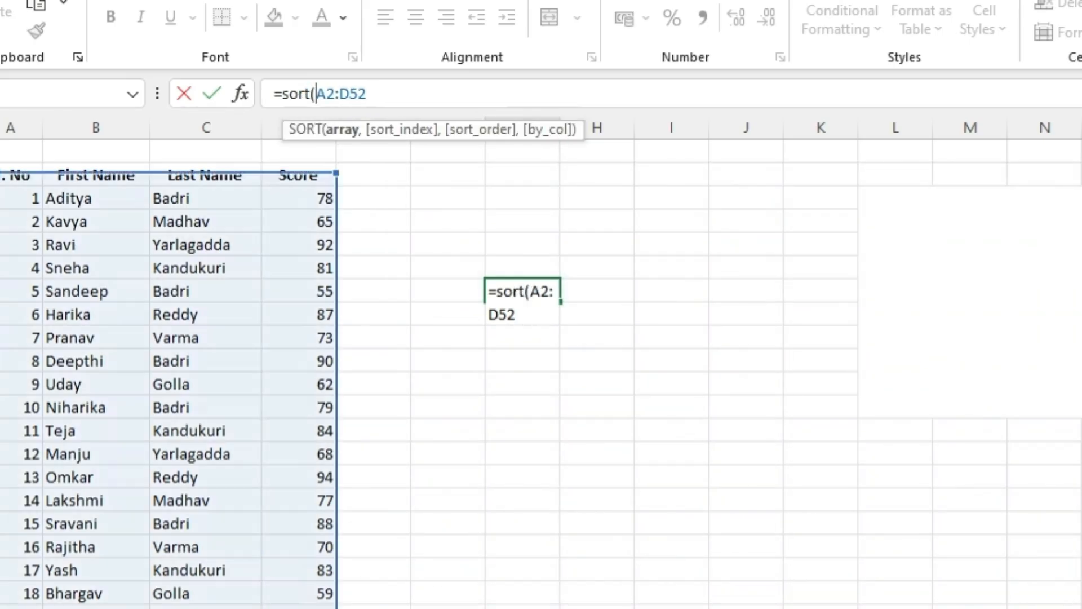
left_click(368, 93)
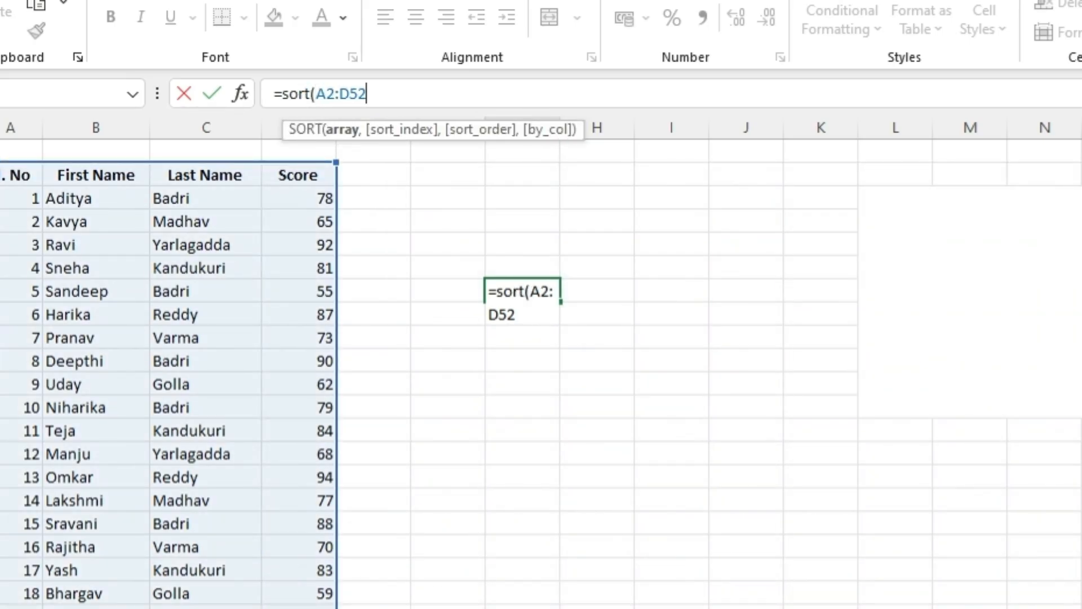
type(",")
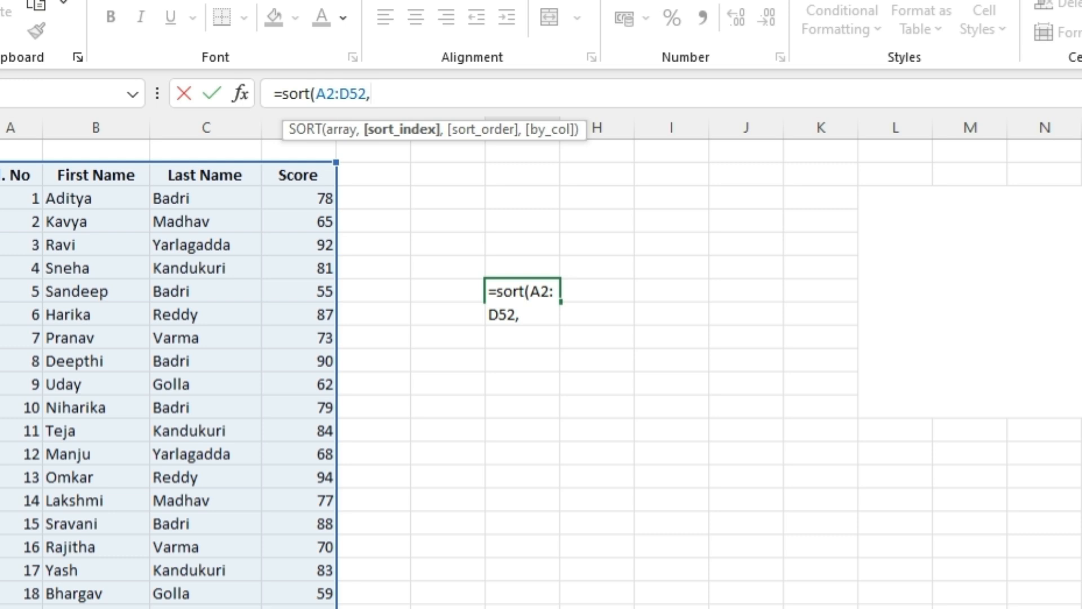
type("\"First Name\"")
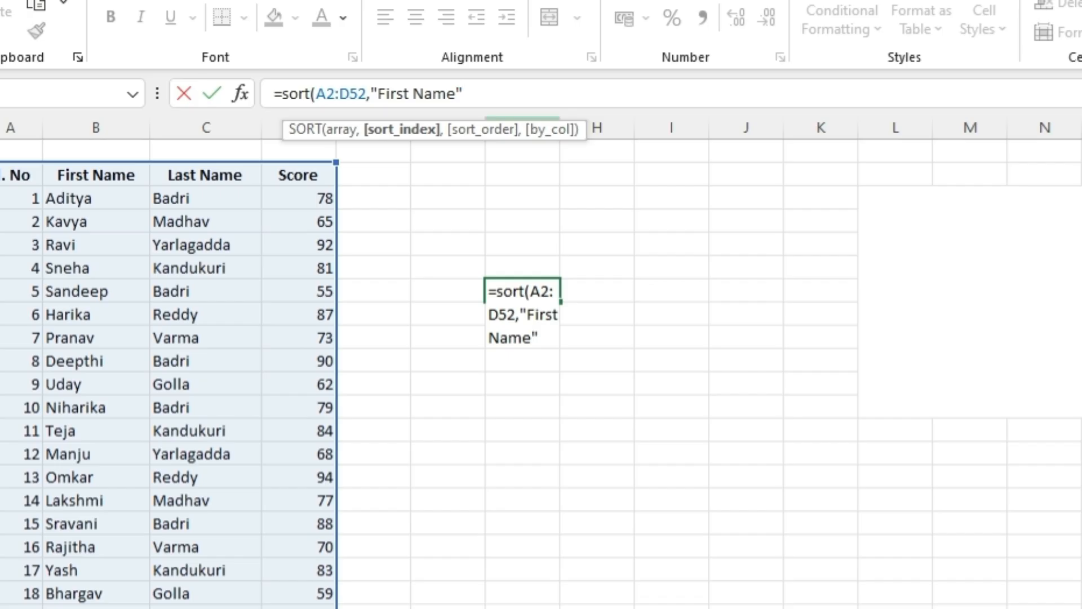
key("BackSpace")
key("BackSpace")
key("BackSpace")
key("BackSpace")
key("BackSpace")
key("BackSpace")
key("BackSpace")
key("BackSpace")
key("BackSpace")
key("BackSpace")
key("BackSpace")
key("BackSpace")
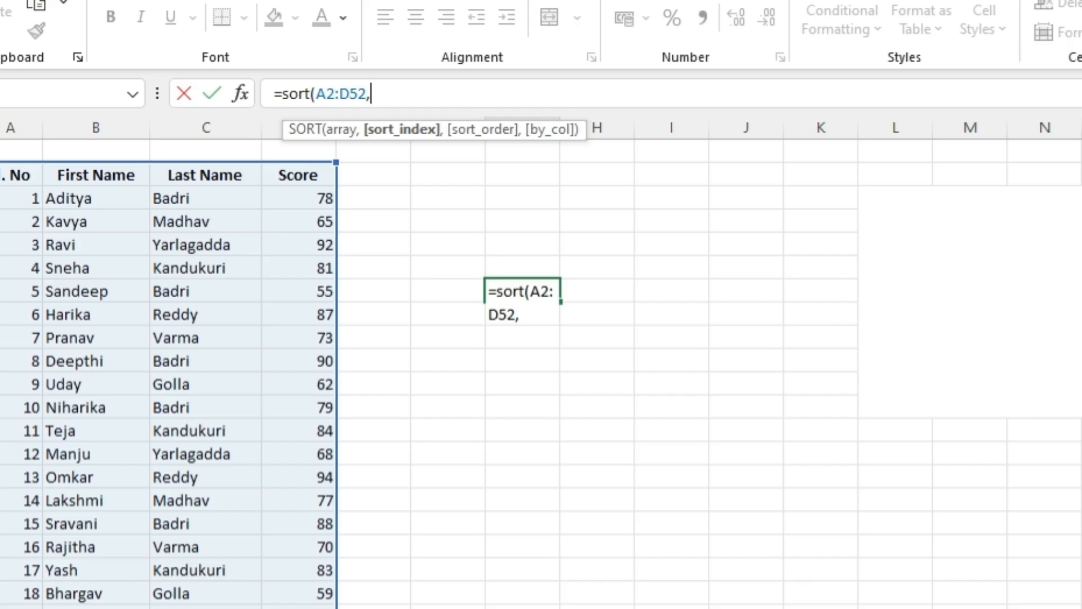
Complete the G7 formula with sort index 2 and descending order as =sort(A2:D52,2,-1).
type("2")
type(",")
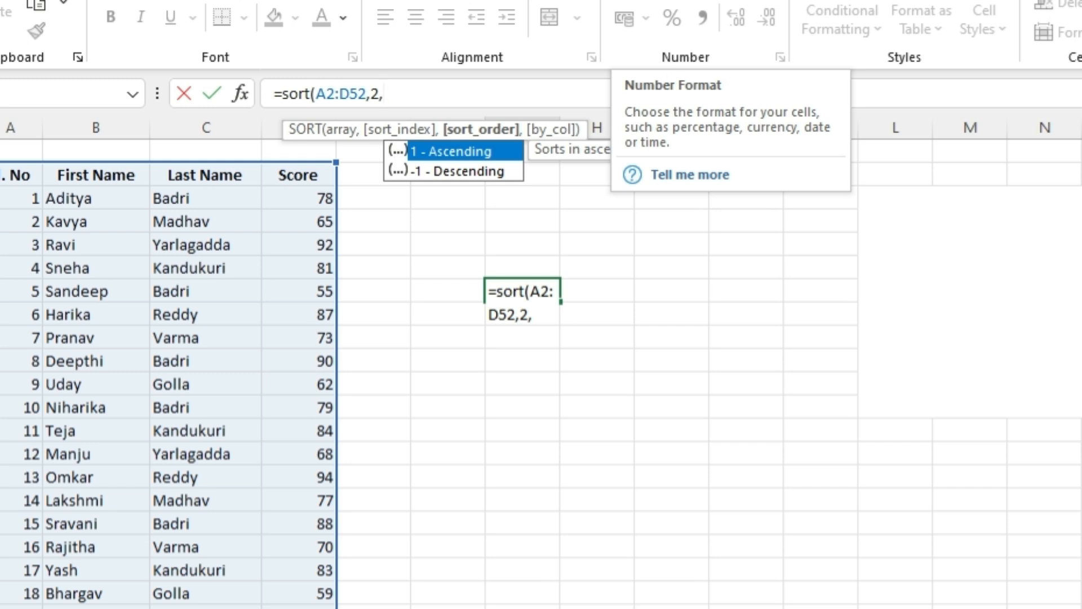
key("Down")
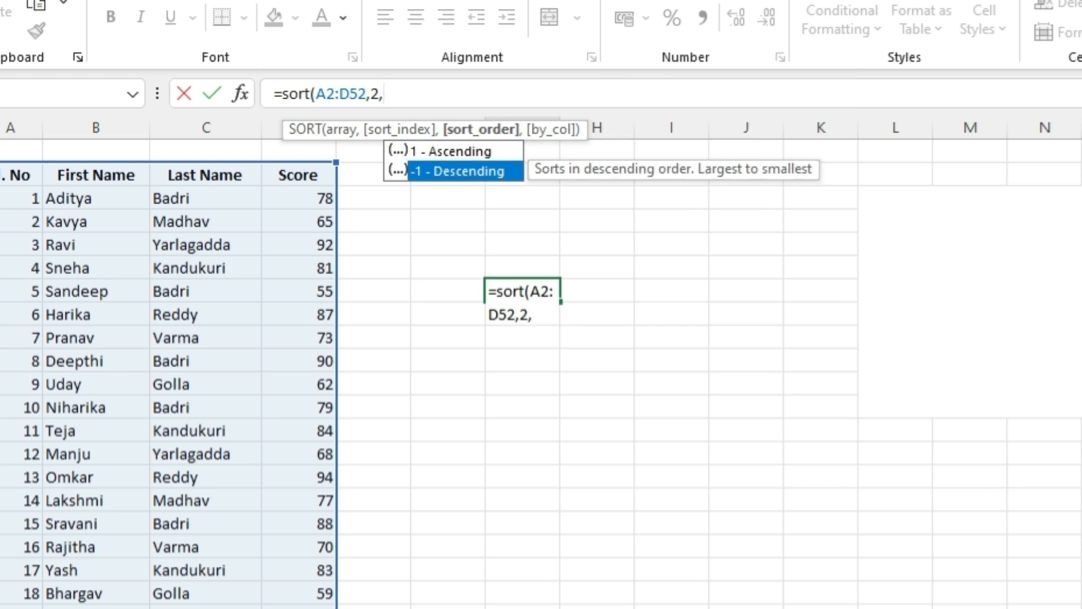
type("-1")
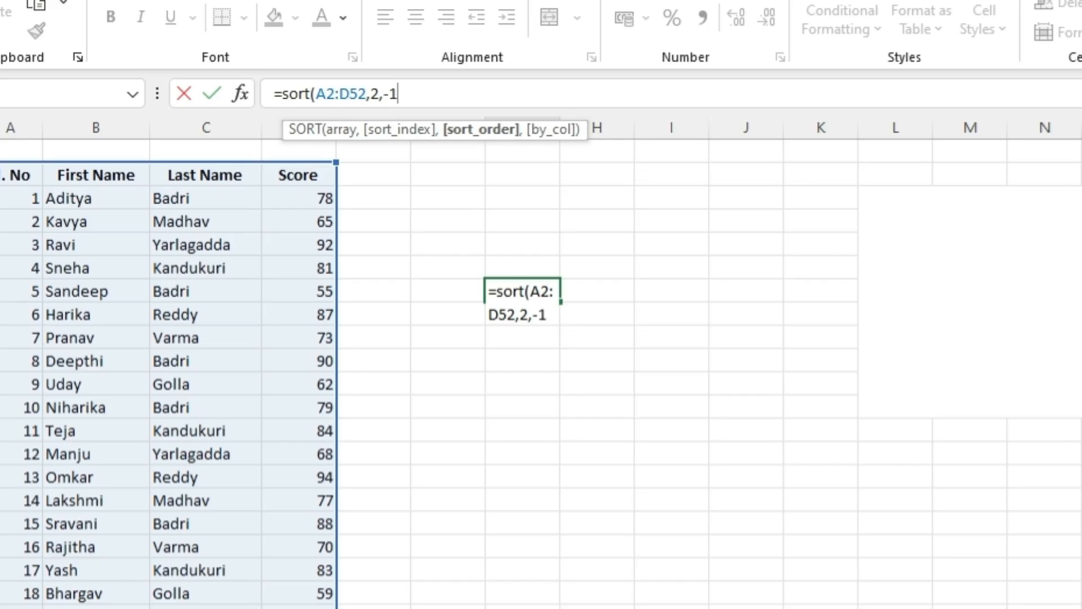
type(")")
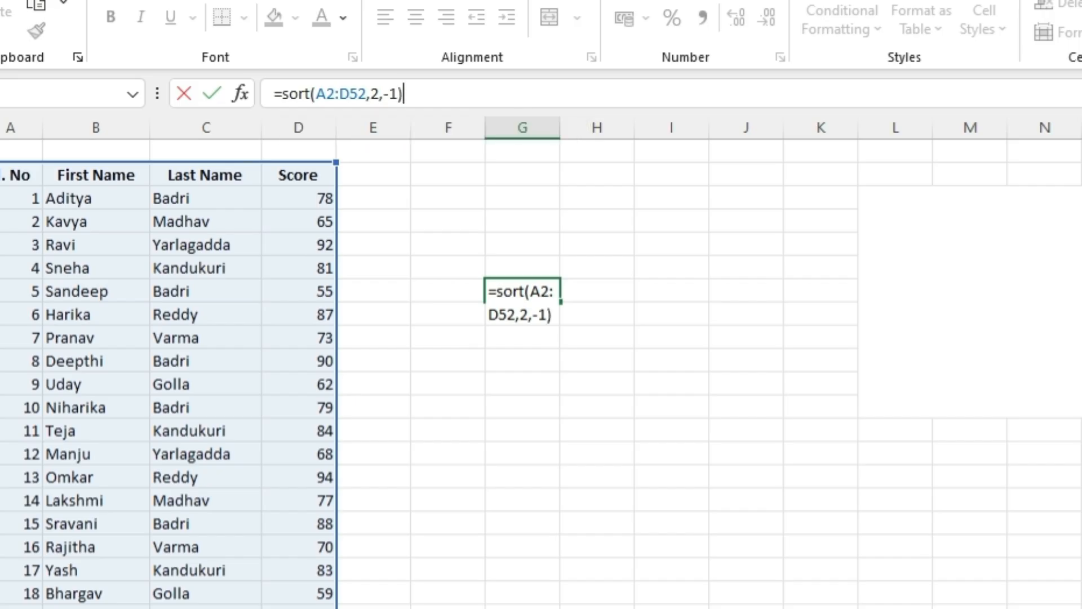
key("Return")
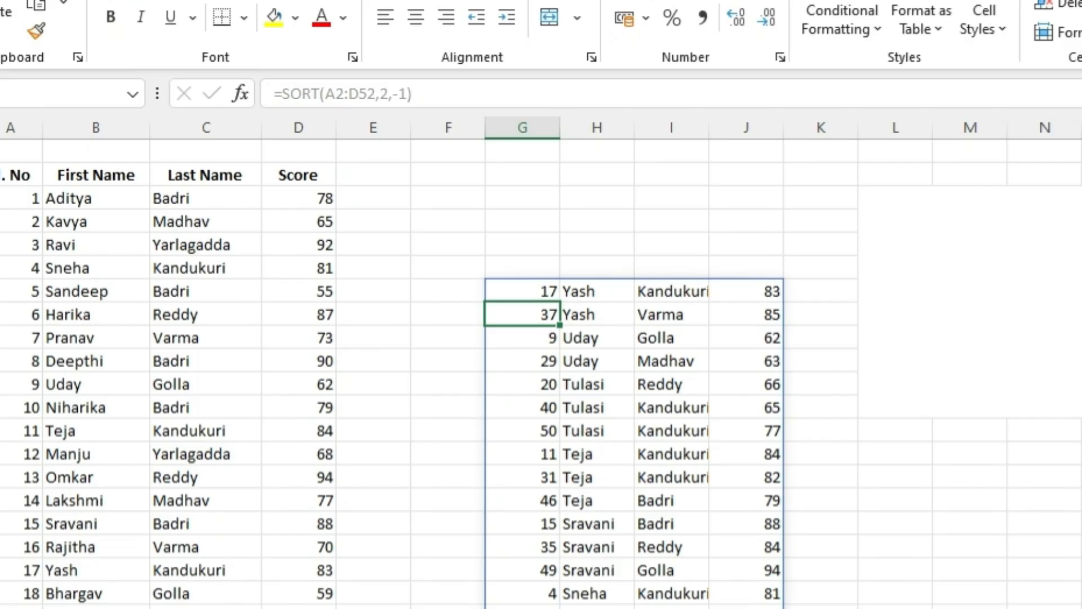
Look through the sorted output for the placement of the header row, and delete the SORT formula from G7.
scroll(541, 372, "down", 16)
scroll(541, 372, "up", 9)
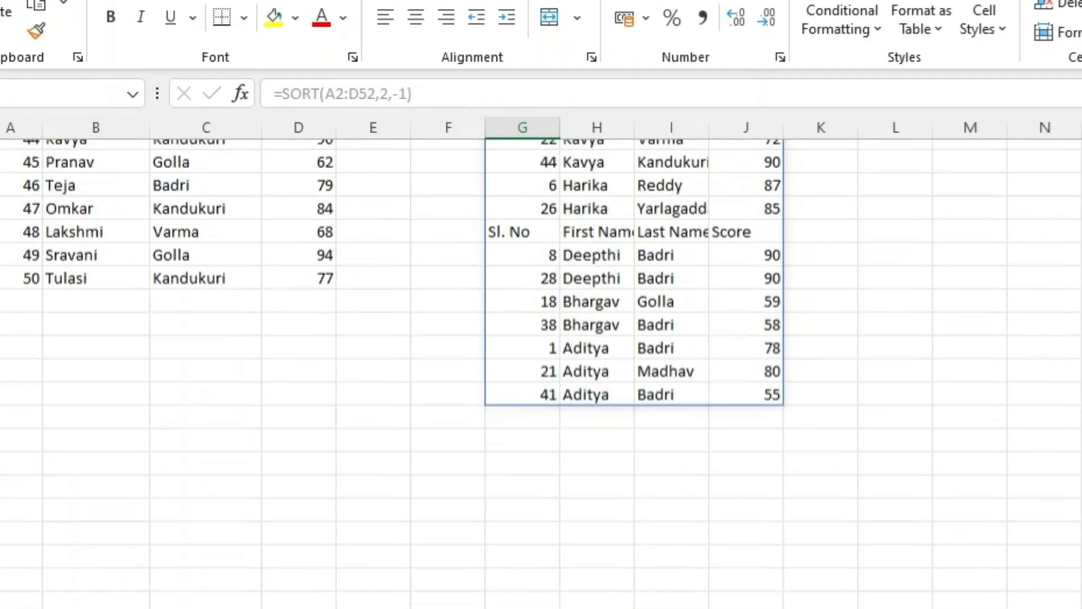
scroll(541, 372, "up", 7)
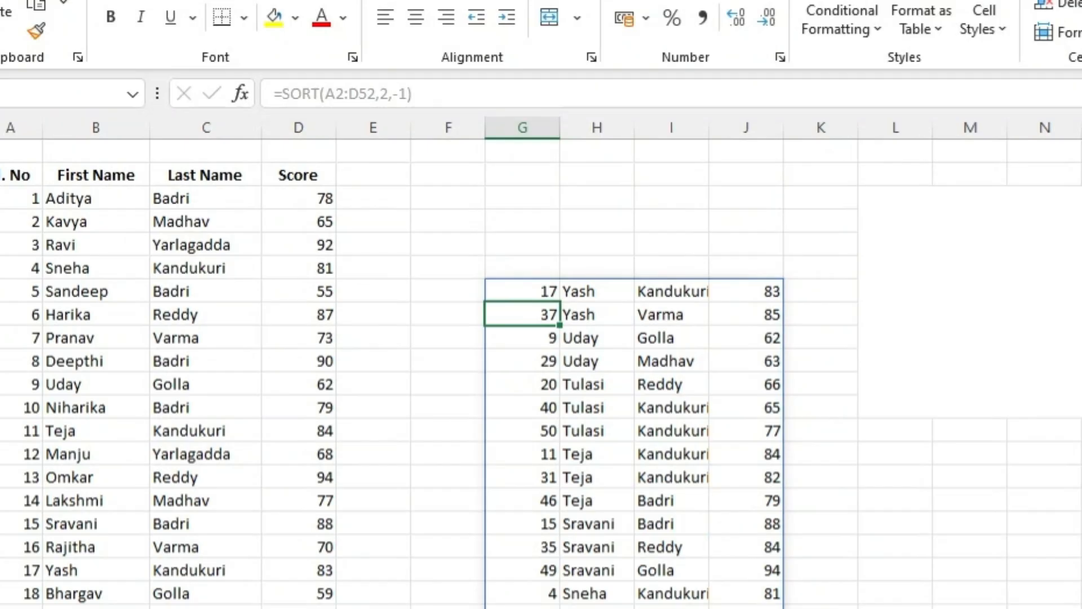
left_click(597, 291)
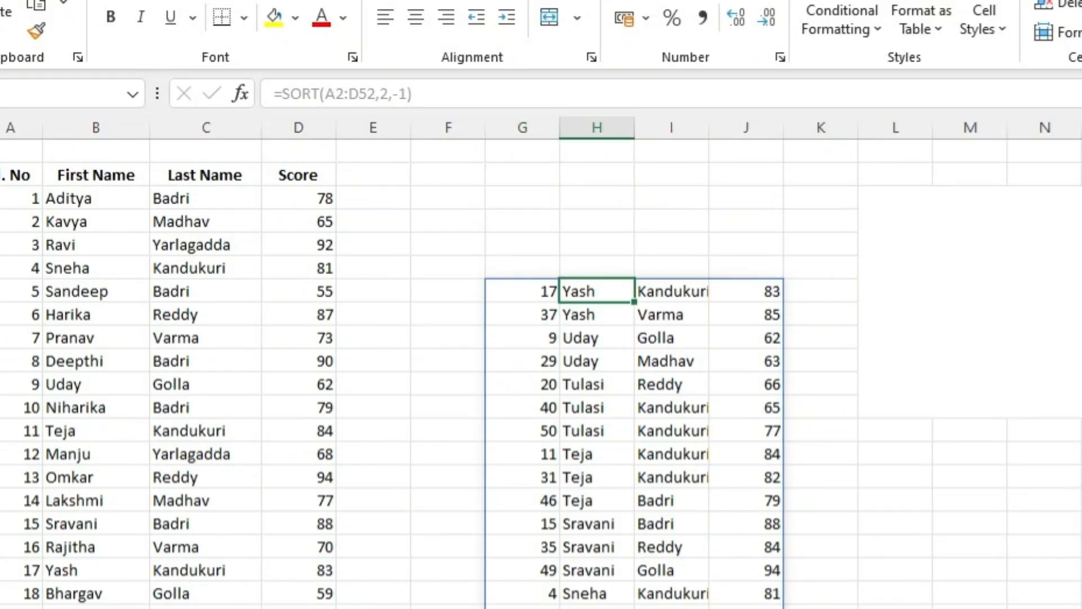
scroll(541, 372, "down", 3)
scroll(541, 372, "up", 3)
left_click(522, 291)
key("Delete")
Start a SORT formula in F3 with the student rows without headers, A3:D52, as the array.
left_click(21, 199)
scroll(542, 373, "down", 4)
scroll(541, 372, "up", 4)
left_click(448, 269)
type("=sort")
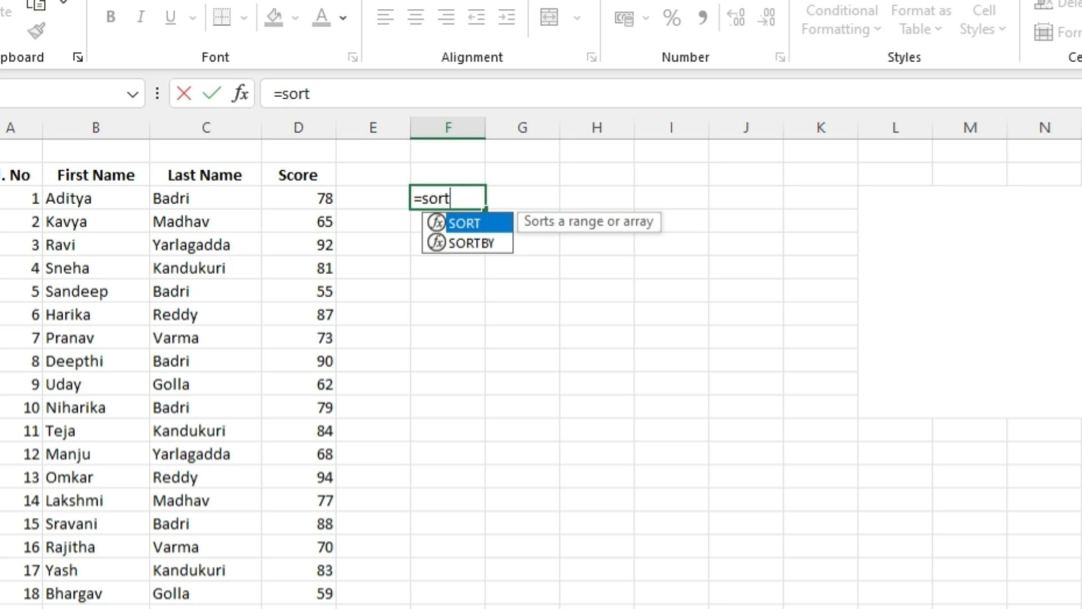
type("(")
left_click(21, 199)
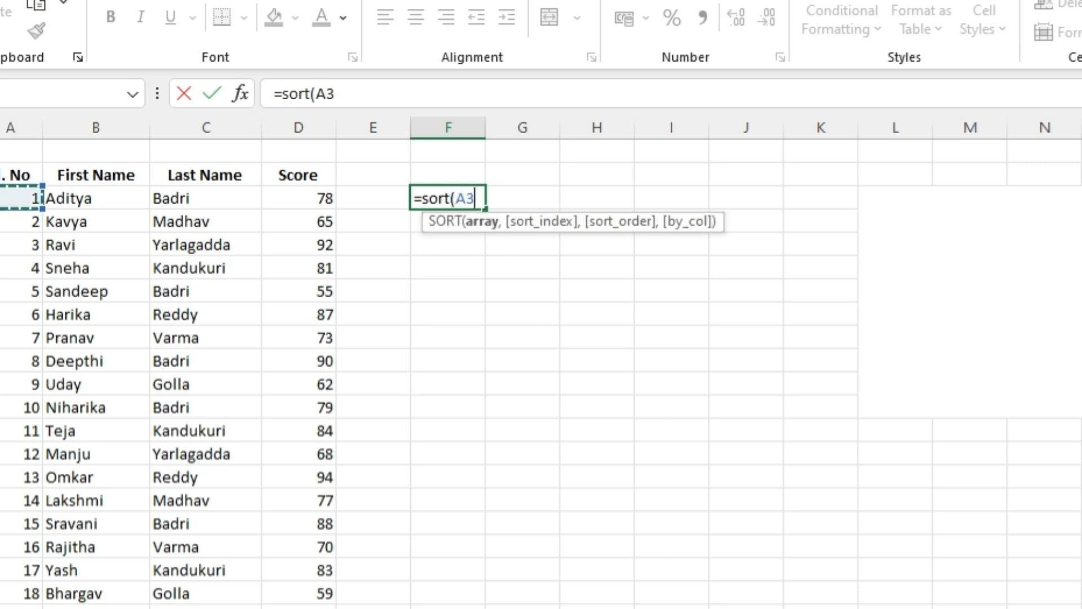
scroll(22, 199, "down", 17)
left_click(304, 153, "shift")
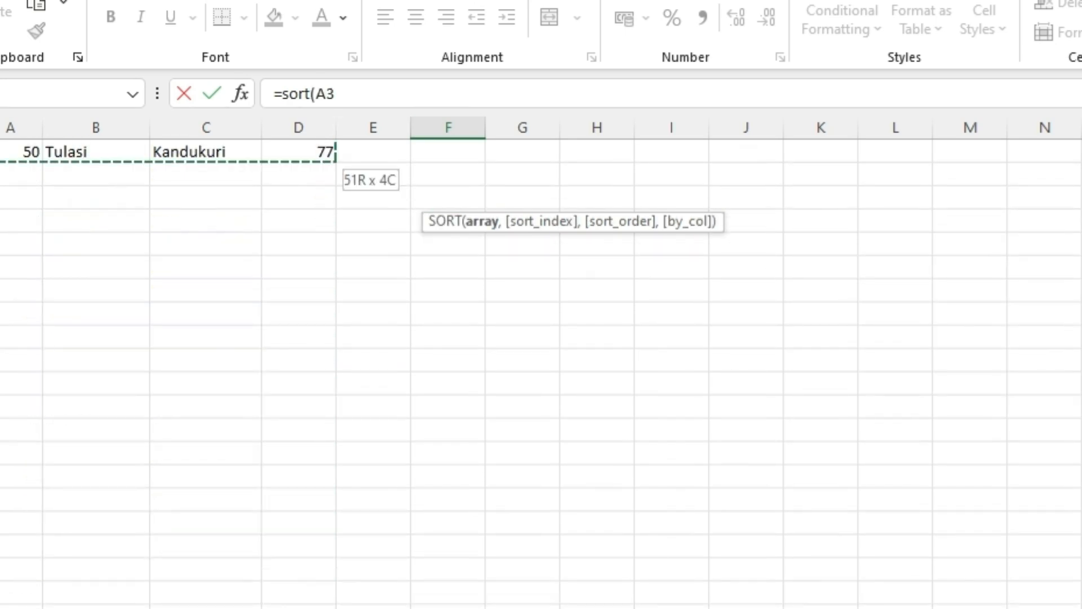
scroll(304, 153, "up", 17)
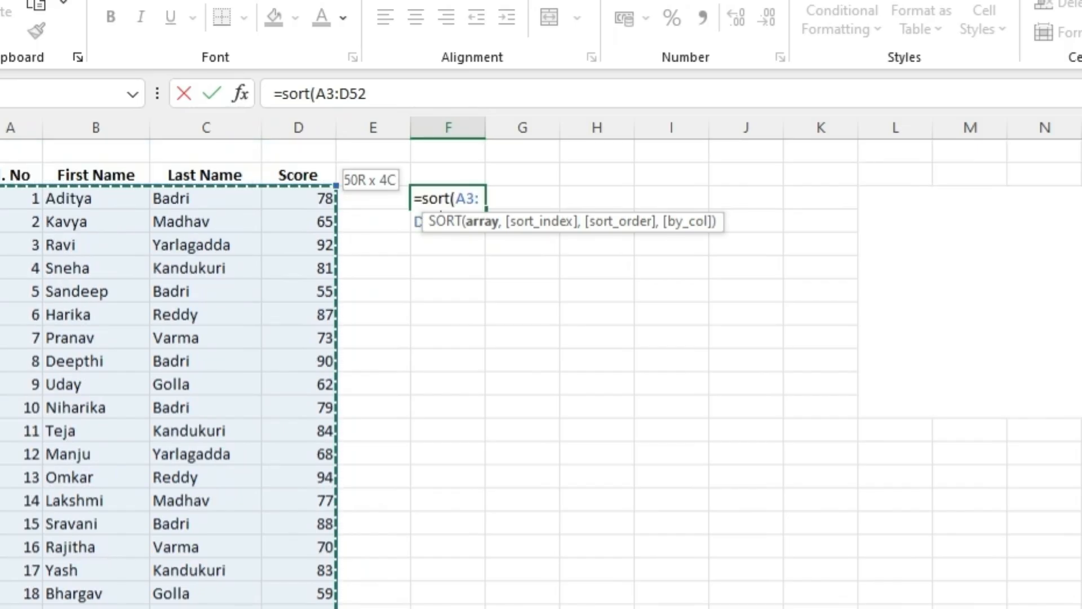
Complete the F3 formula with sort index 2 and ascending order as =sort(A3:D52,2,1).
left_click(369, 94)
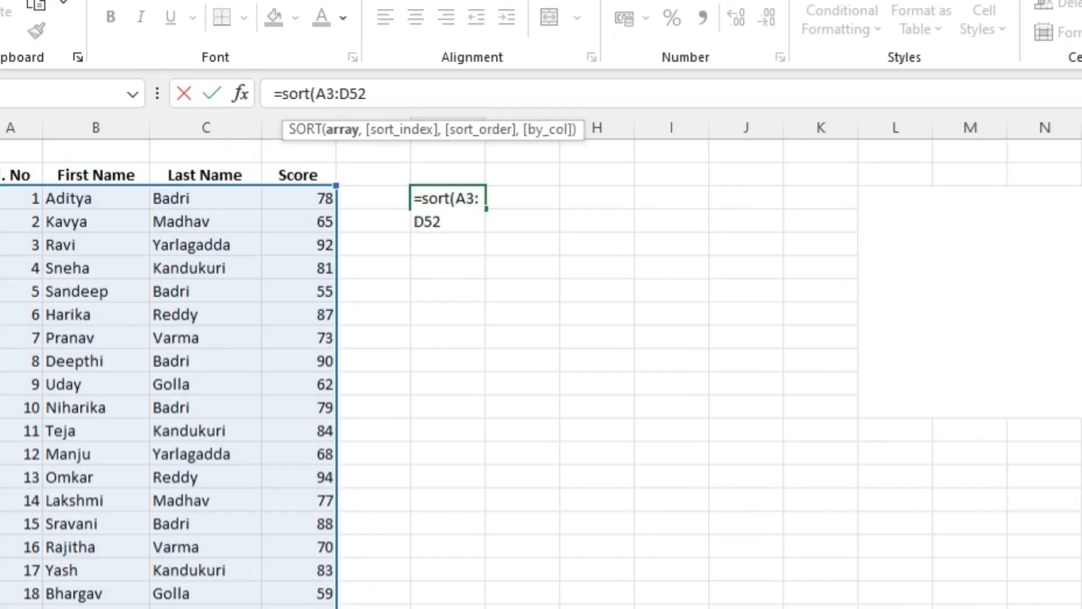
type(",")
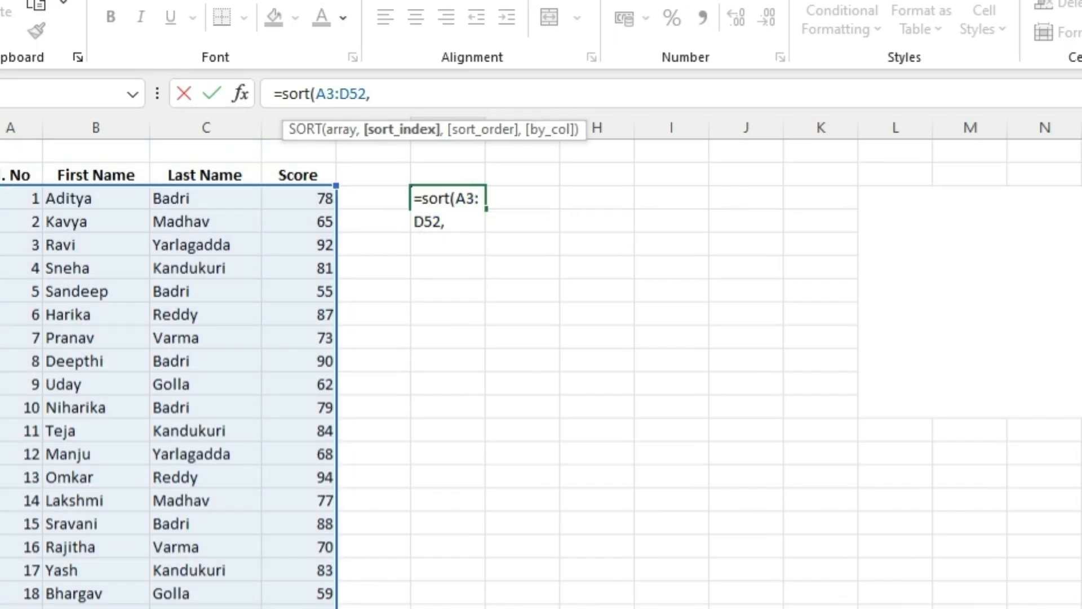
type("2,")
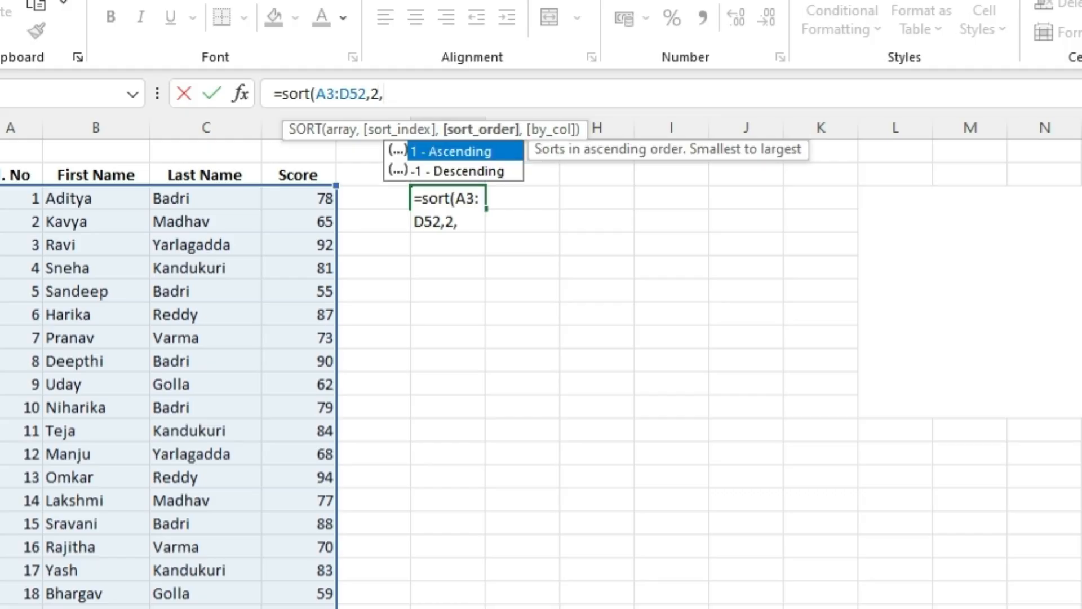
type("1)")
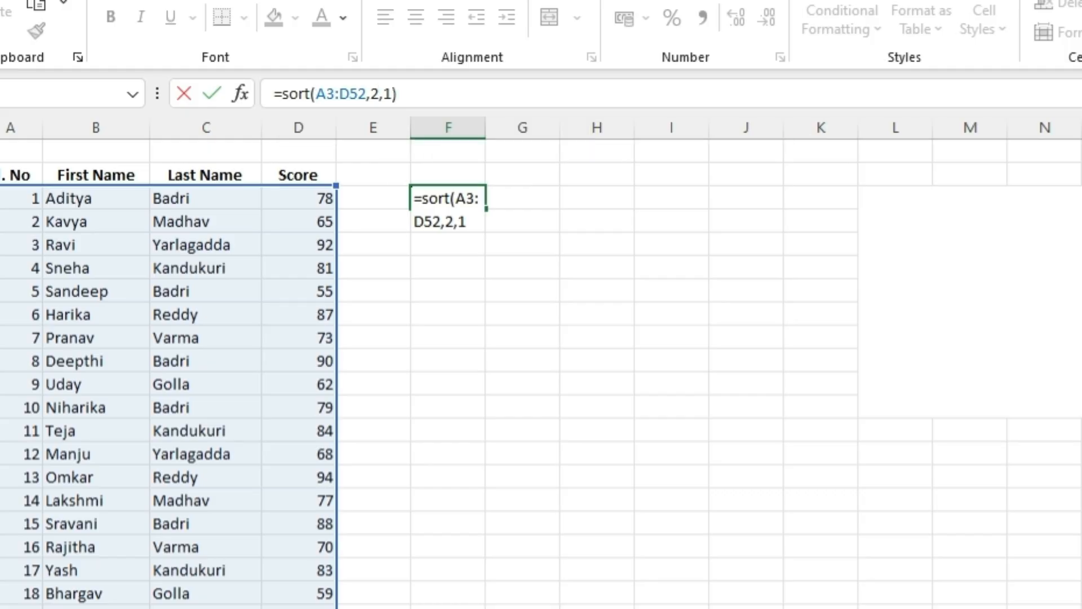
key("Return")
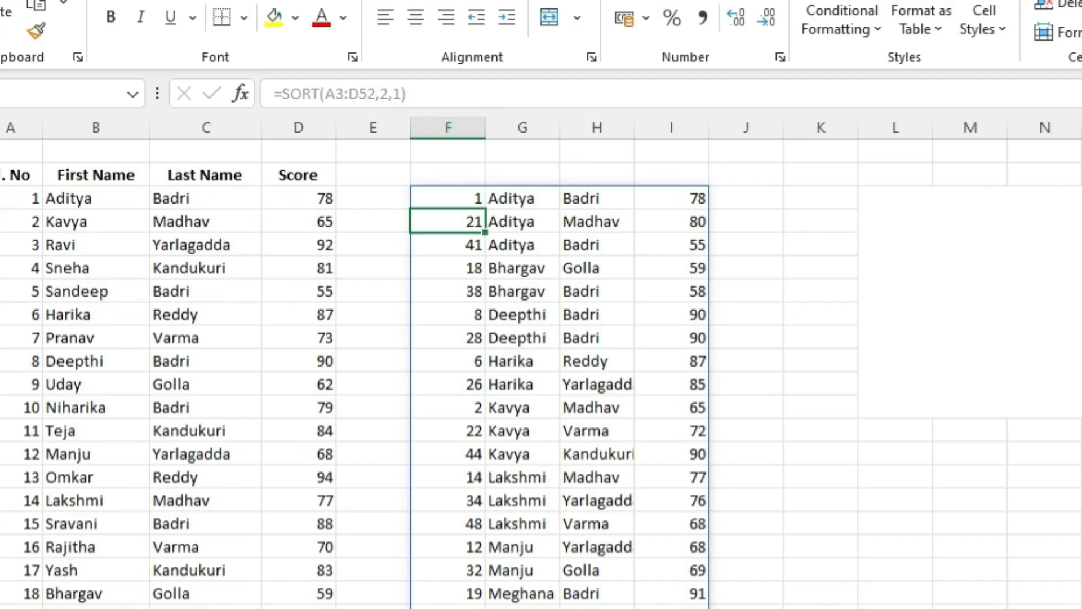
Look over the sorted rows, delete the SORT formula from F3, and start a SORTBY formula in F5.
scroll(541, 372, "down", 12)
scroll(541, 372, "up", 9)
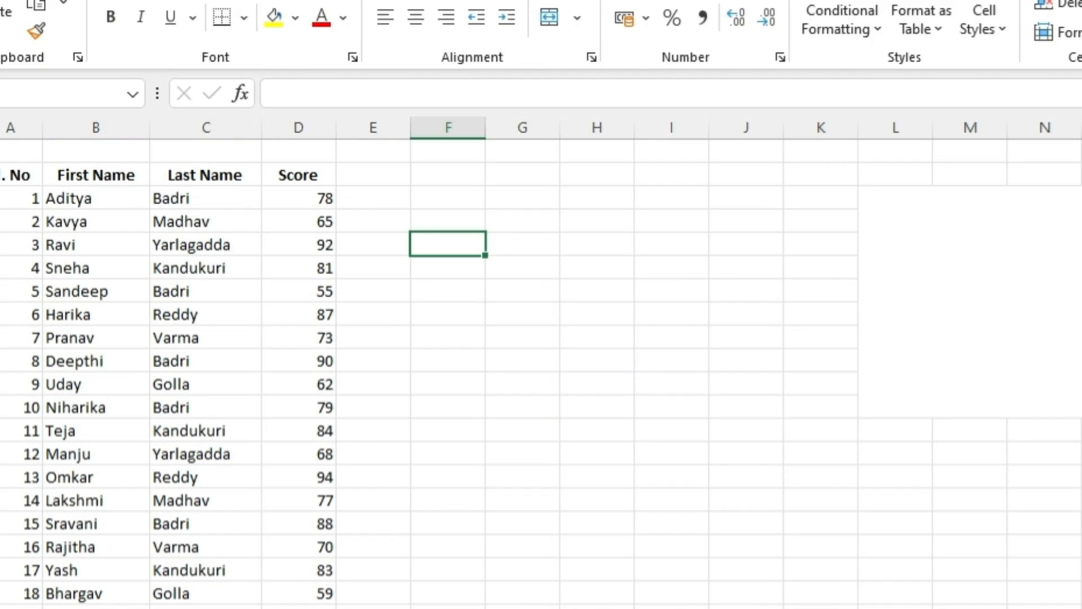
type("=softy")
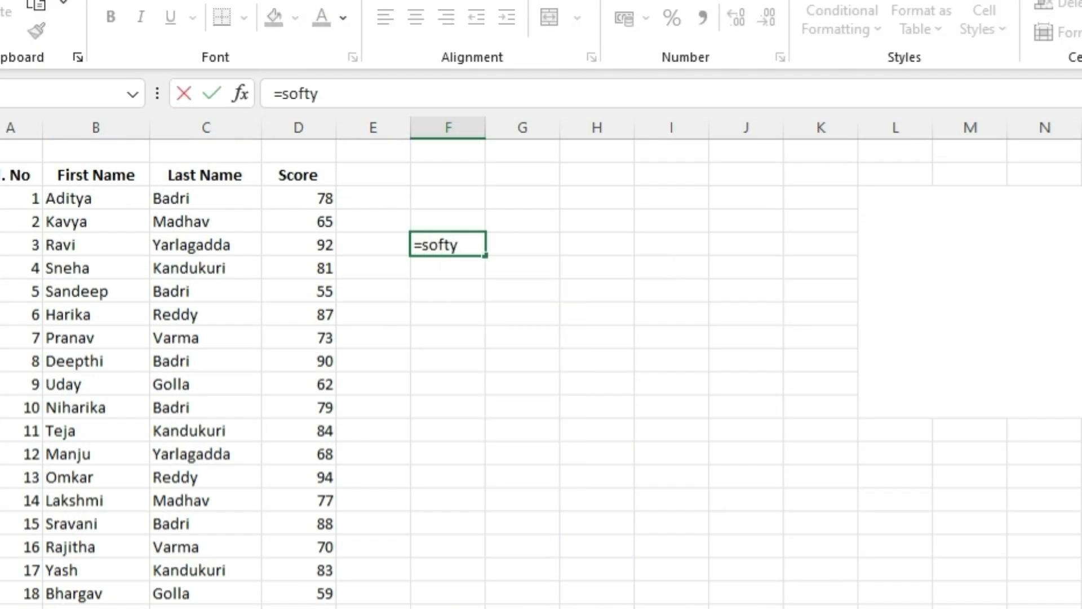
key("BackSpace")
key("BackSpace")
key("BackSpace")
type("rt")
key("Down")
key("Tab")
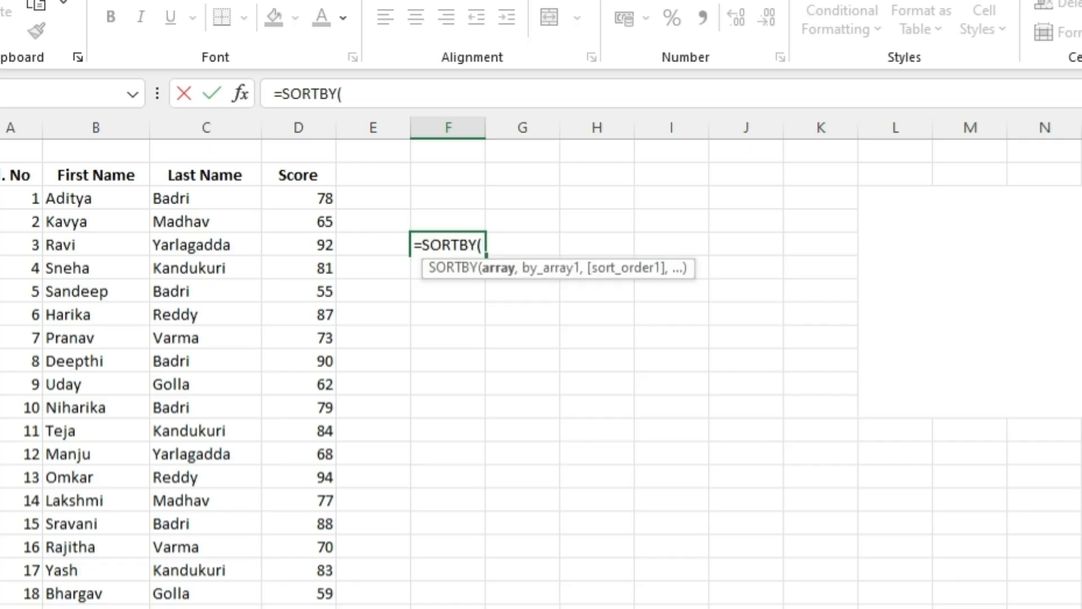
Set the student data A3:D52 as the array of the SORTBY formula and continue to the by_array1 argument.
left_click(20, 199)
key("ctrl+shift+Down")
key("ctrl+shift+Right")
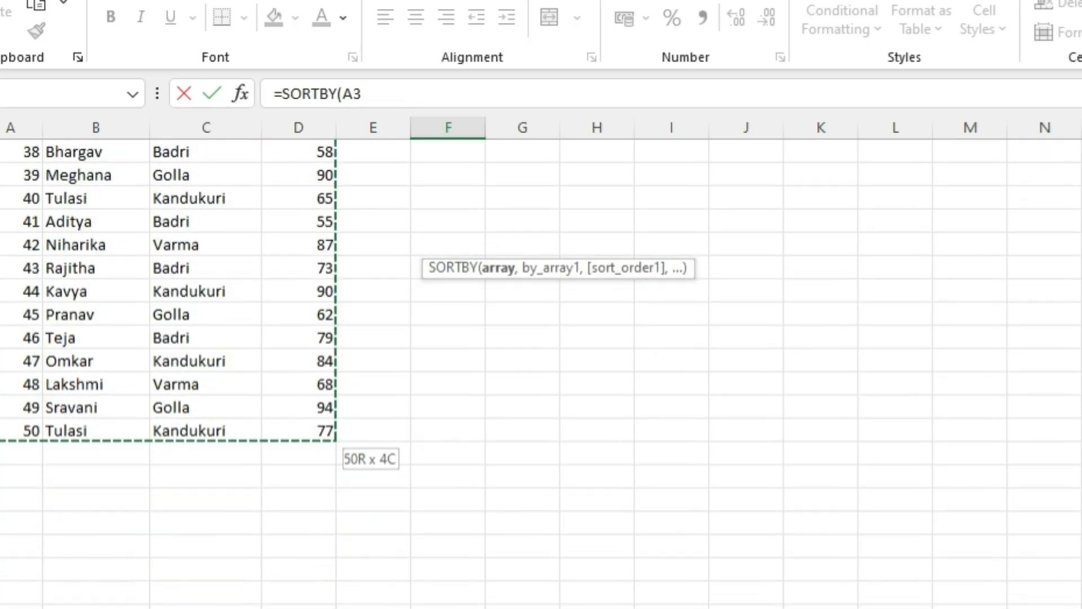
scroll(169, 372, "up", 5)
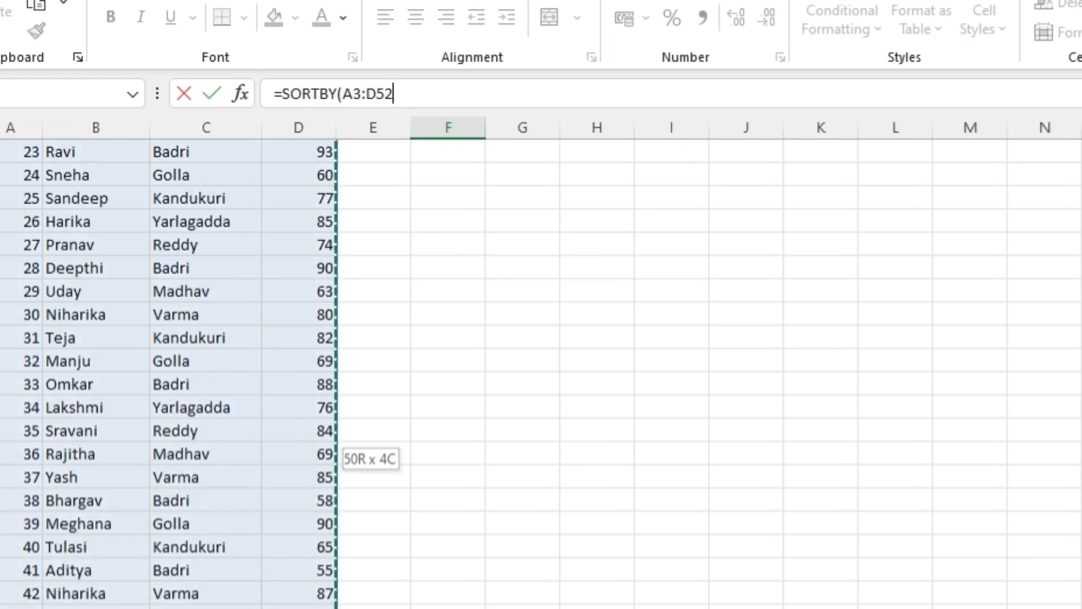
scroll(169, 372, "up", 8)
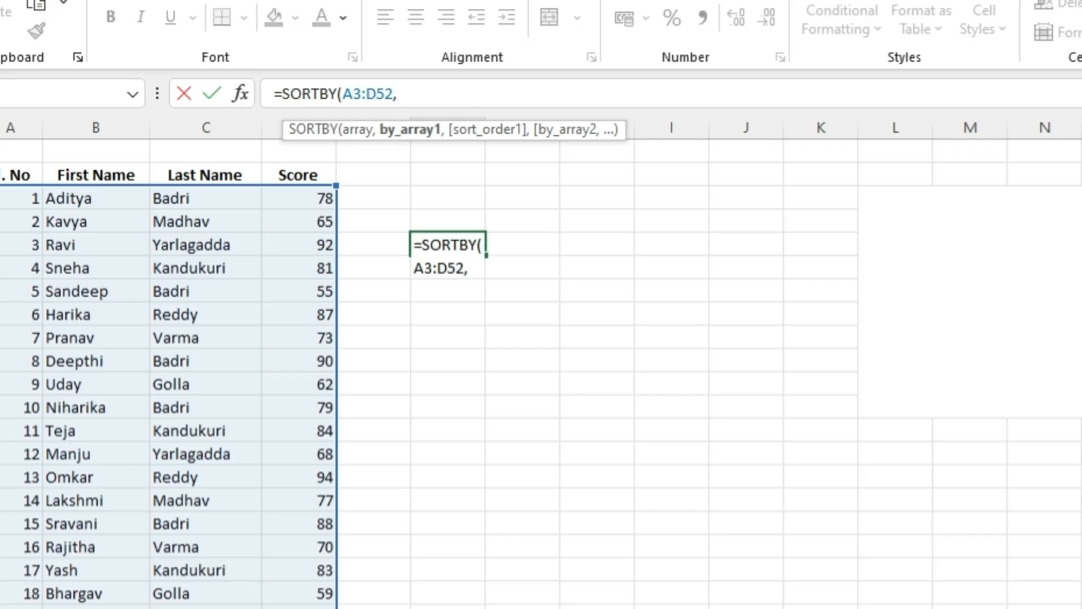
Set the first names B3:B52 as the first sort key, with ascending order 1.
left_click(96, 199)
scroll(96, 198, "down", 13)
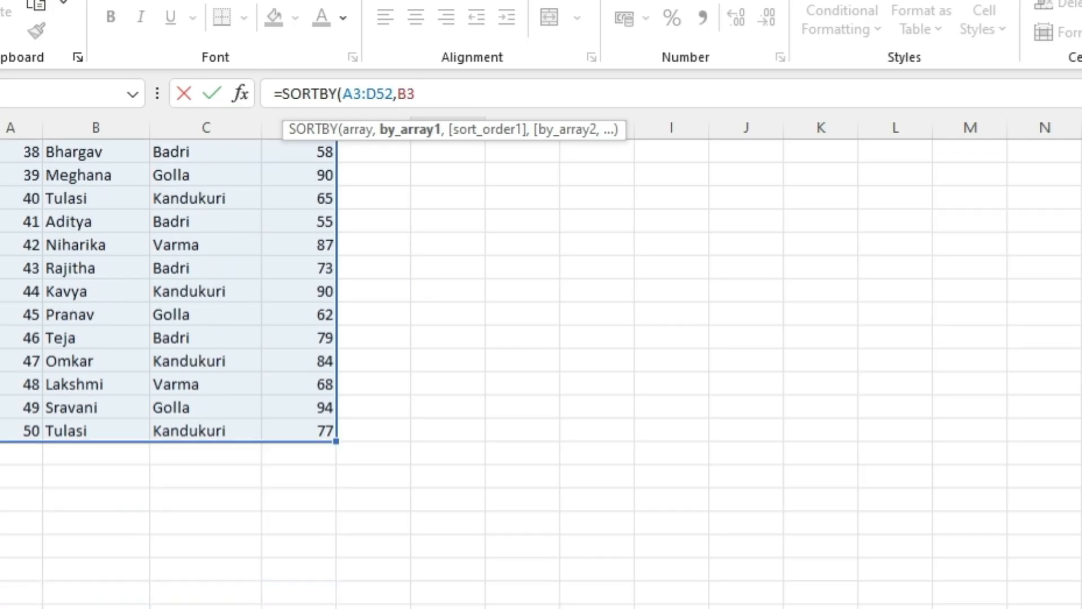
left_click(96, 431, "shift")
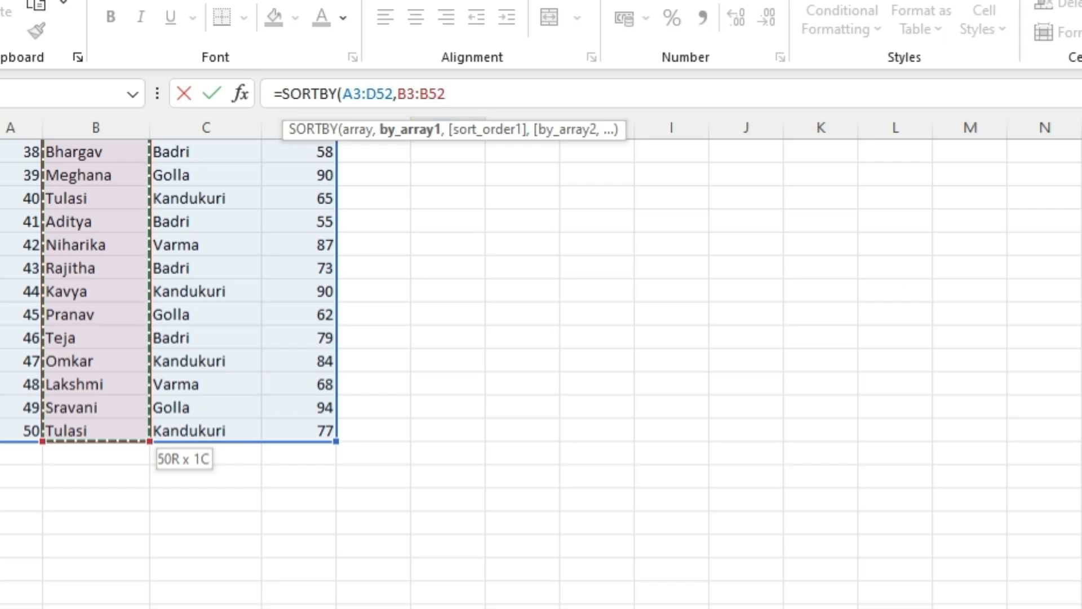
type(",")
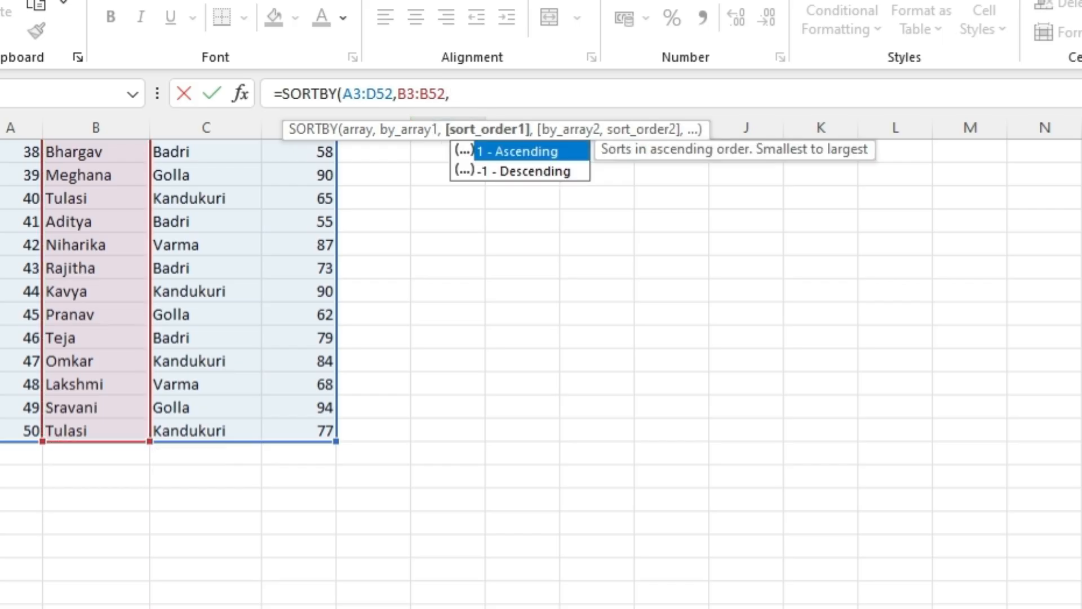
type("1,")
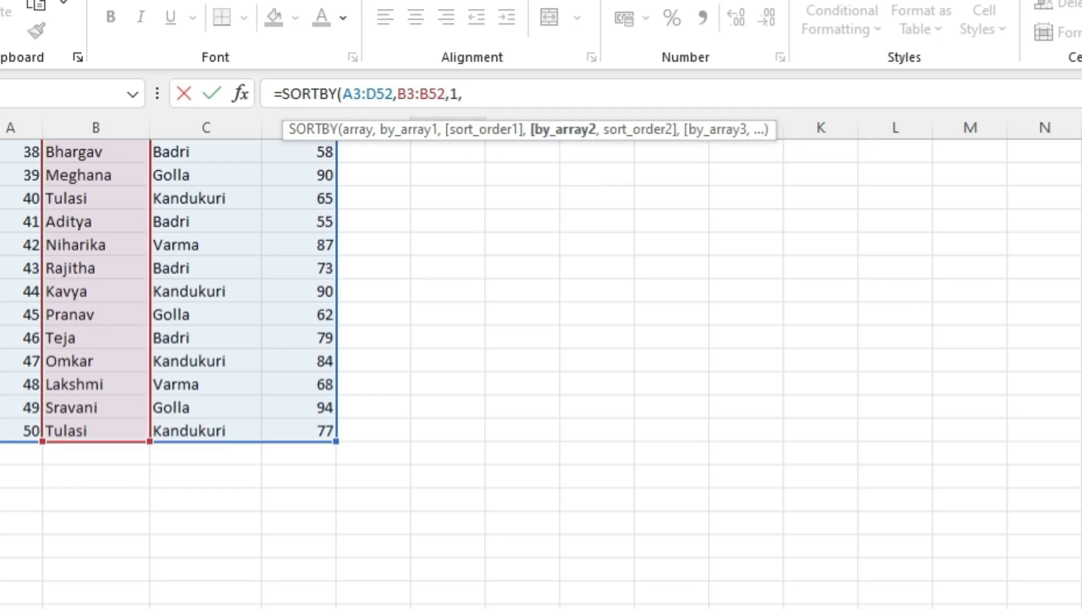
Add the last names C3:C52 as the second sort key, with ascending order 1.
scroll(169, 366, "up", 8)
scroll(169, 366, "up", 5)
type("C3")
scroll(170, 366, "down", 13)
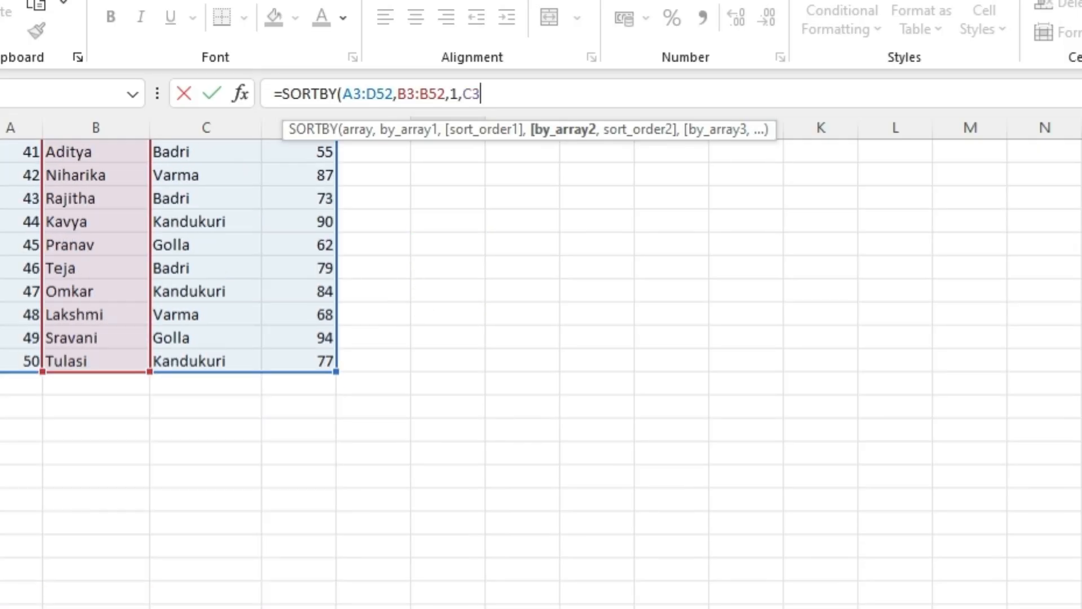
key("ctrl+shift+Down")
type(",1")
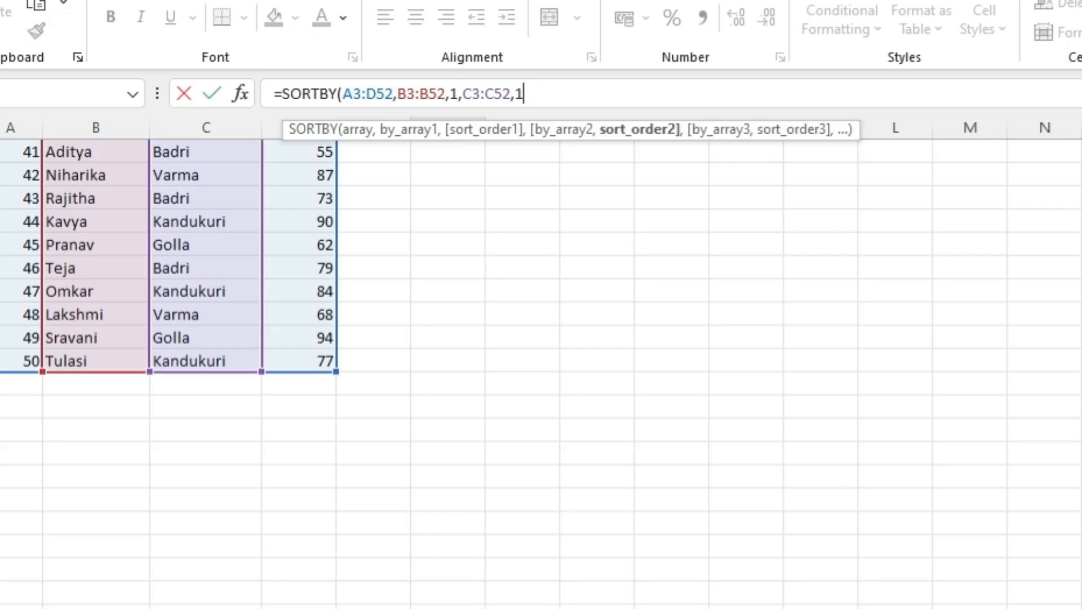
Finish the F5 formula as =SORTBY(A3:D52,B3:B52,1,C3:C52,1) and check the order of first and last names in its output.
type(")")
scroll(597, 338, "up", 9)
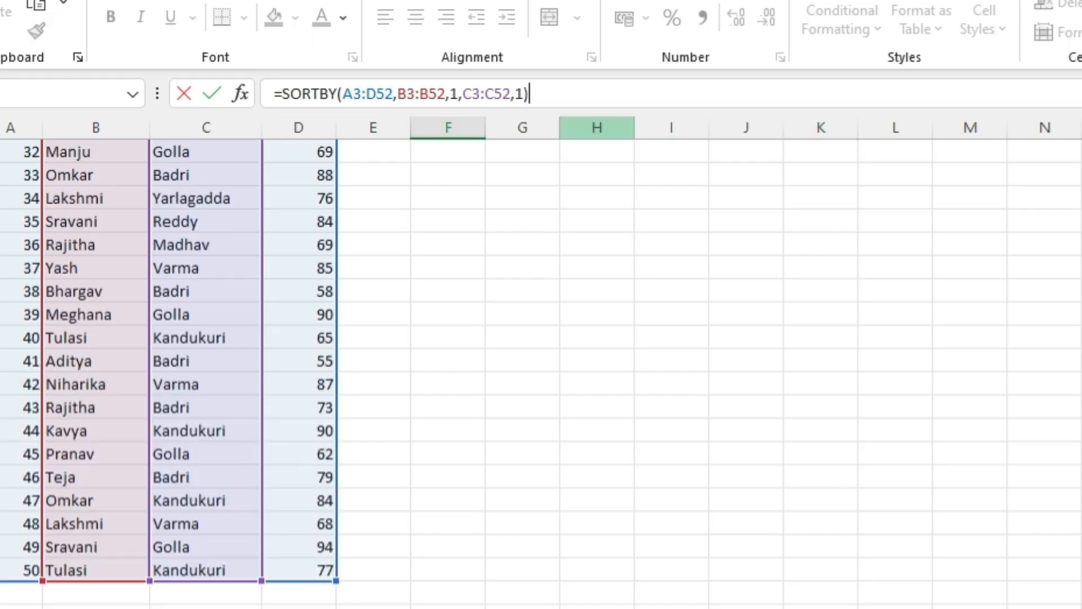
scroll(541, 338, "up", 5)
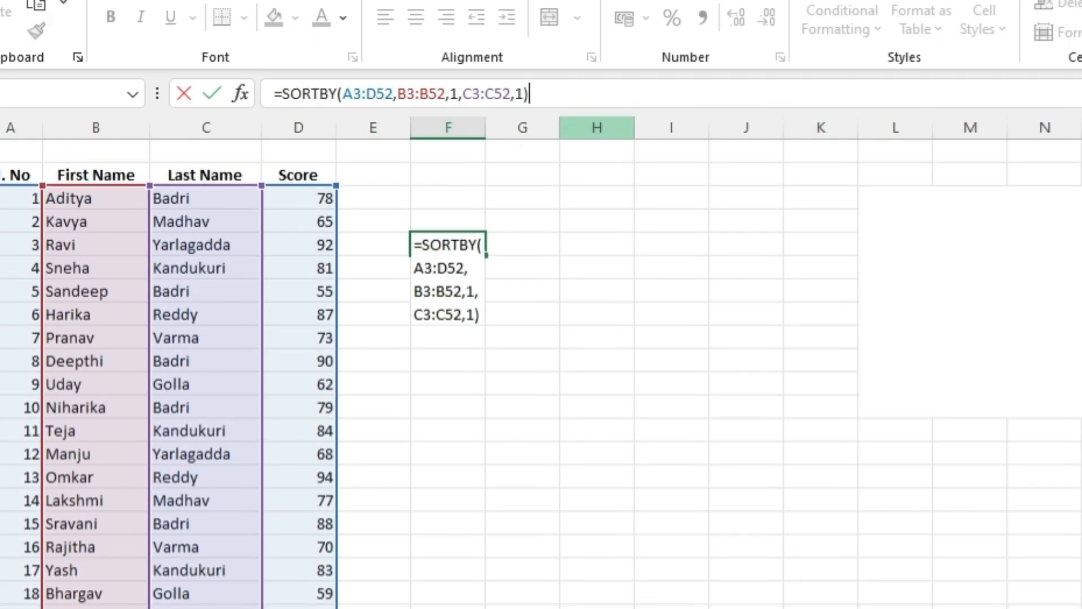
key("Return")
left_click_drag(512, 245, 513, 478)
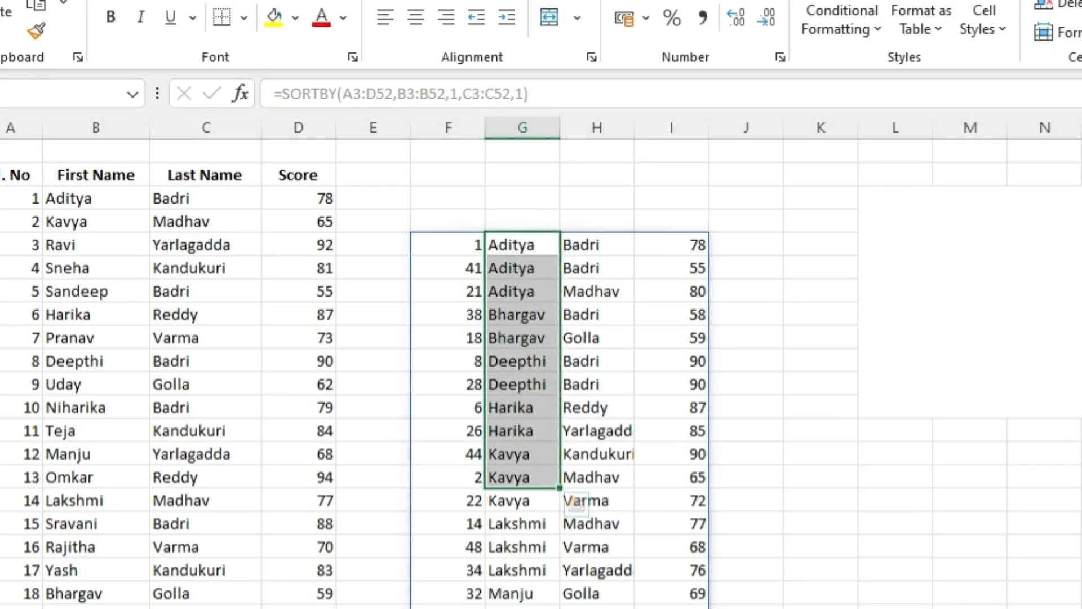
left_click_drag(596, 245, 596, 361)
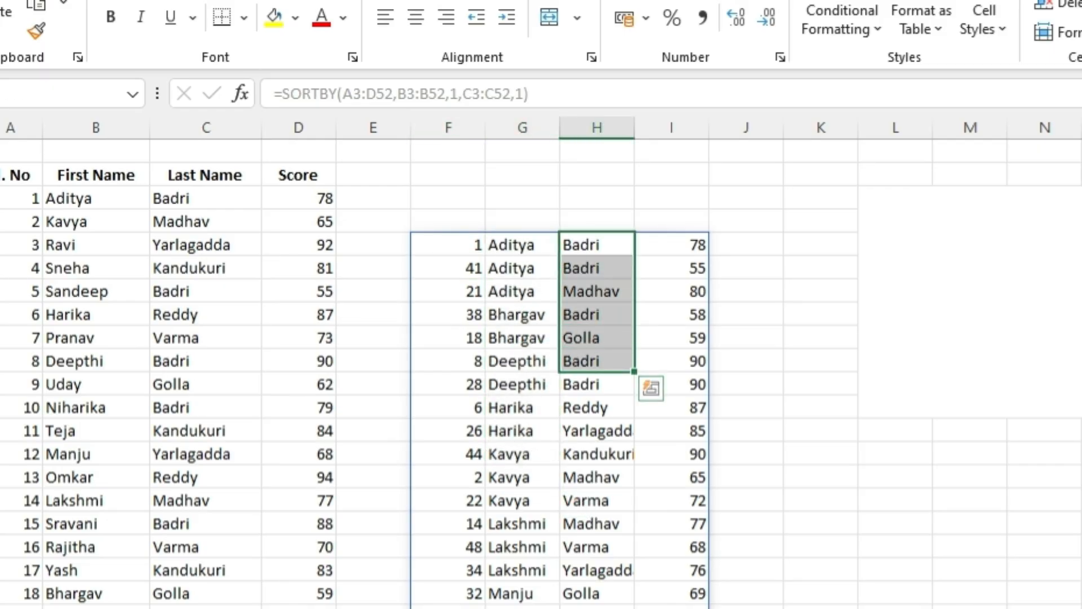
double_click(459, 245)
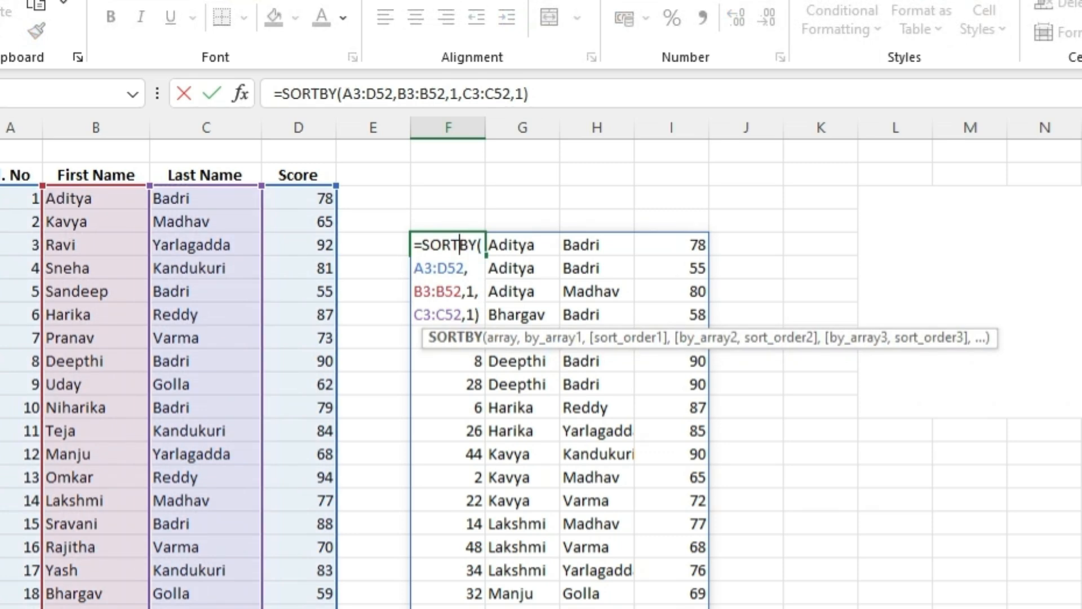
left_click(524, 94)
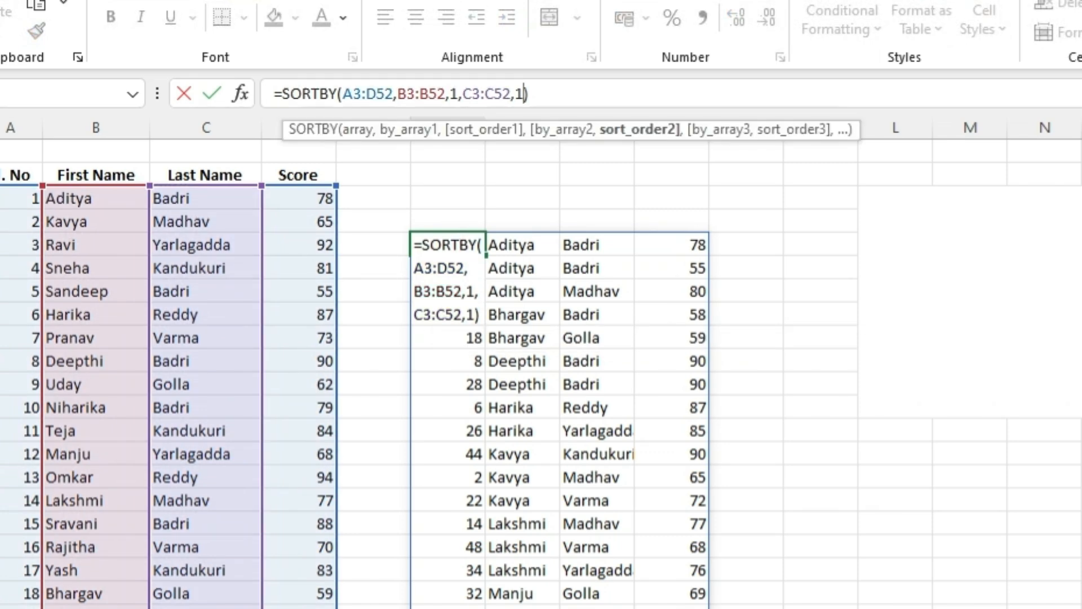
left_click(299, 198)
scroll(299, 361, "down", 2)
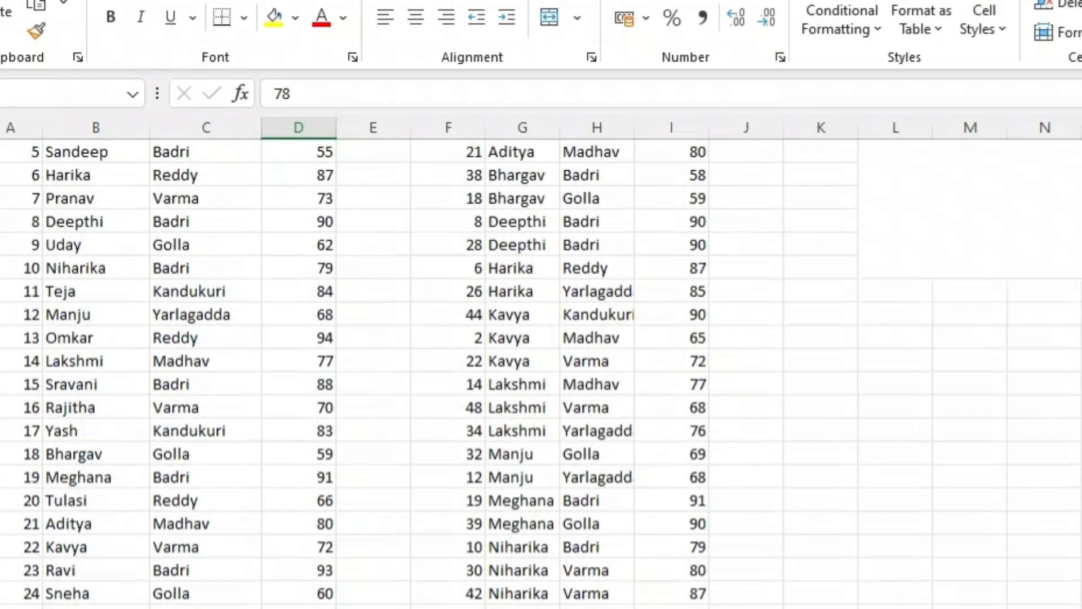
scroll(298, 361, "up", 2)
Add the scores D3:D52 as a third, descending sort key, making the F5 formula =SORTBY(A3:D52,B3:B52,1,C3:C52,1,D3:D52,-1).
double_click(451, 245)
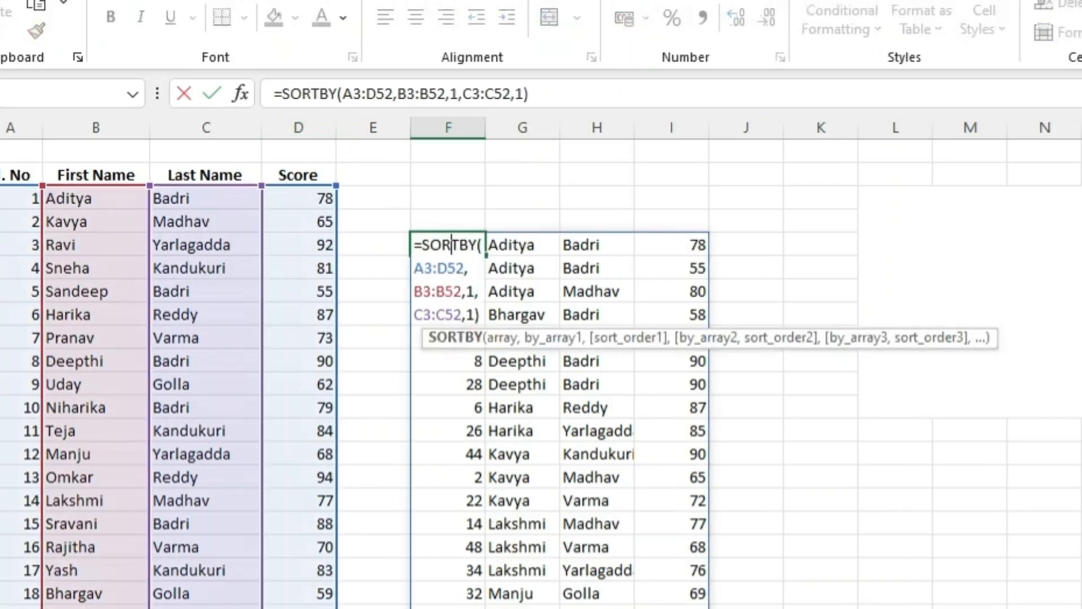
left_click(524, 94)
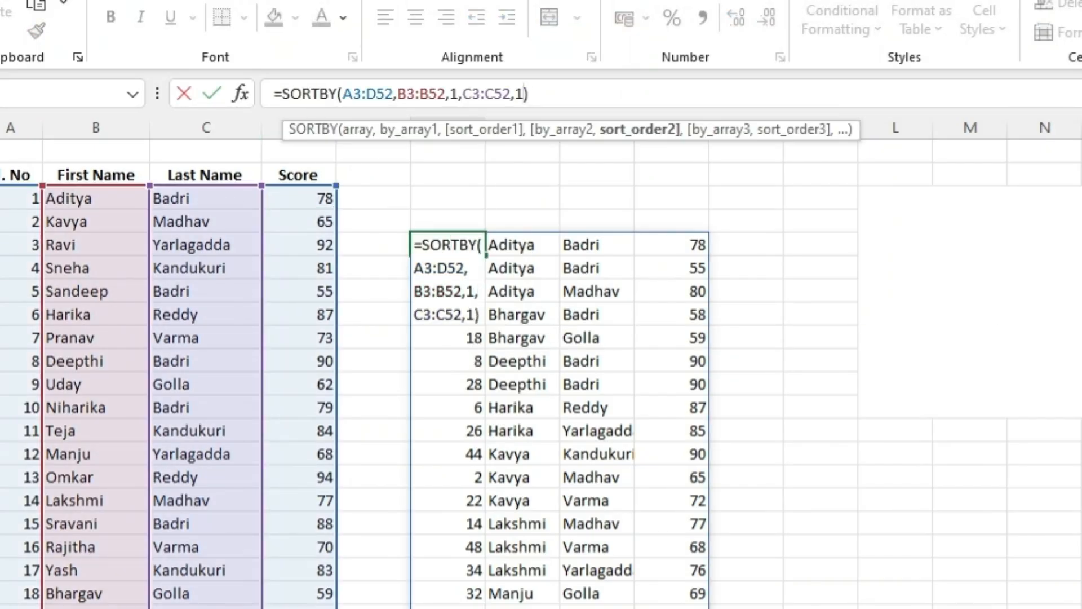
type(",")
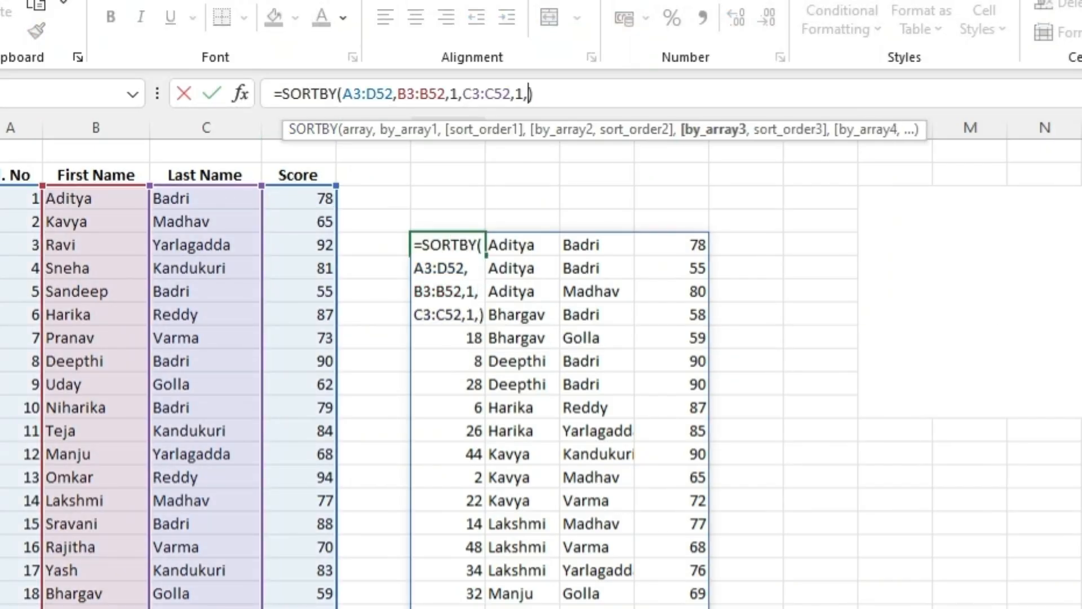
type("D3")
scroll(395, 366, "down", 14)
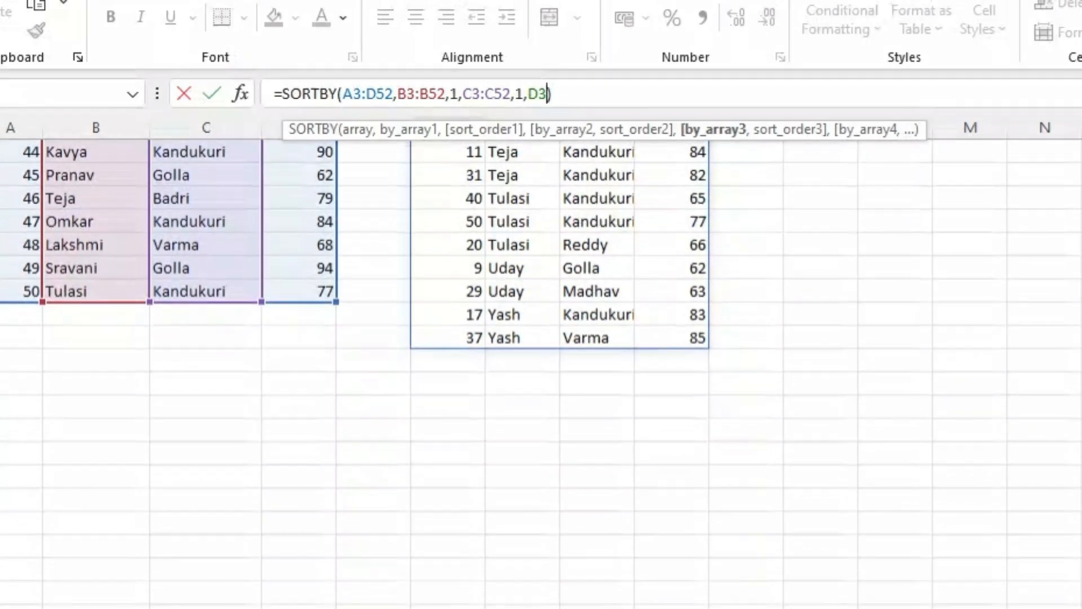
key("ctrl+shift+Down")
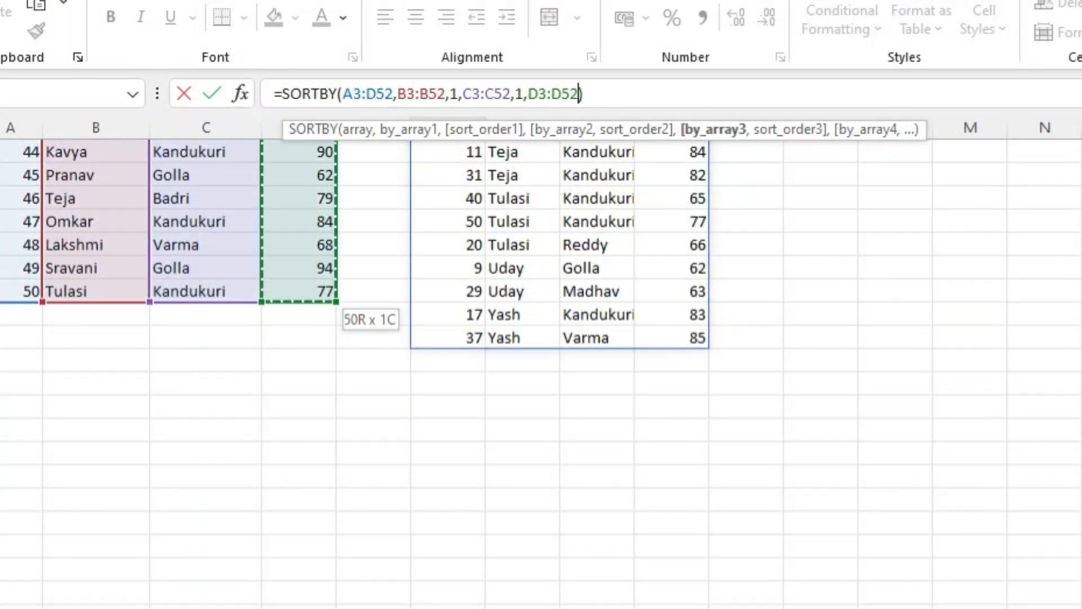
type(",-1")
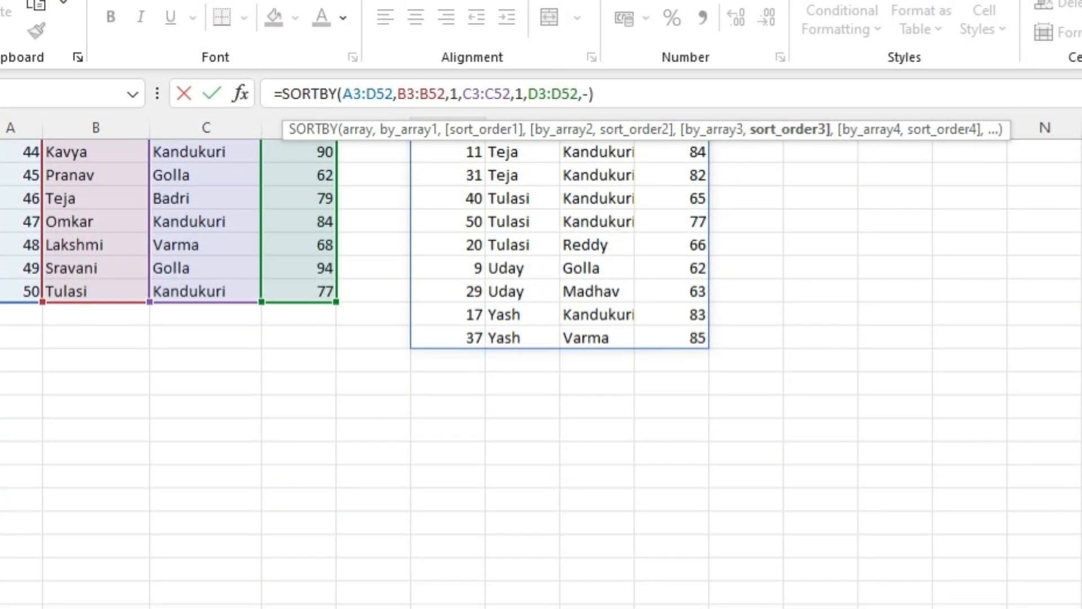
key("Return")
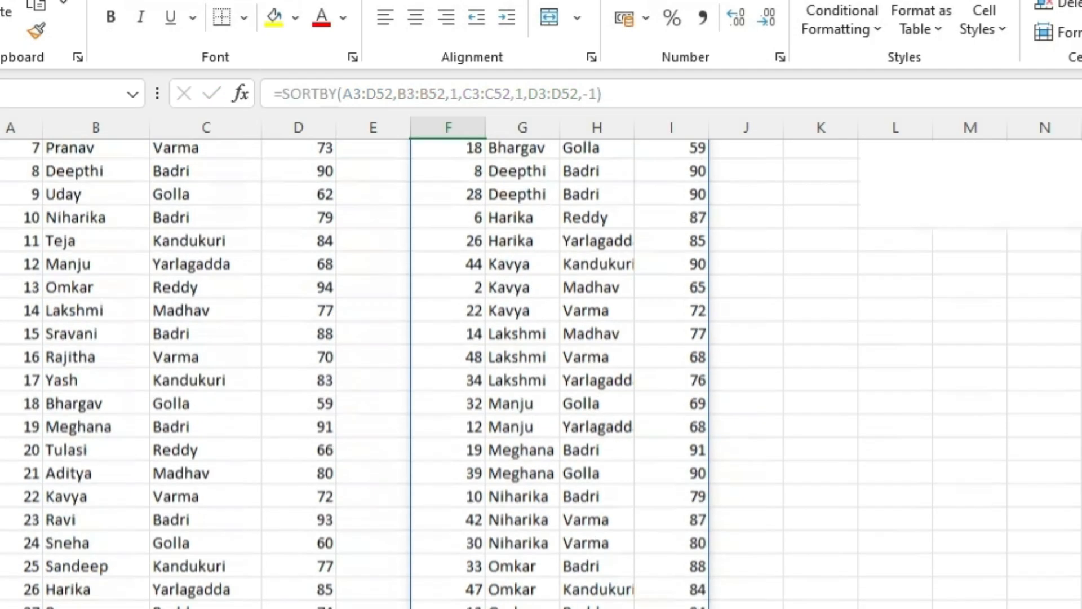
Change the score order in the F5 SORTBY formula to ascending (1) and compare the scores of students with identical names in the output.
scroll(541, 372, "up", 2)
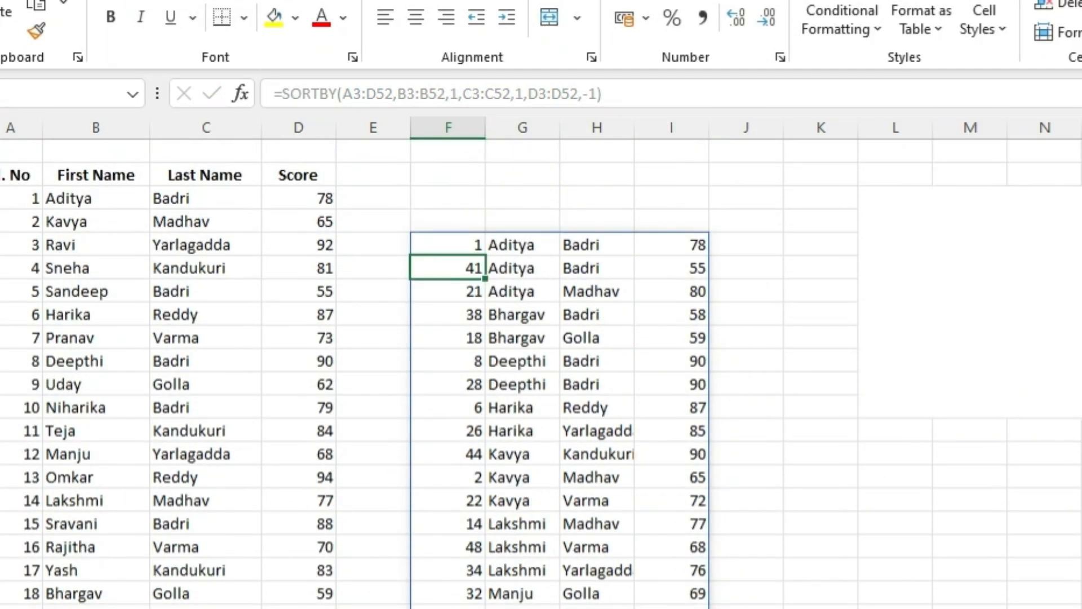
left_click(672, 245)
left_click(672, 269)
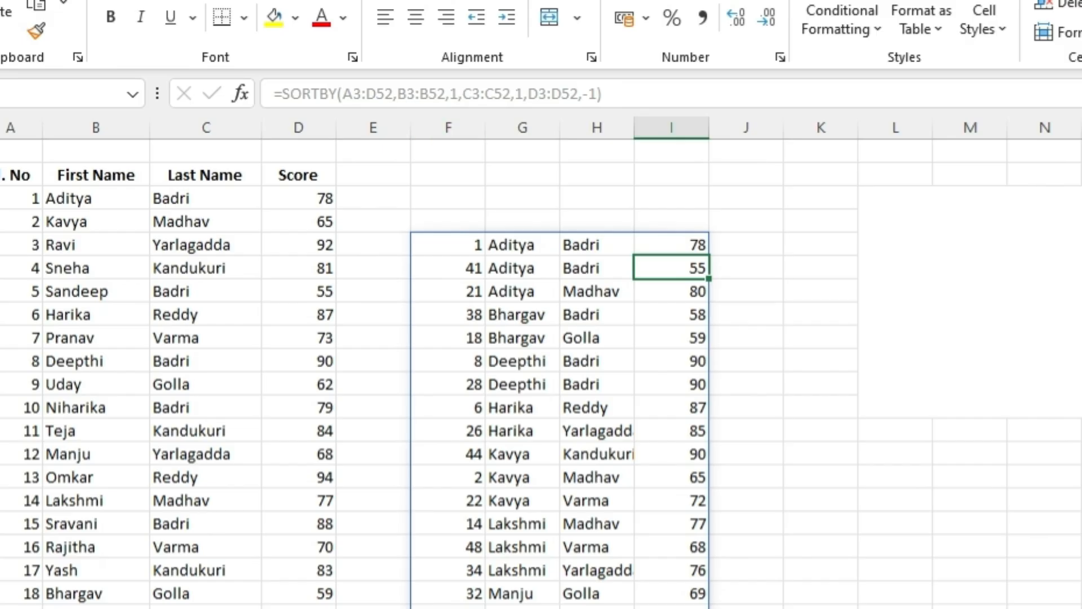
double_click(460, 245)
left_click(589, 94)
key("BackSpace")
key("Return")
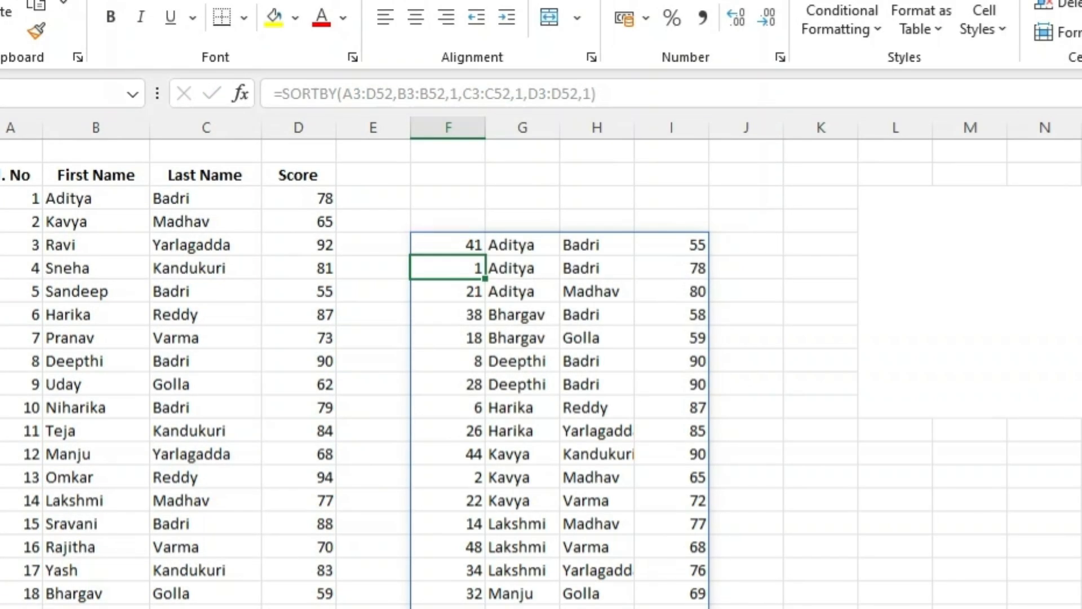
left_click(671, 245)
left_click(671, 268)
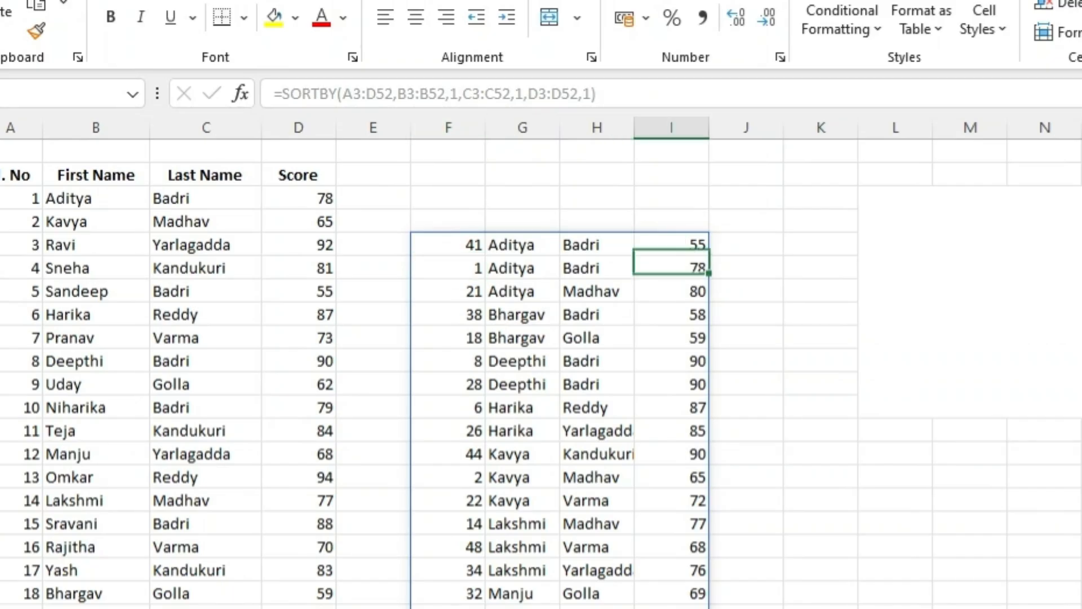
scroll(542, 372, "down", 5)
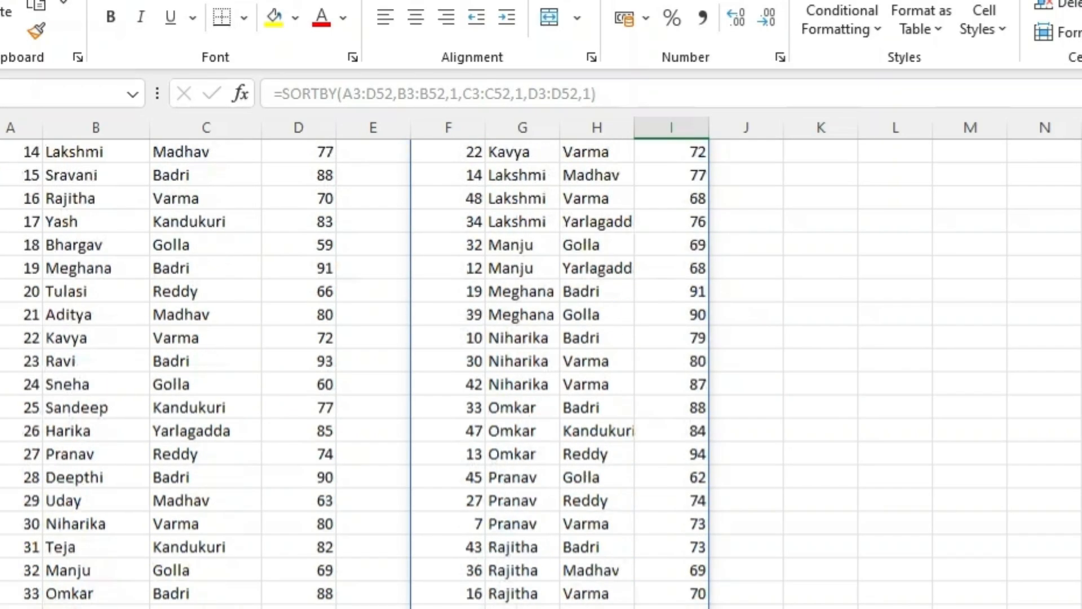
scroll(541, 372, "up", 5)
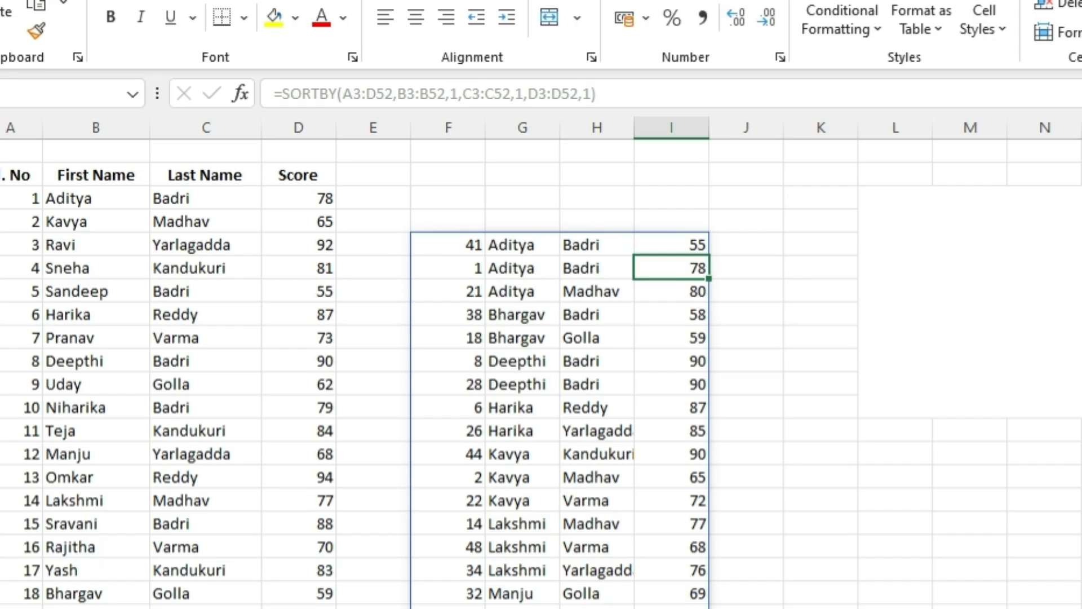
Copy the whole source student table, including its headers, switch to ChatGPT and send the table as a message.
left_click(17, 175)
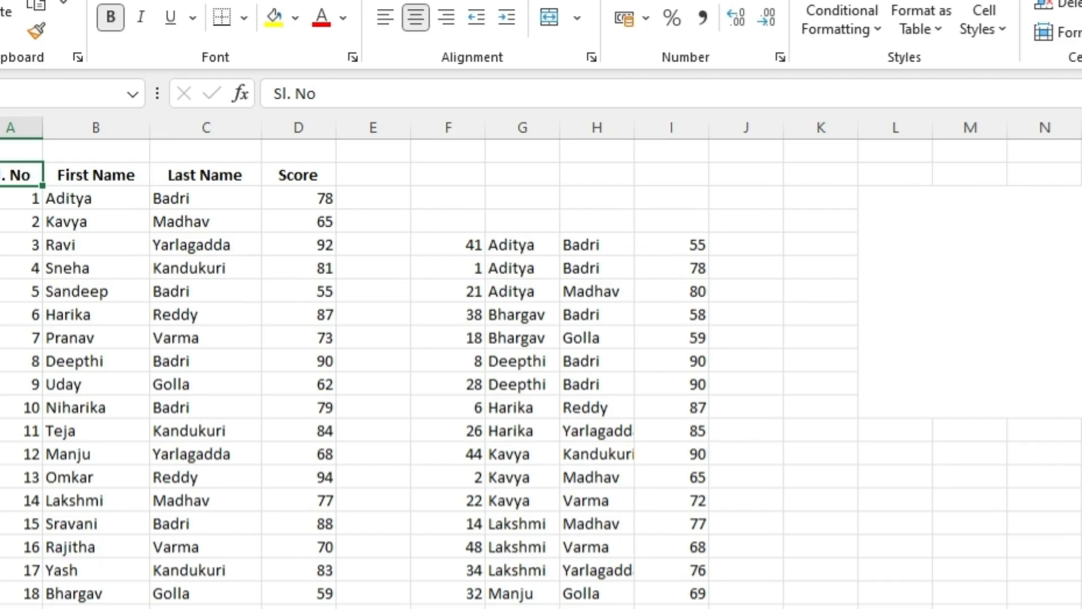
scroll(541, 372, "down", 13)
scroll(541, 372, "down", 1)
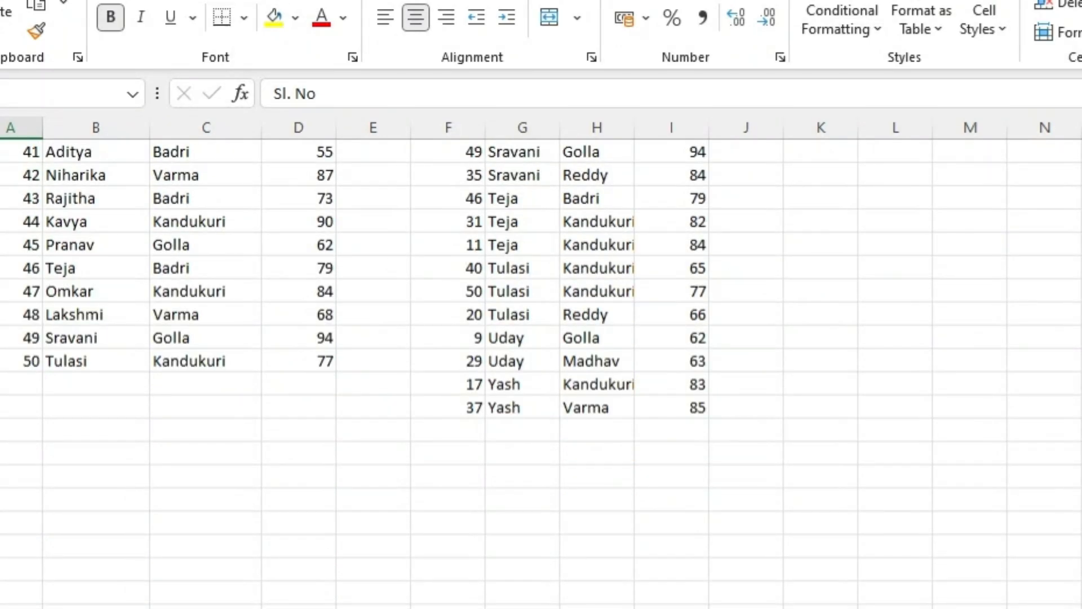
key("ctrl+a")
key("ctrl+c")
scroll(541, 372, "up", 13)
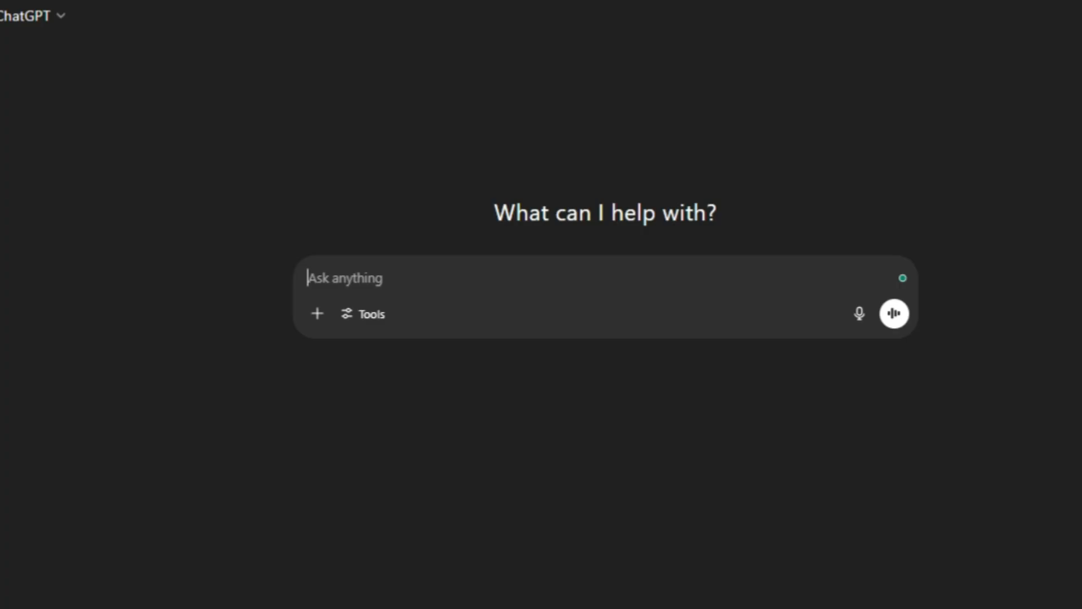
key("ctrl+v")
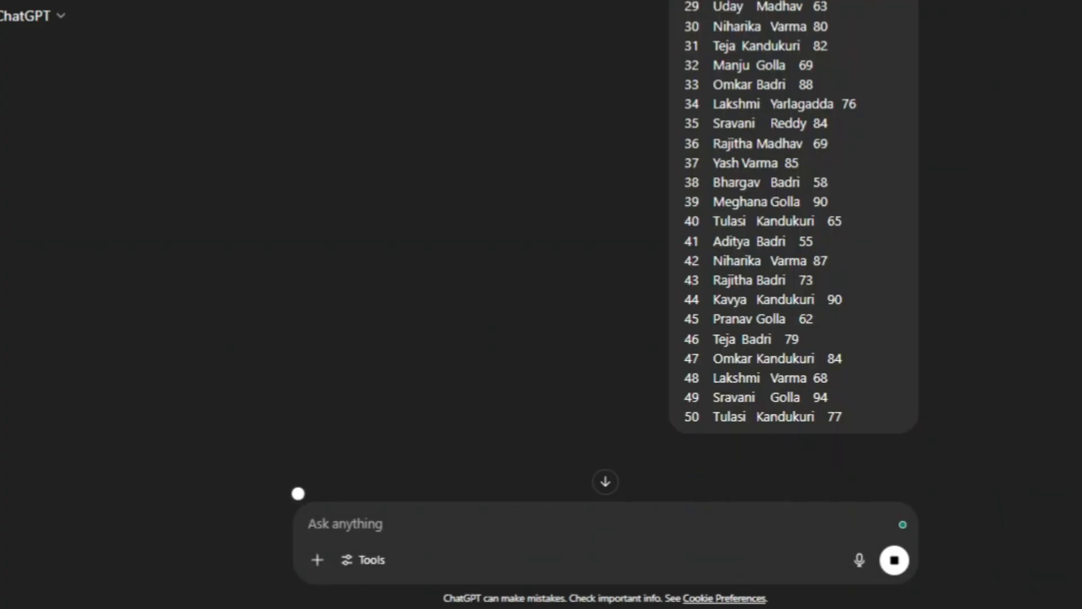
Send the prompt "generate excel file with sorting fristname than by second name in ascending".
type("generate ")
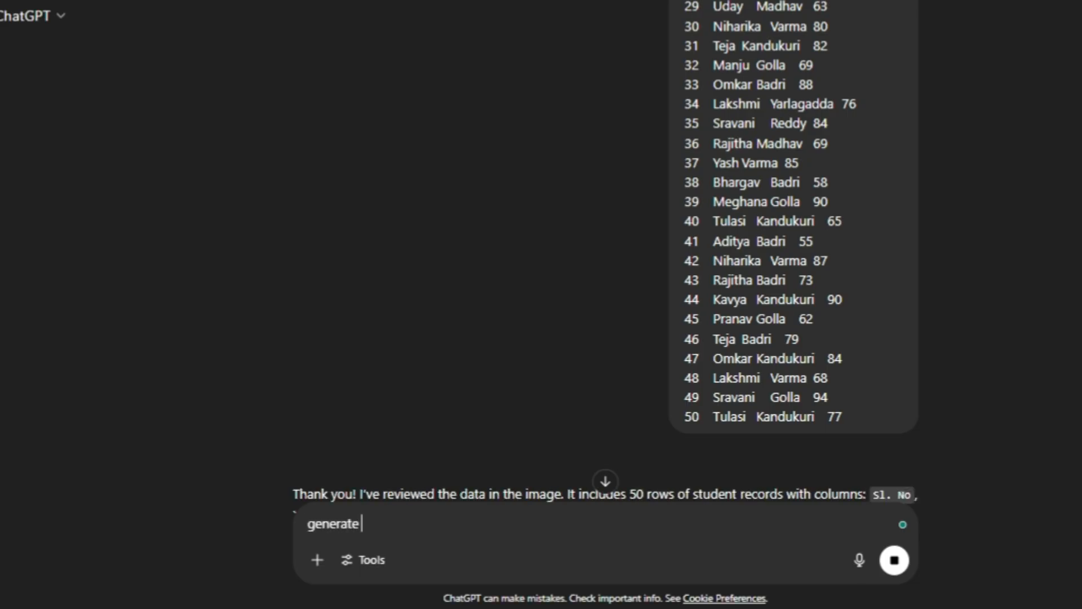
type("excel file ")
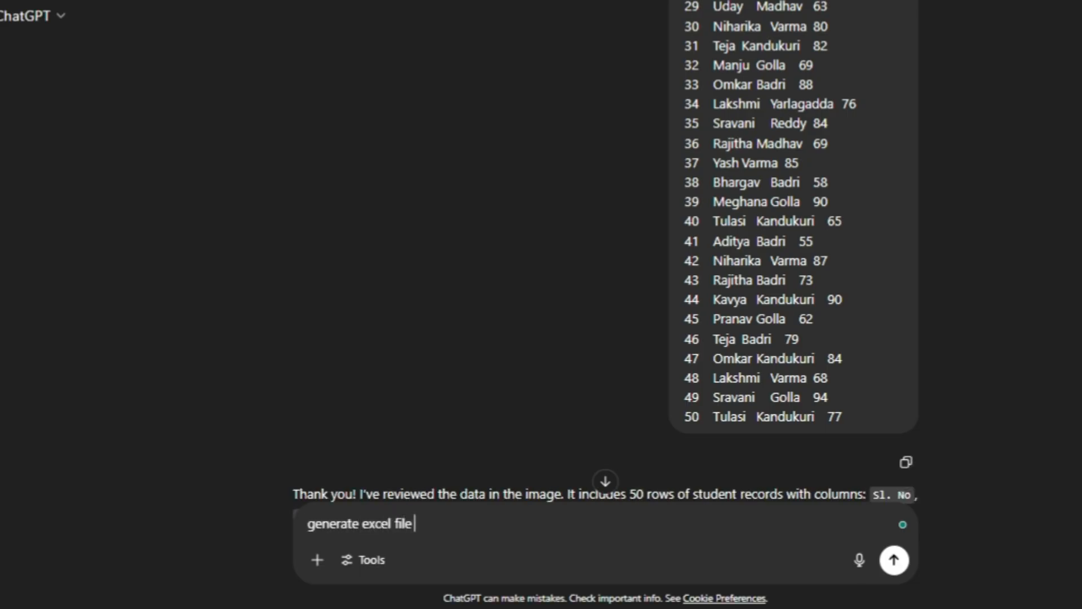
type("with sorting ")
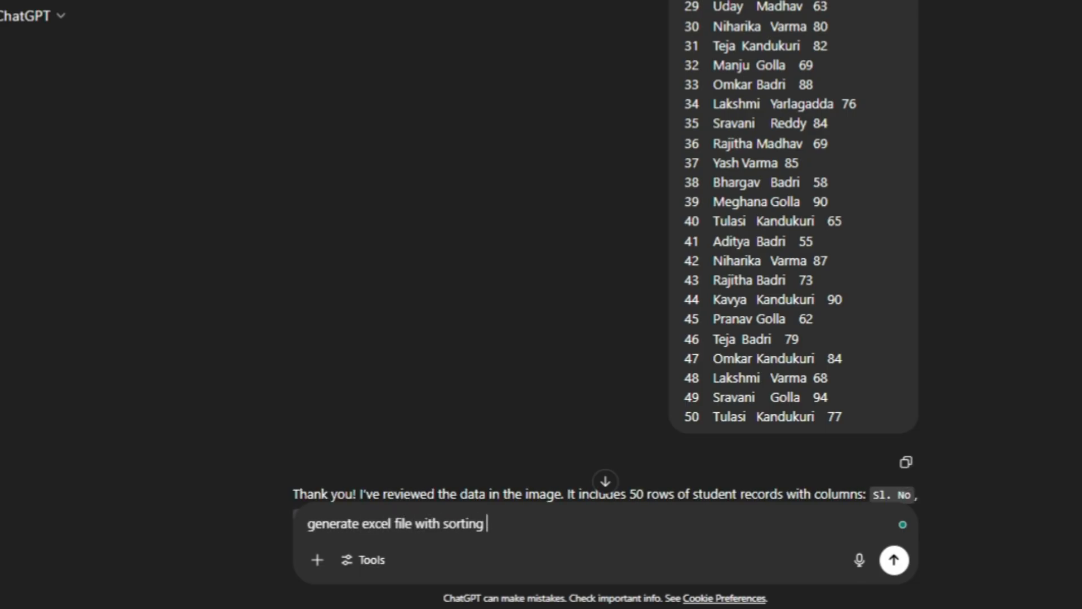
type("fristname t")
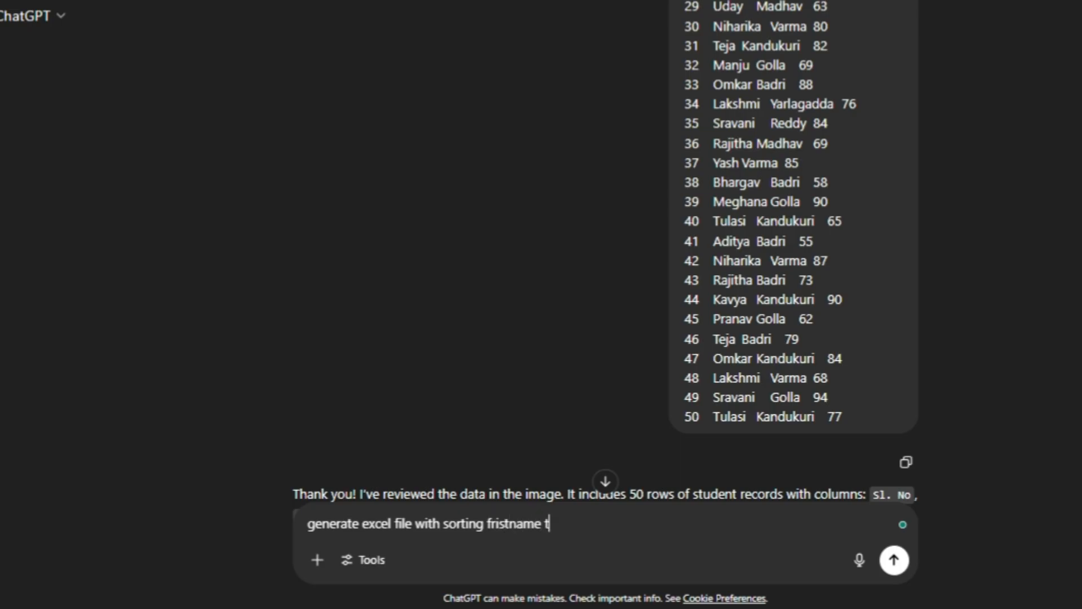
type("han by second name ")
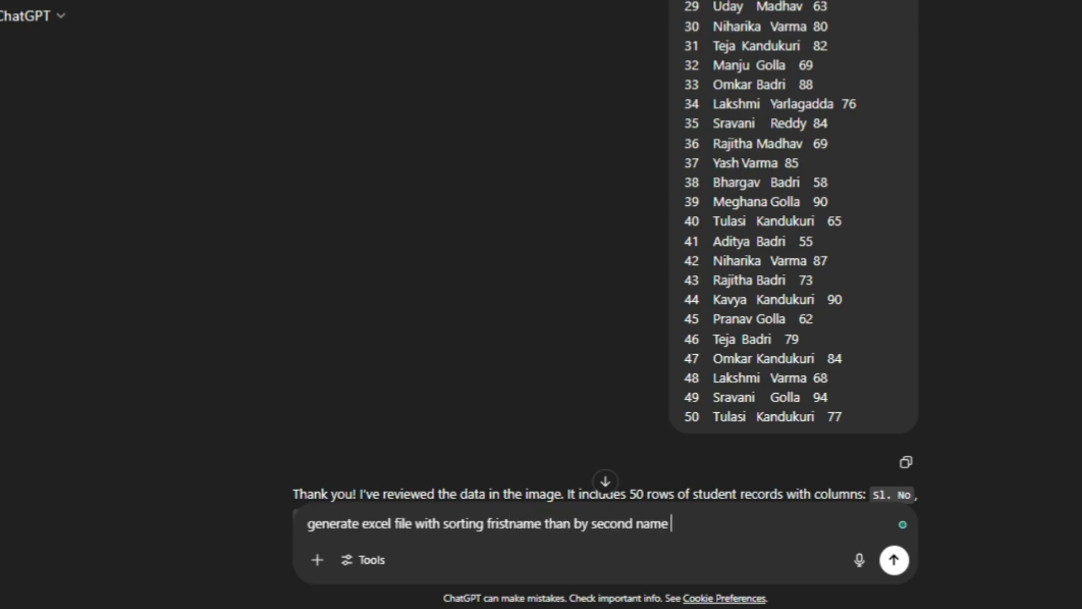
type("in ascending sort")
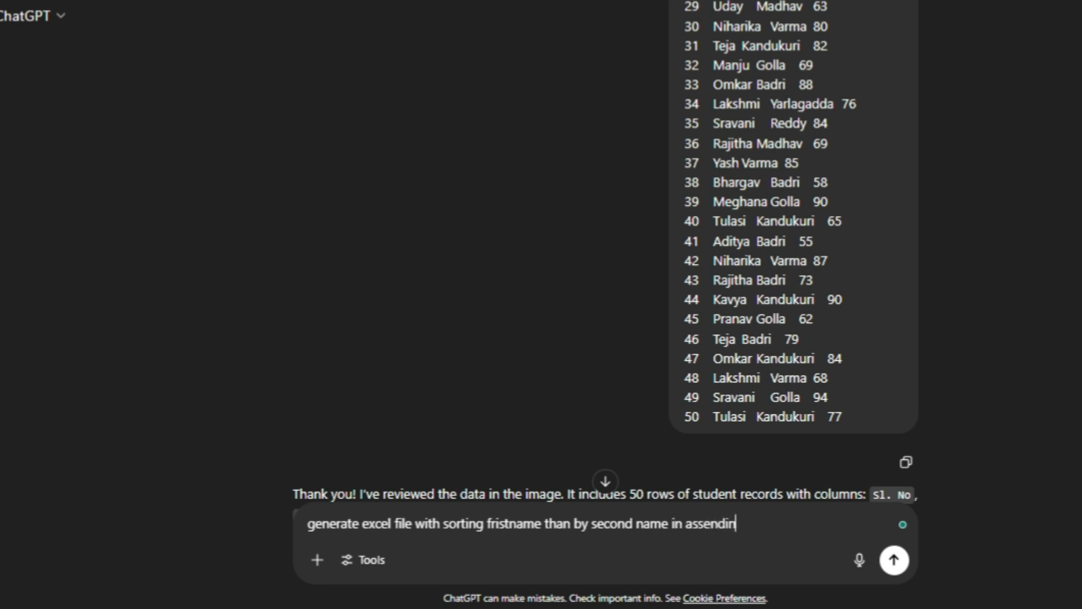
key("BackSpace")
key("BackSpace")
key("BackSpace")
key("BackSpace")
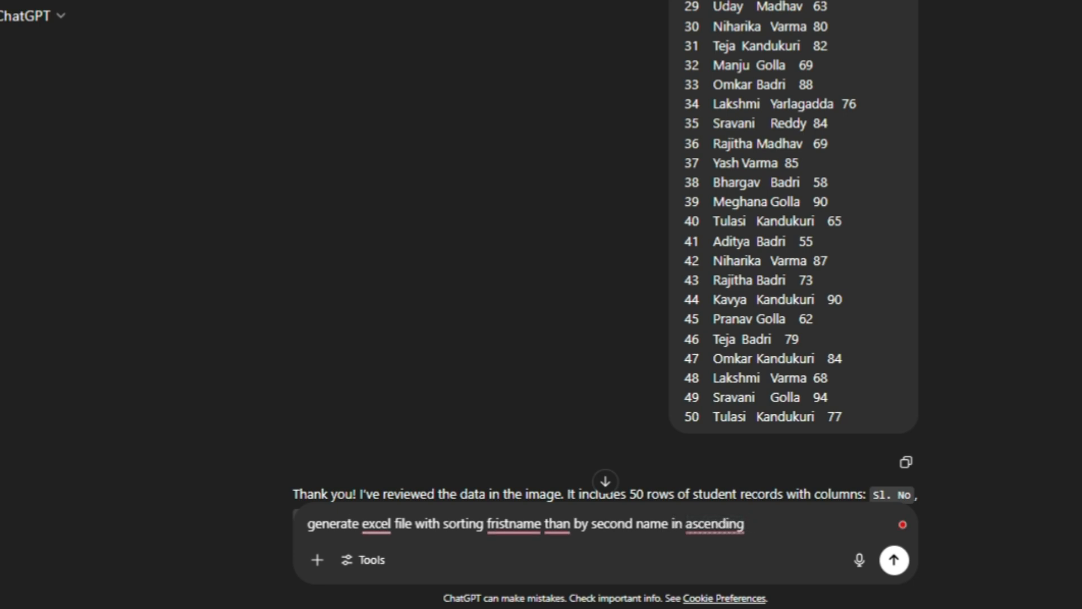
key("Return")
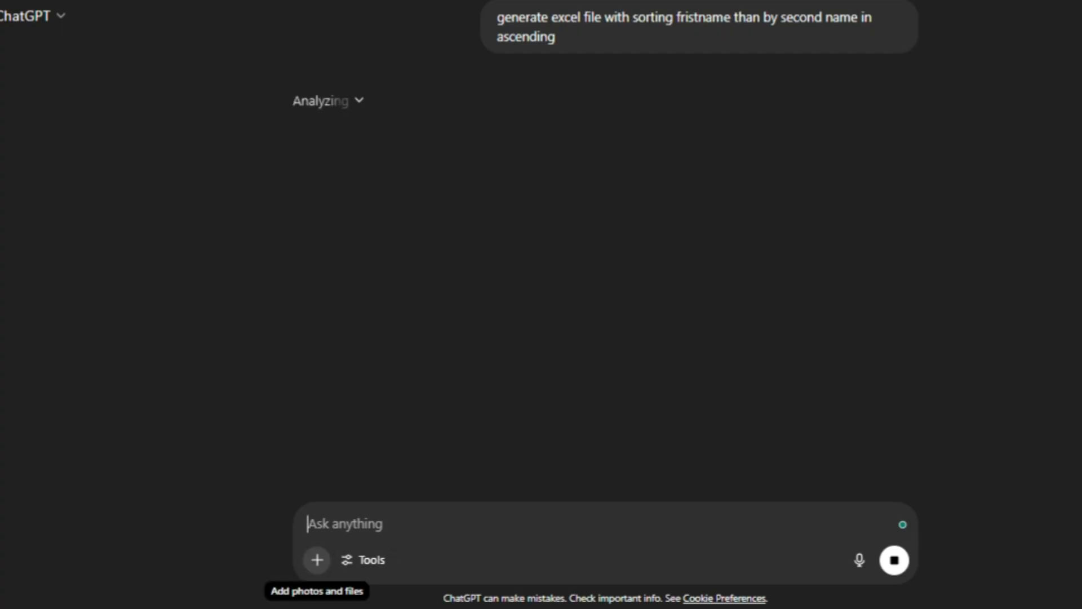
left_click(317, 559)
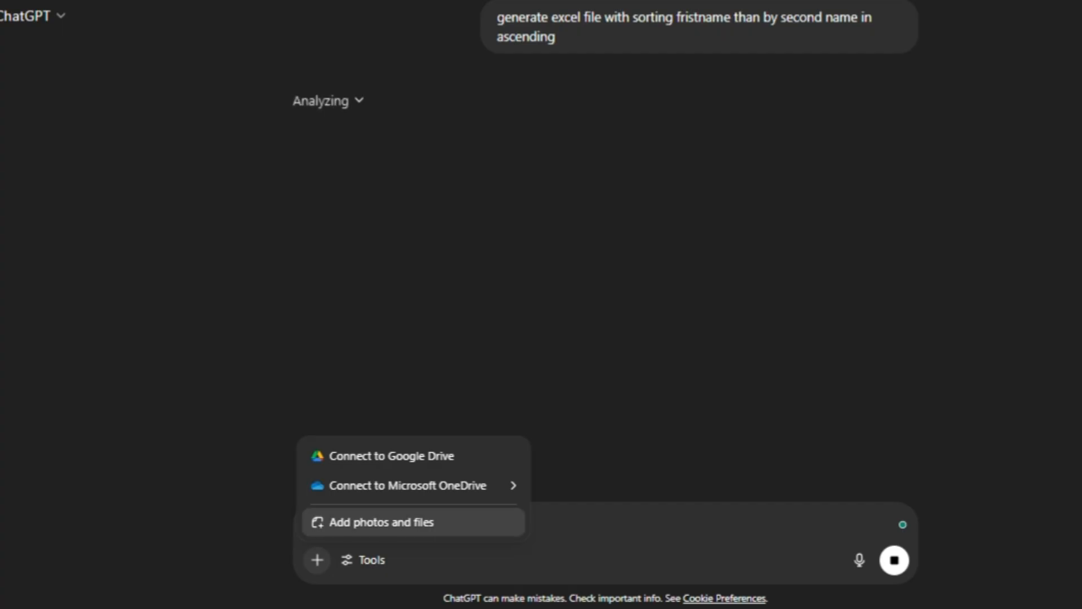
left_click(606, 523)
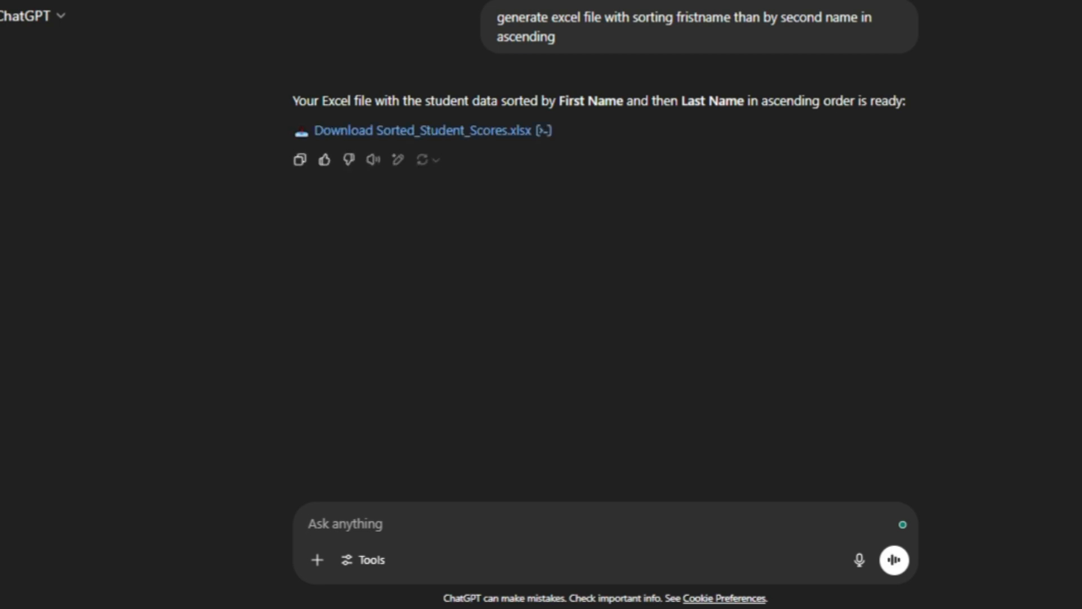
Download Sorted_Student_Scores.xlsx under its suggested name, open it in Excel and enable editing.
left_click(461, 130)
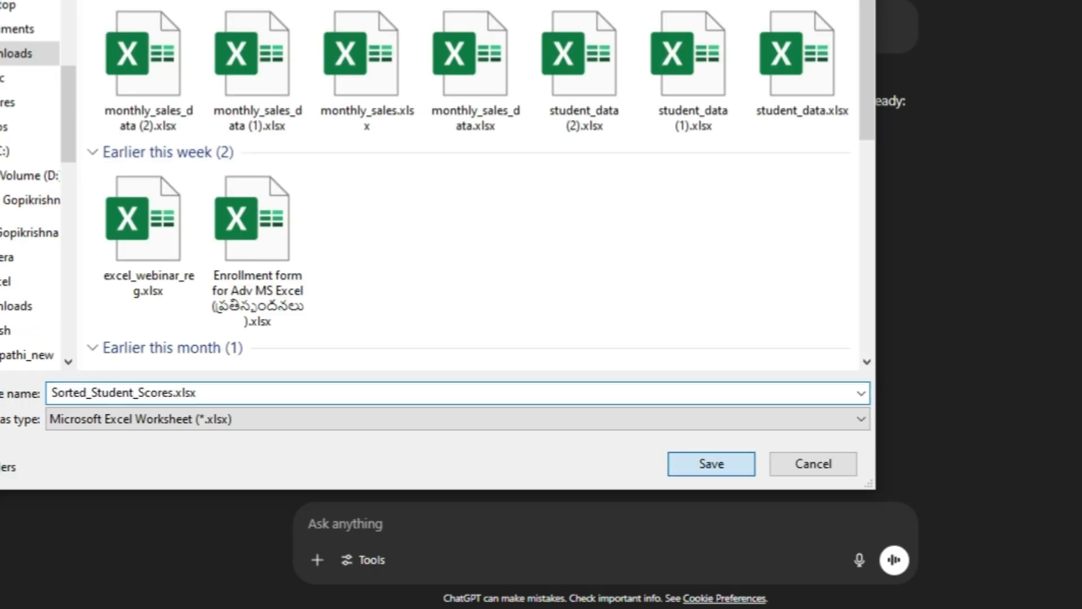
key("Return")
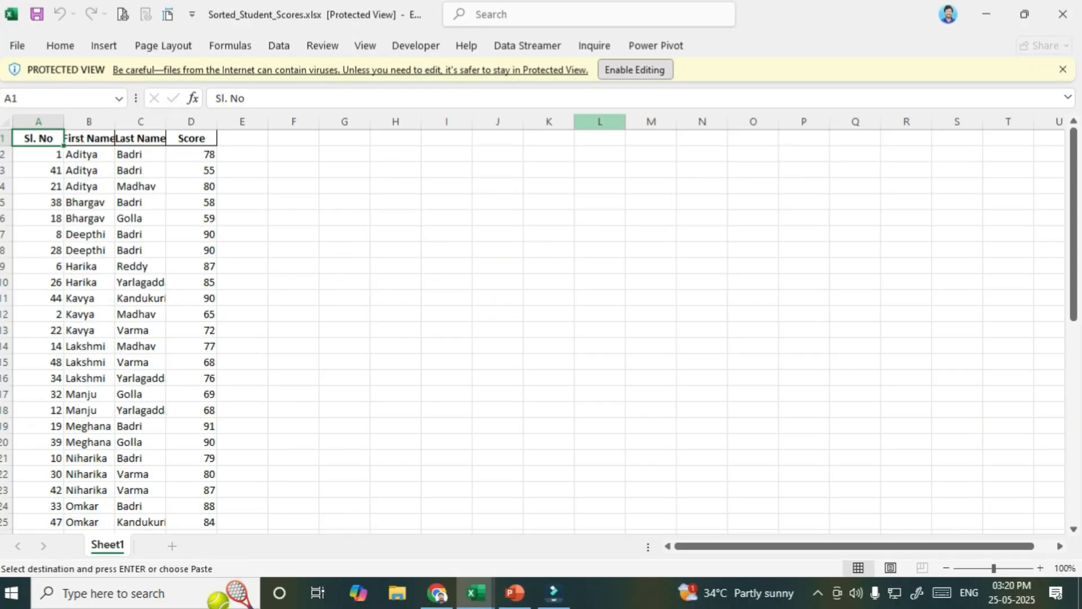
left_click(636, 70)
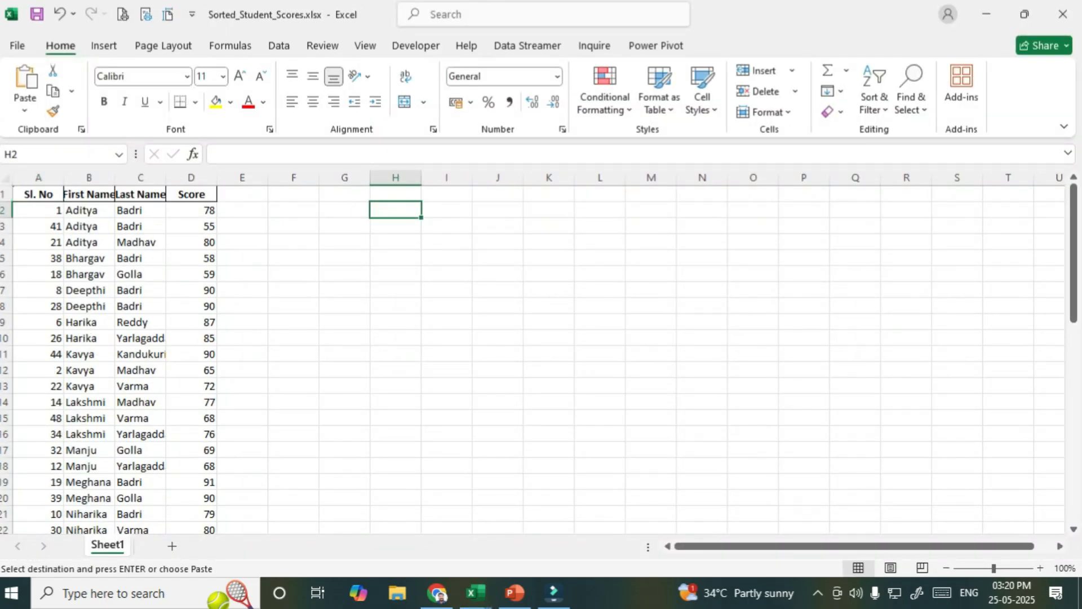
Examine the order of the first names, last names and scores throughout the generated workbook.
left_click(89, 226)
left_click(89, 194)
left_click(141, 195)
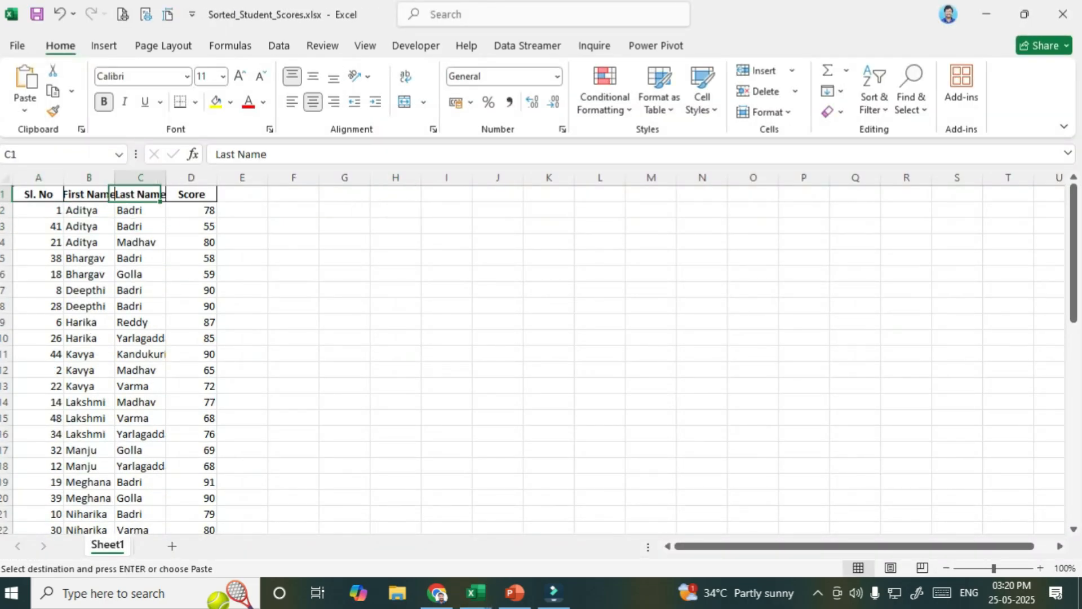
left_click(89, 177)
left_click(141, 178)
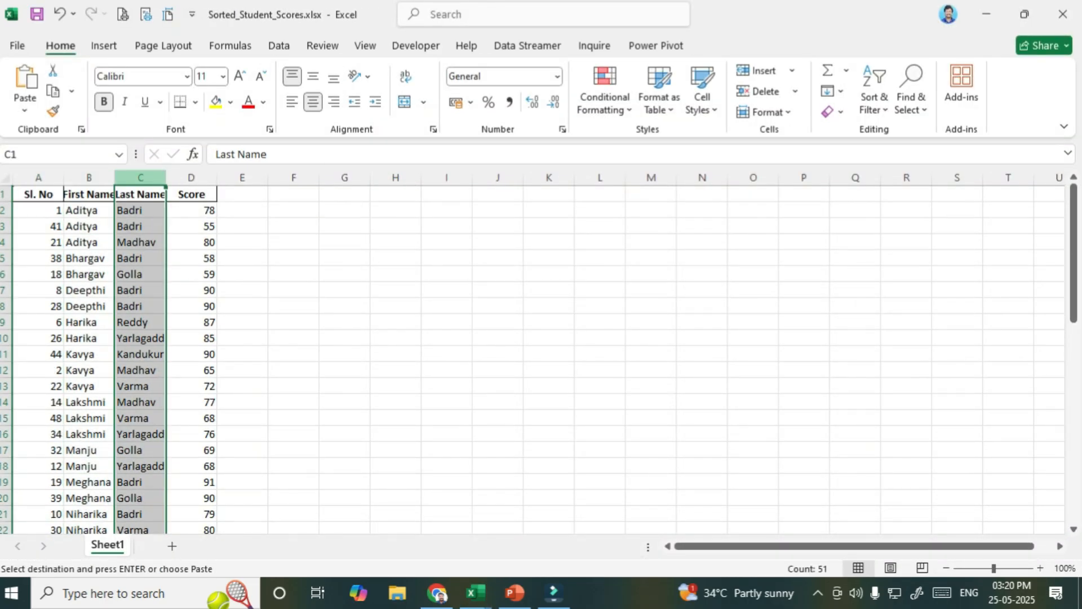
left_click(191, 210)
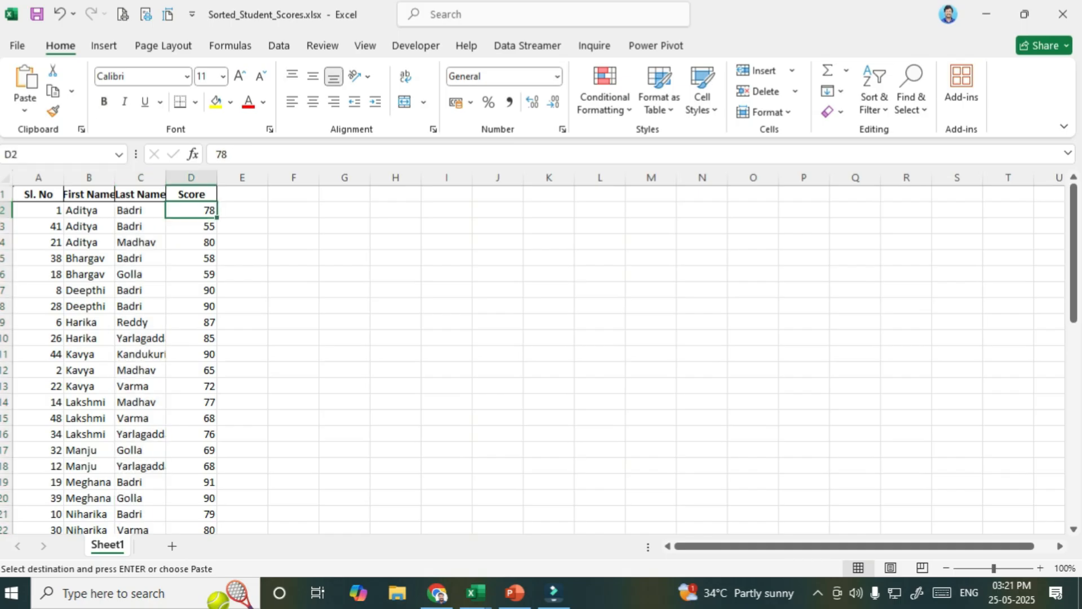
scroll(136, 361, "down", 10)
scroll(135, 361, "up", 10)
scroll(135, 361, "down", 4)
scroll(135, 360, "up", 4)
left_click(396, 289)
Minimise the generated workbook to return to 16_bcom_Fit.xlsx and show its direct sheet.
left_click(987, 15)
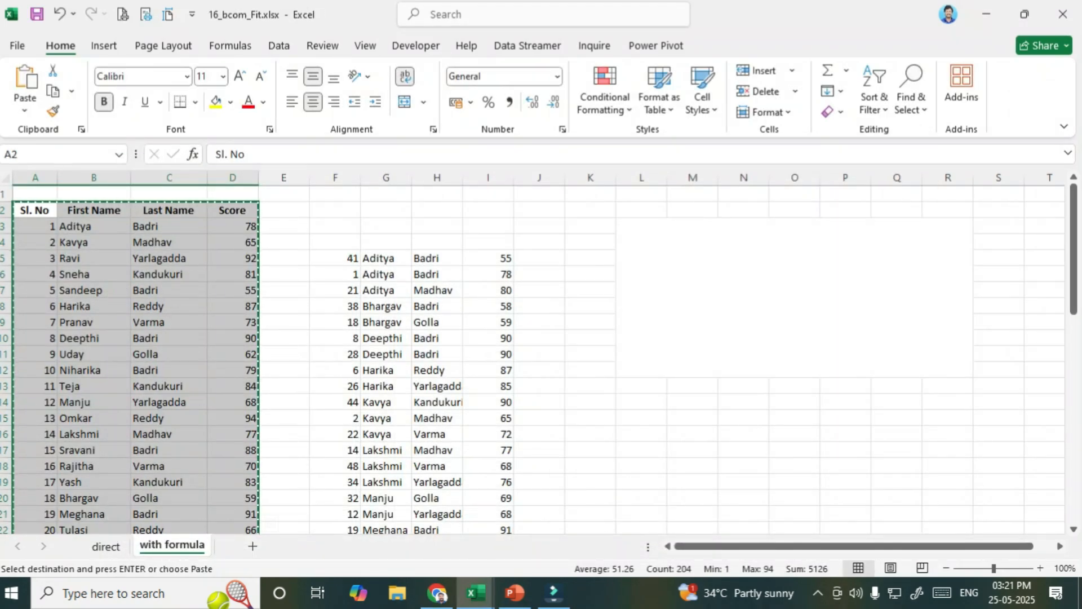
left_click(105, 546)
left_click(298, 387)
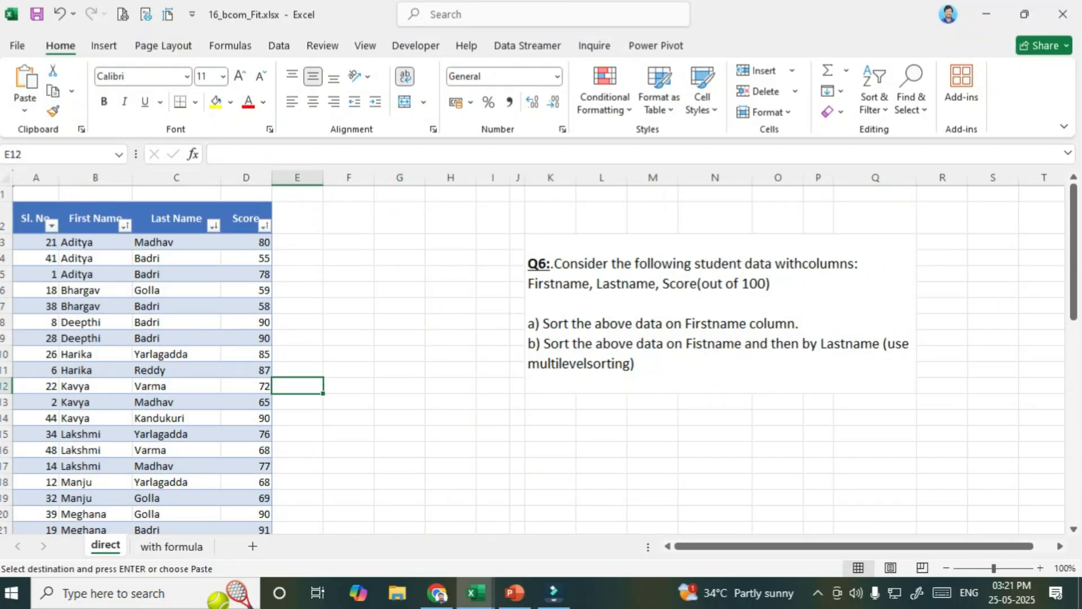
left_click(349, 339)
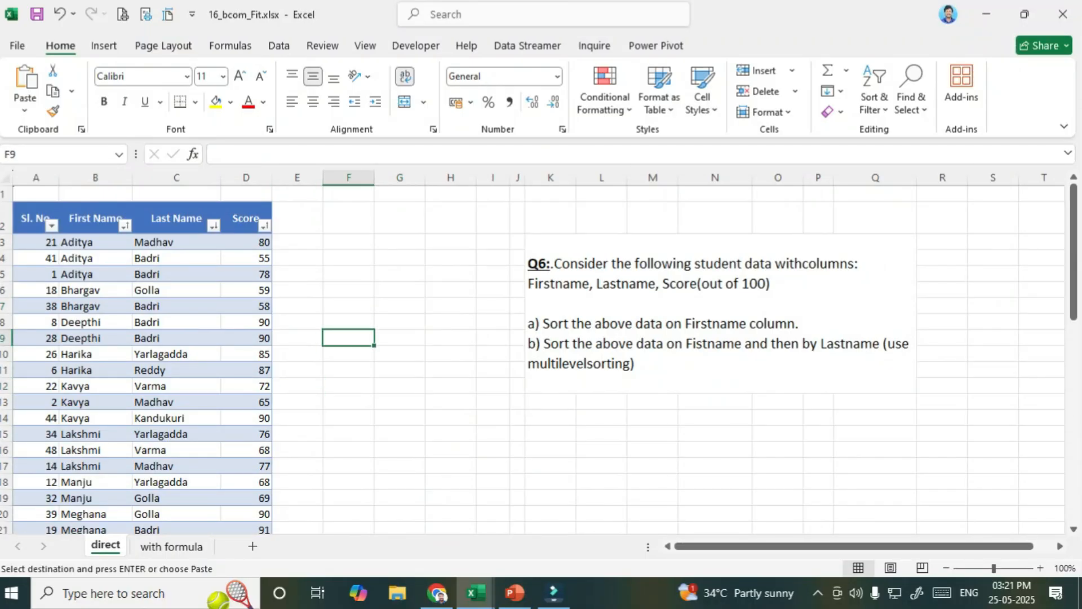